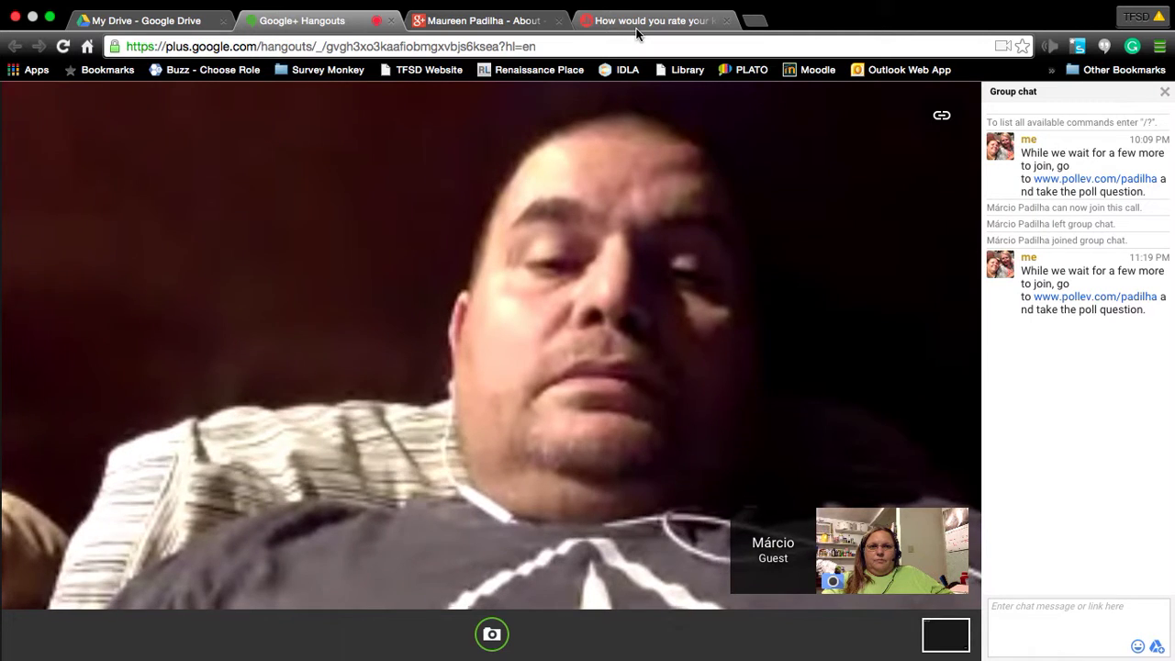
Display the Google Slides knowledge poll's results as a bar chart, hiding and re-showing it.
{"action": "left_click", "coordinate": [636, 29]}
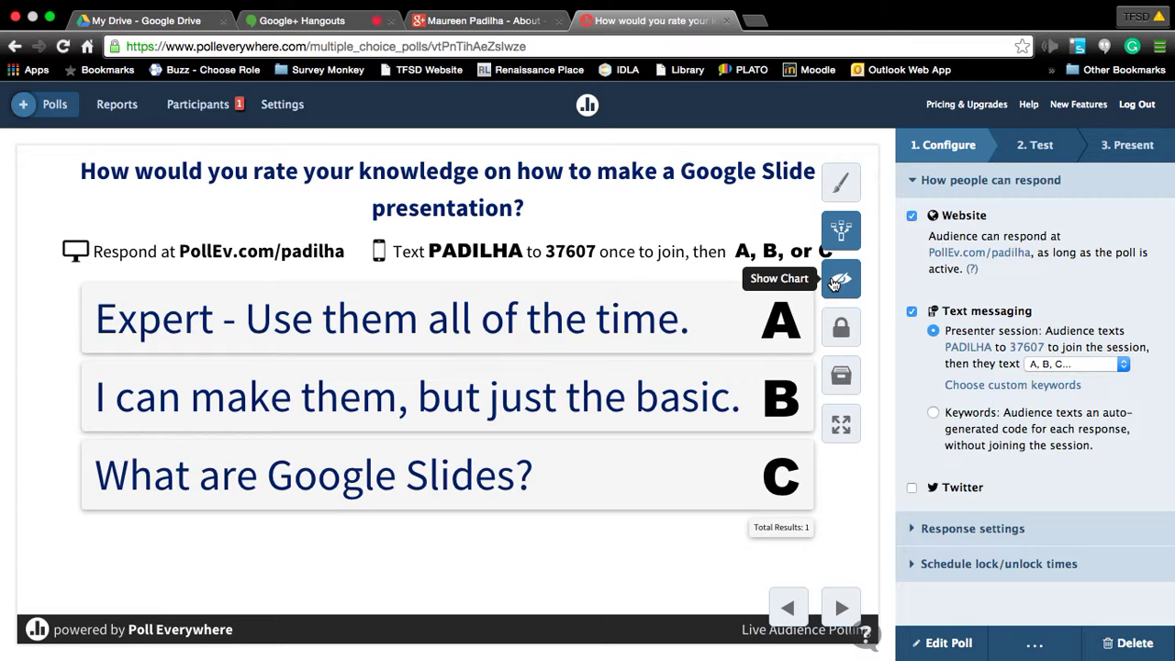
{"action": "left_click", "coordinate": [837, 282]}
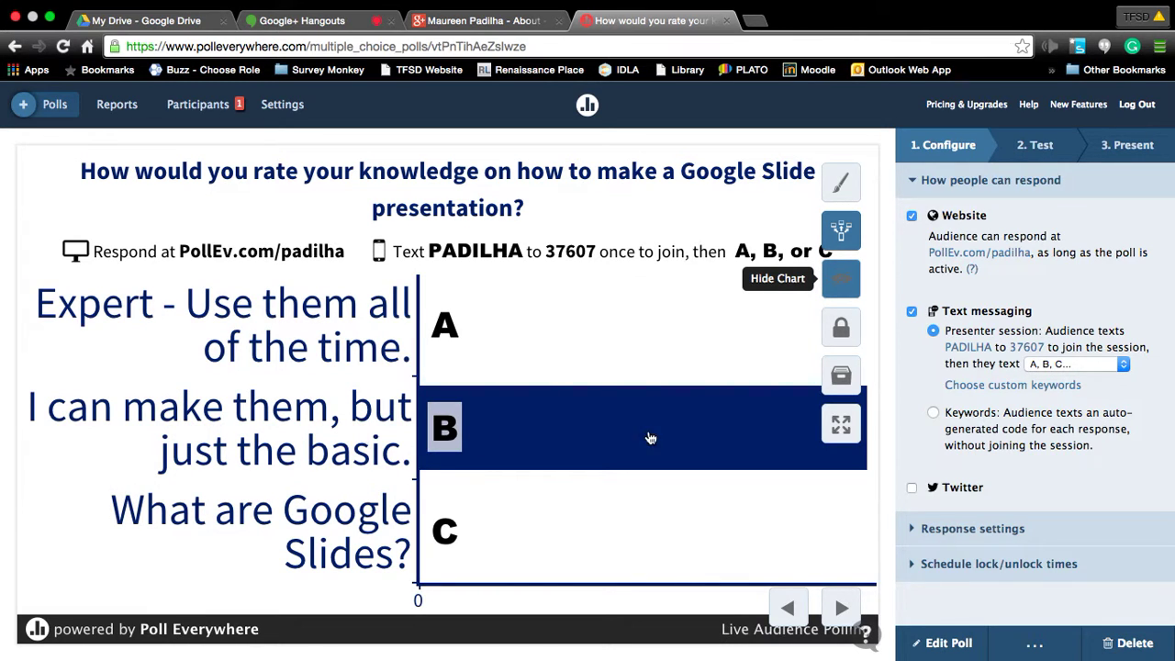
{"action": "left_click", "coordinate": [648, 435]}
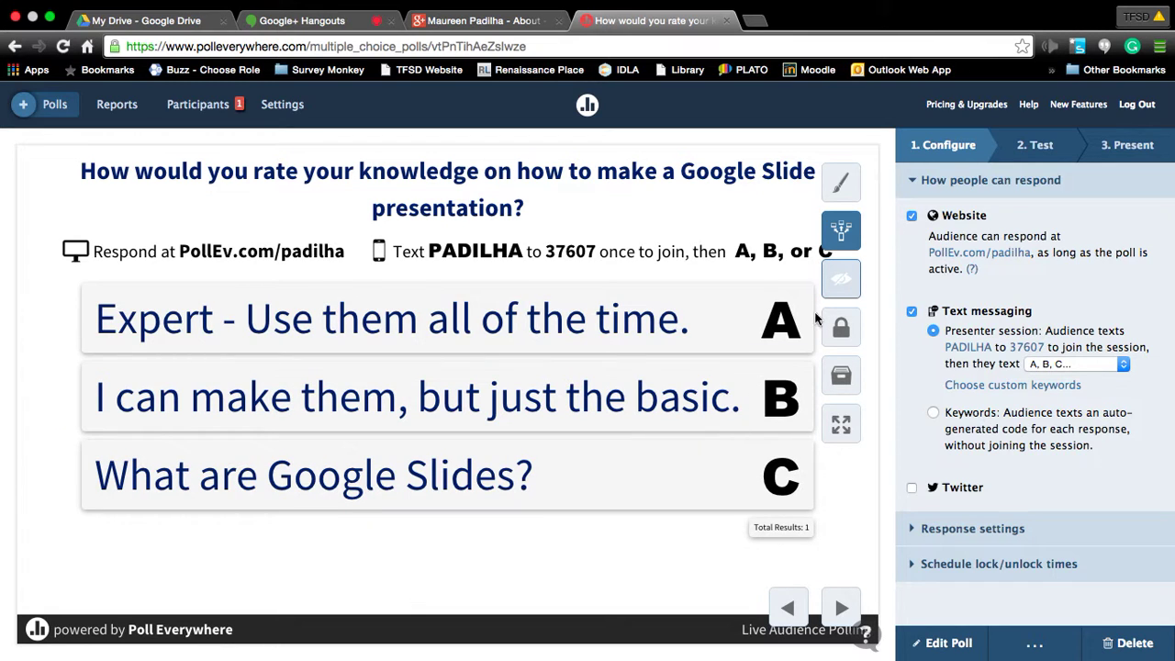
{"action": "left_click", "coordinate": [846, 290]}
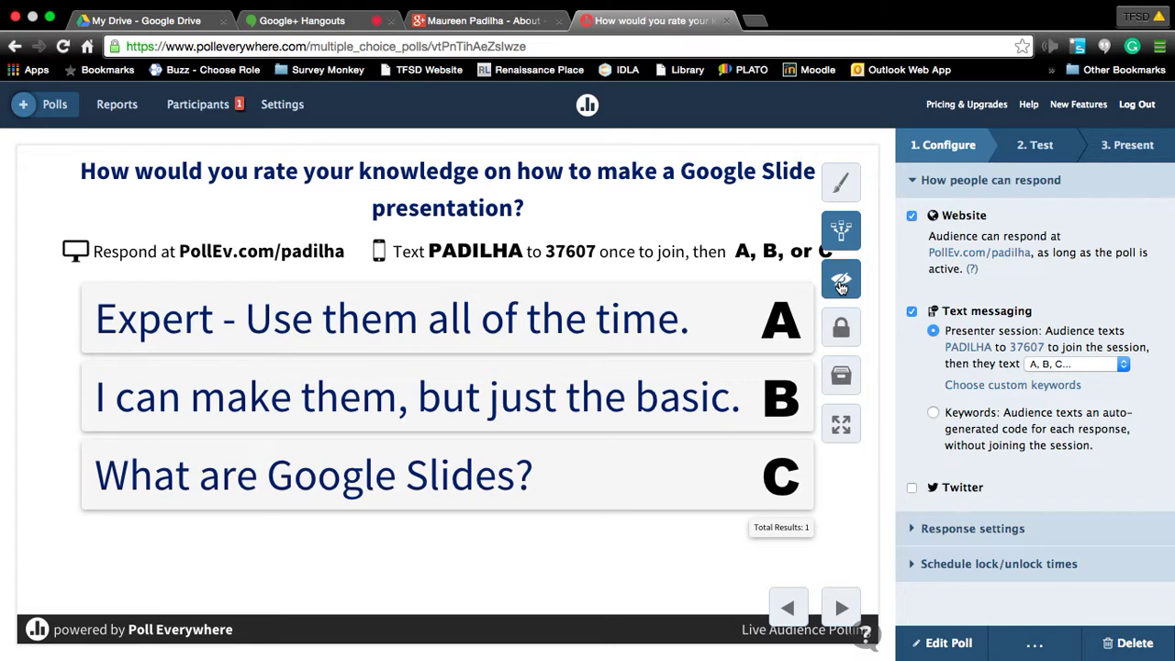
{"action": "left_click", "coordinate": [841, 287]}
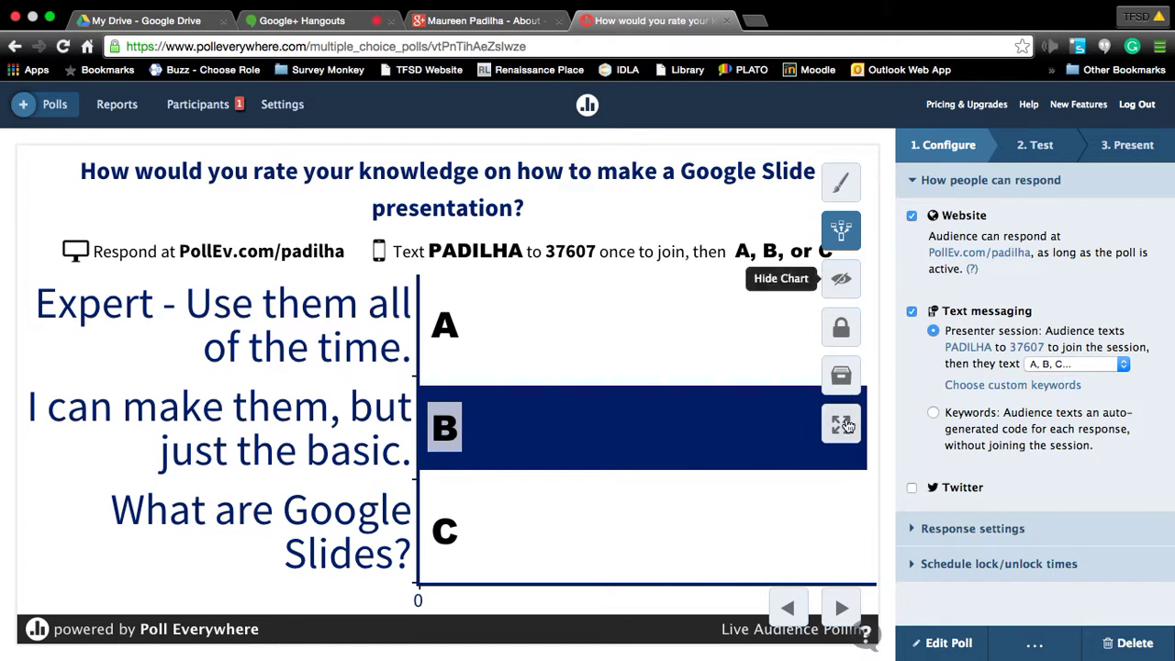
Share the entire screen with the people on the Hangouts video call.
{"action": "left_click", "coordinate": [477, 20]}
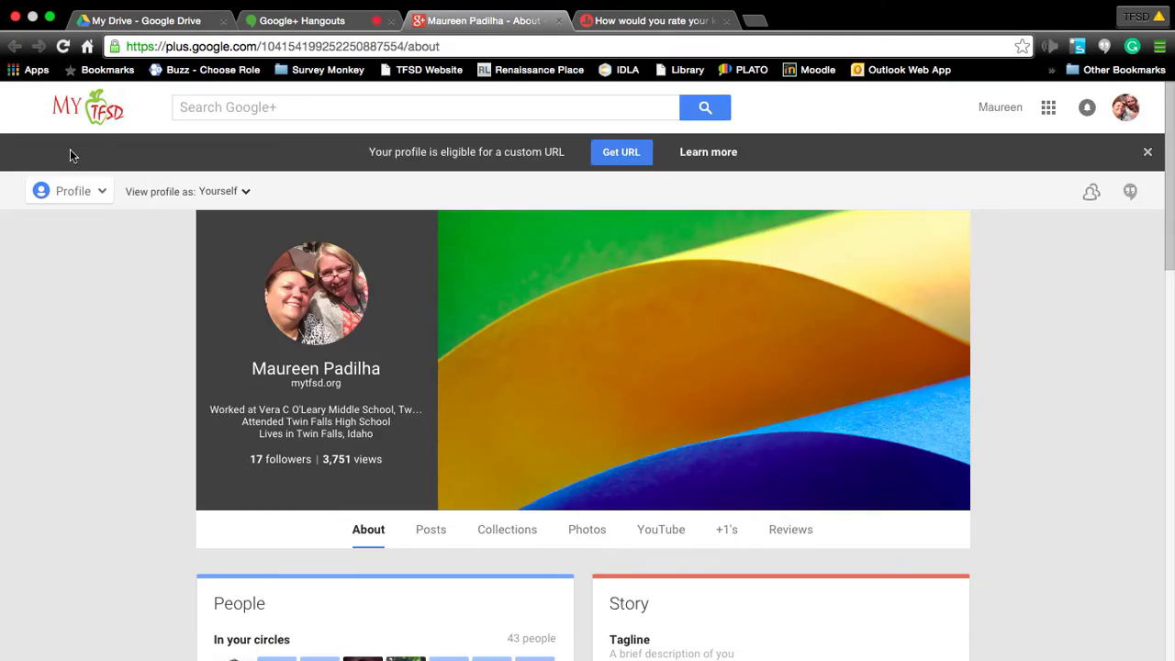
{"action": "left_click", "coordinate": [310, 22]}
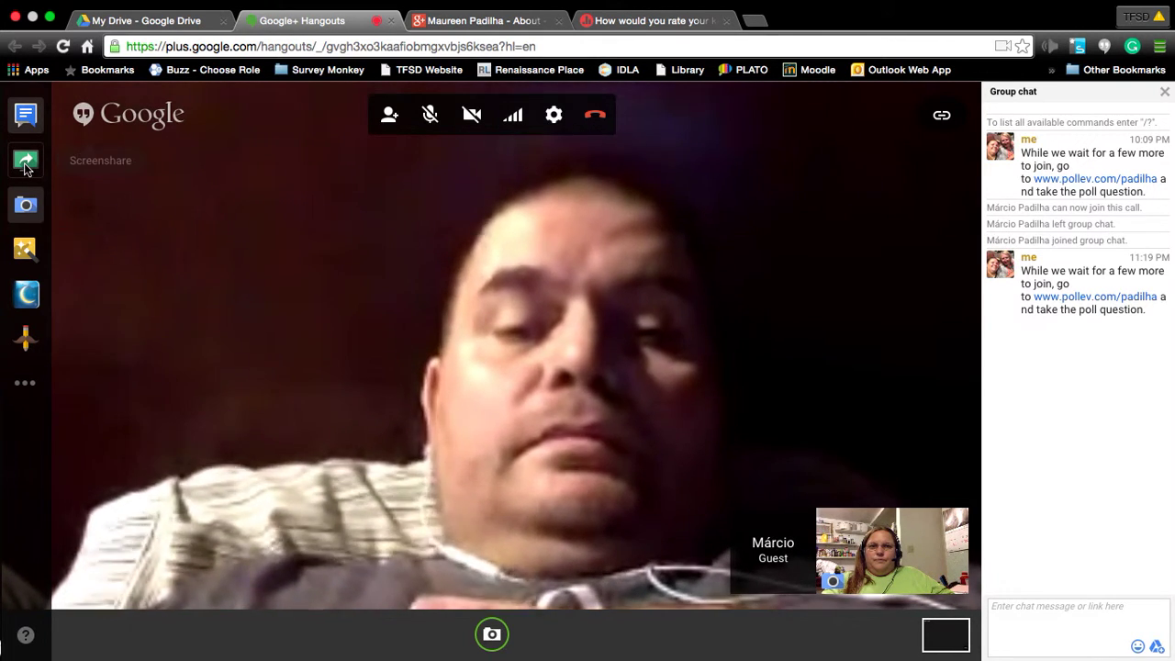
{"action": "left_click", "coordinate": [26, 164]}
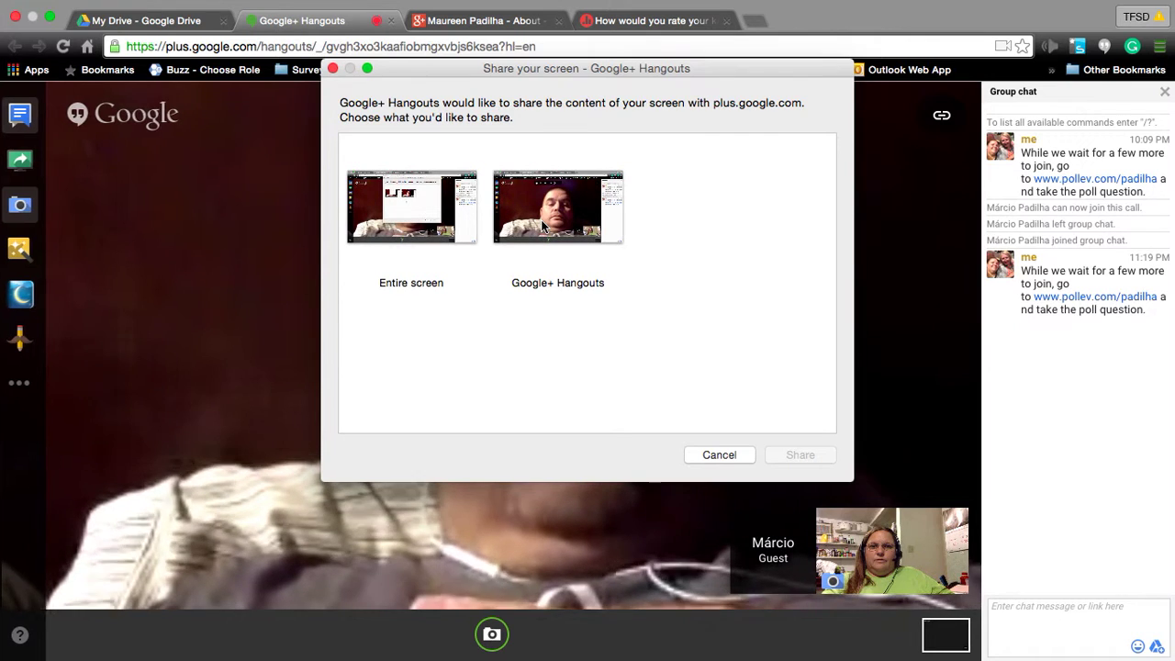
{"action": "left_click", "coordinate": [415, 239]}
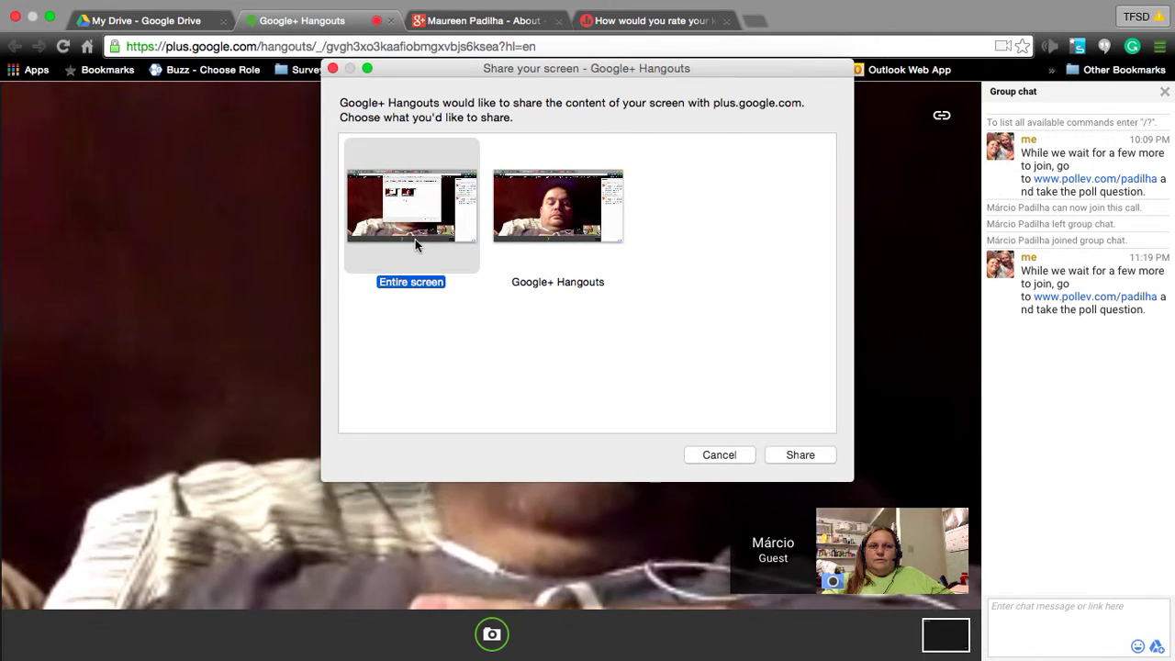
{"action": "left_click", "coordinate": [818, 455]}
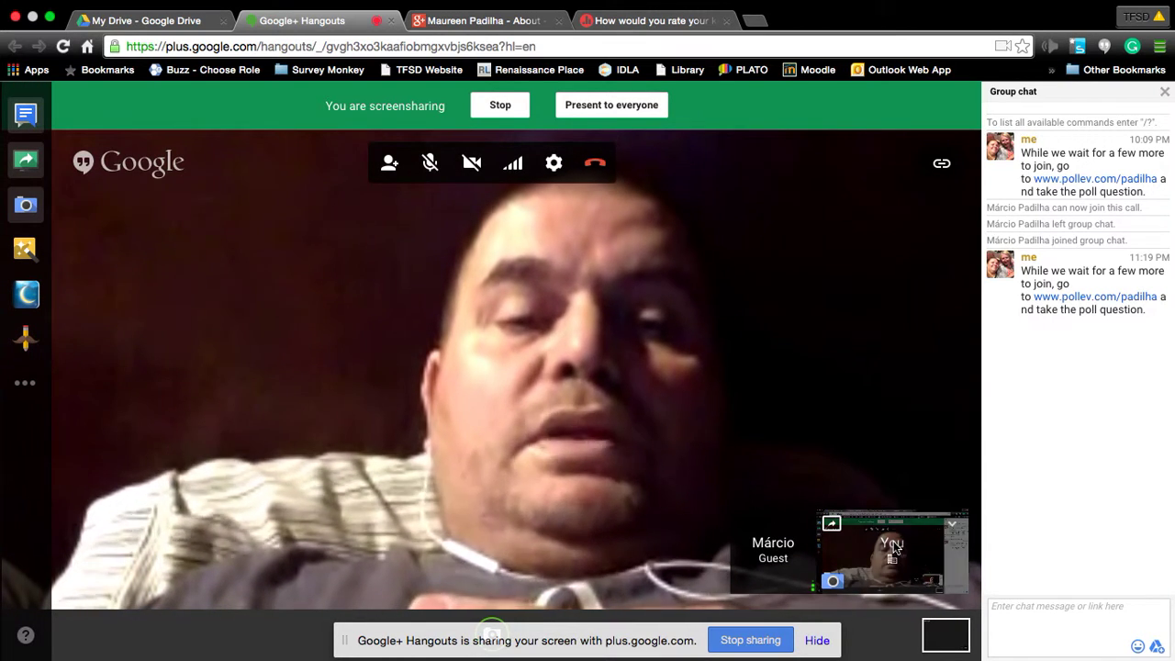
Close the Drive sharing settings and bring up the New menu's creation options.
{"action": "left_click", "coordinate": [129, 22]}
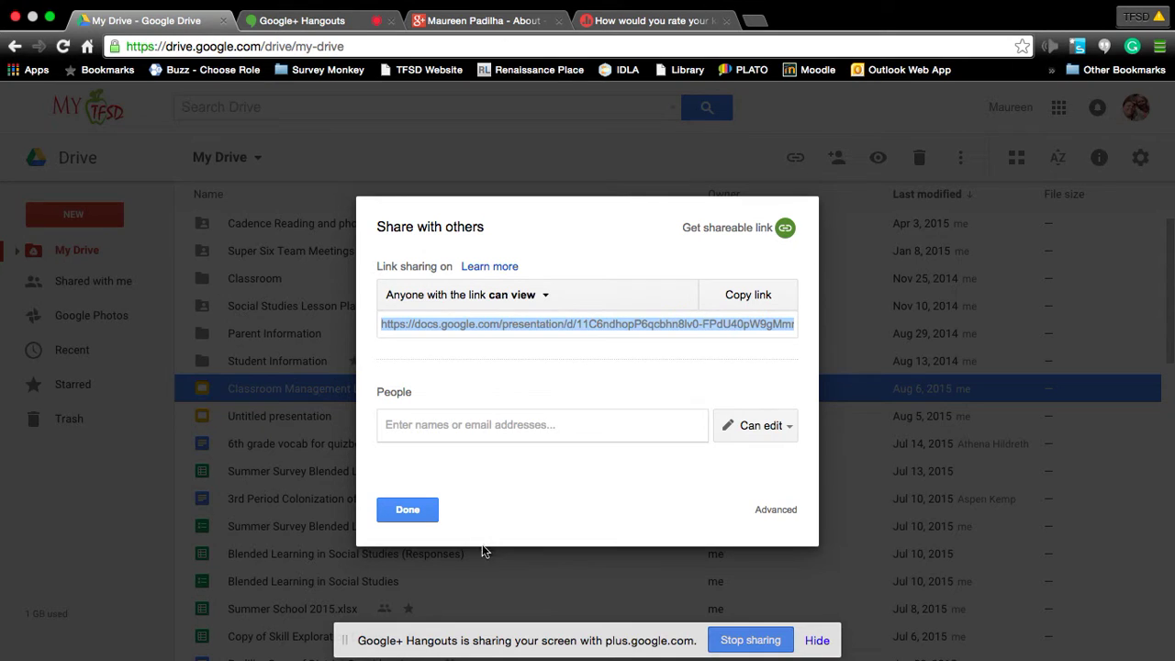
{"action": "left_click", "coordinate": [407, 509]}
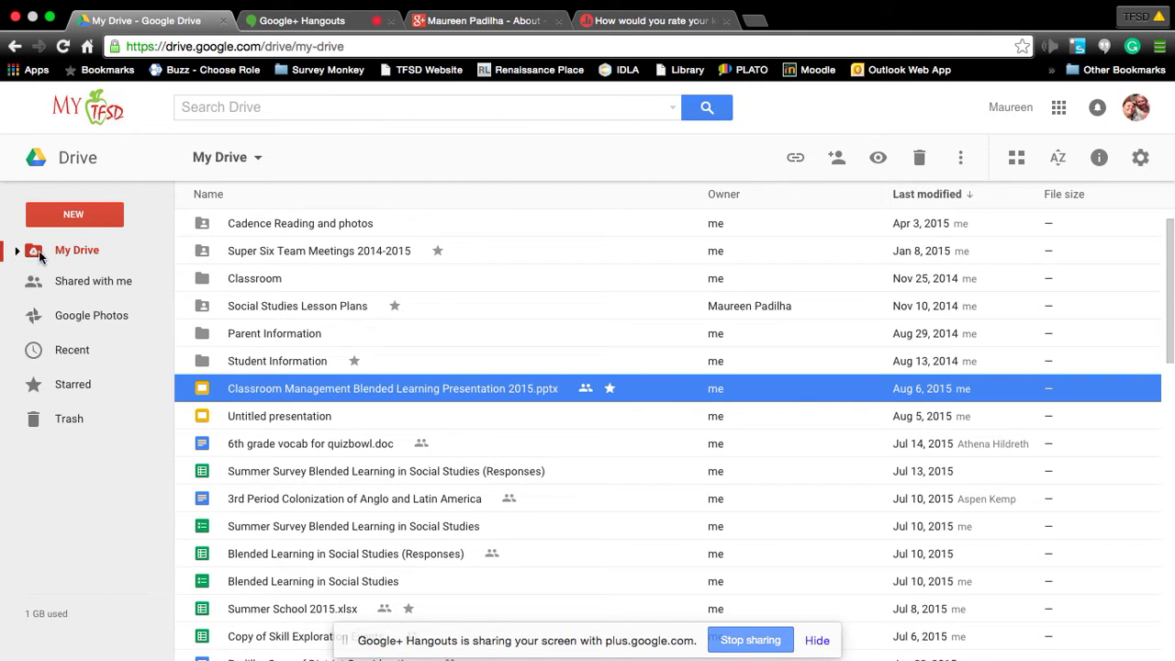
{"action": "left_click", "coordinate": [76, 216]}
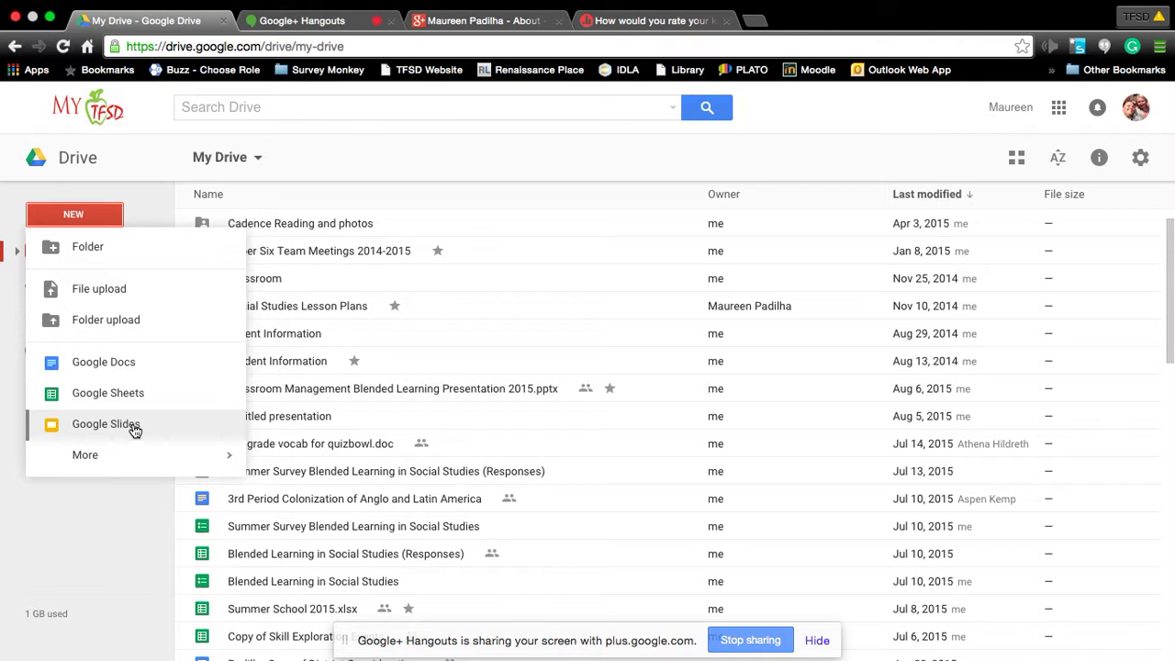
Create a new Google Slides presentation named 'Practice Slide Presentation'.
{"action": "left_click", "coordinate": [134, 430]}
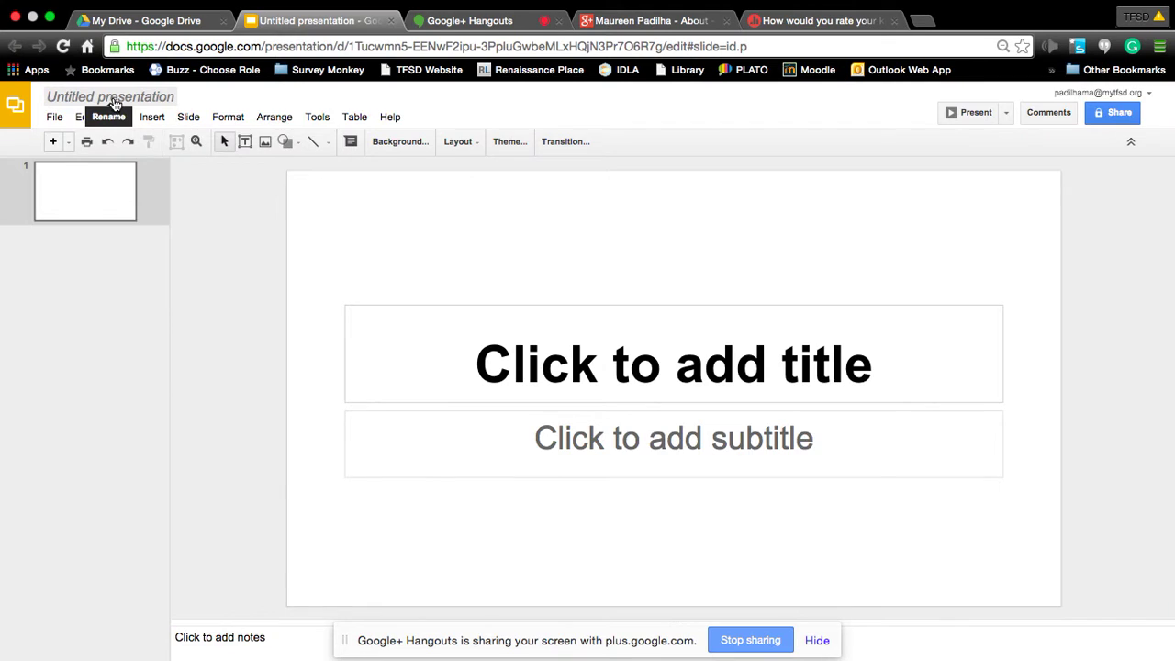
{"action": "left_click", "coordinate": [114, 99]}
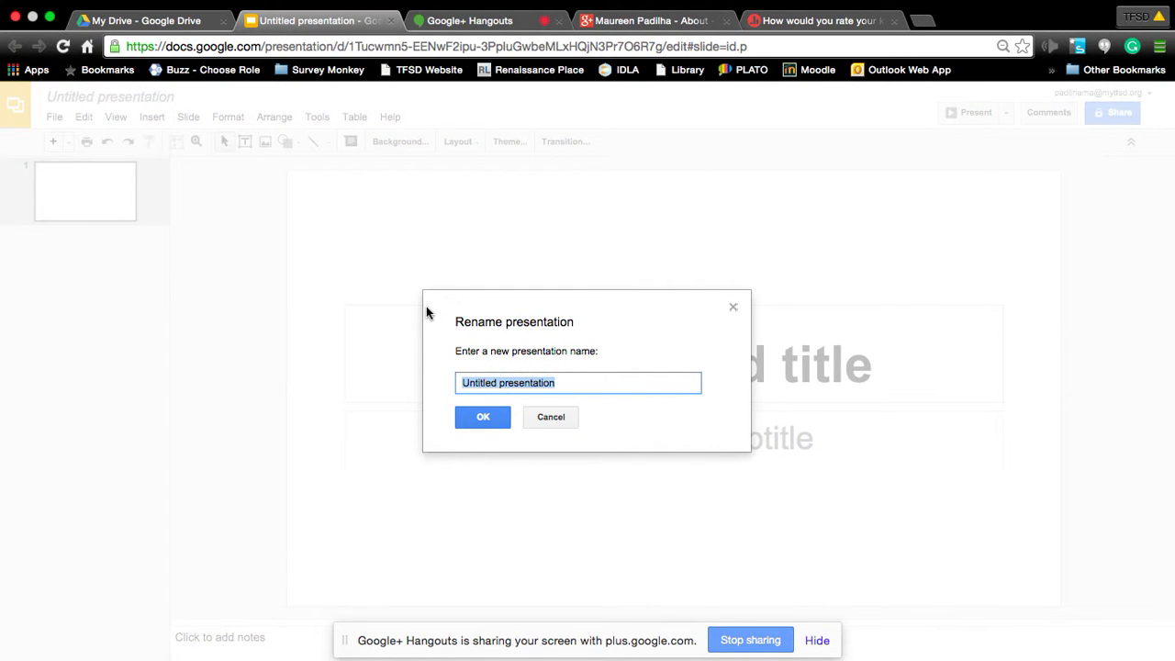
{"action": "type", "text": "Practice Slid"}
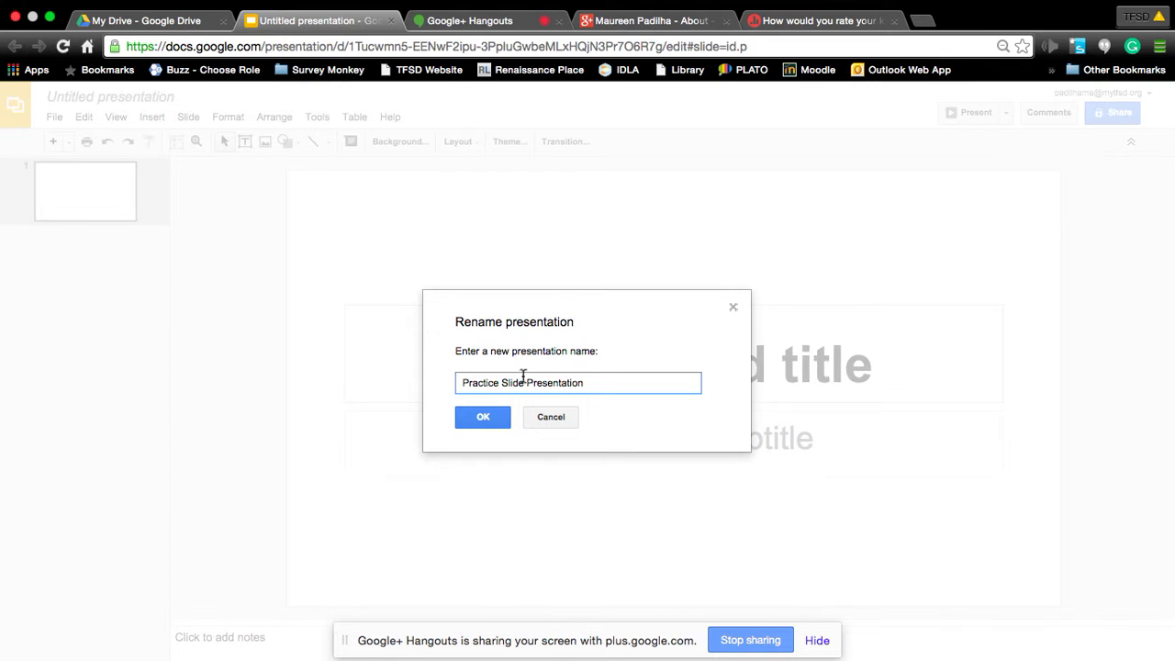
{"action": "left_click", "coordinate": [473, 420]}
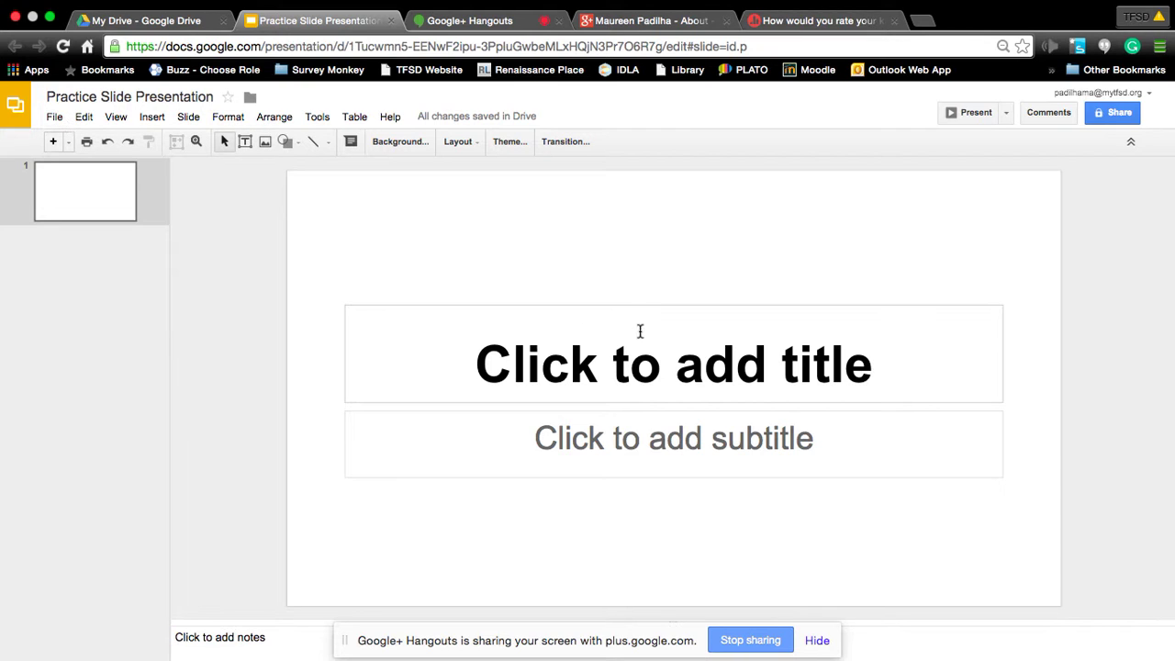
Title the first slide 'How to Create a Slide Presentation' and enter the author's name as subtitle.
{"action": "left_click", "coordinate": [639, 343]}
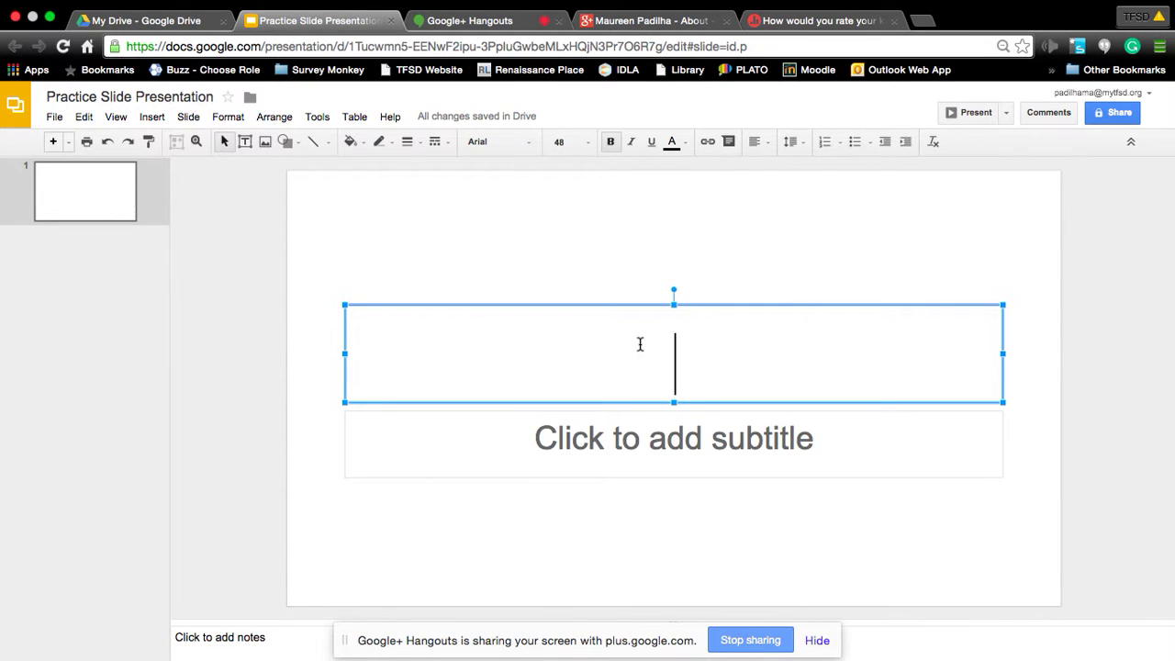
{"action": "type", "text": "How to "}
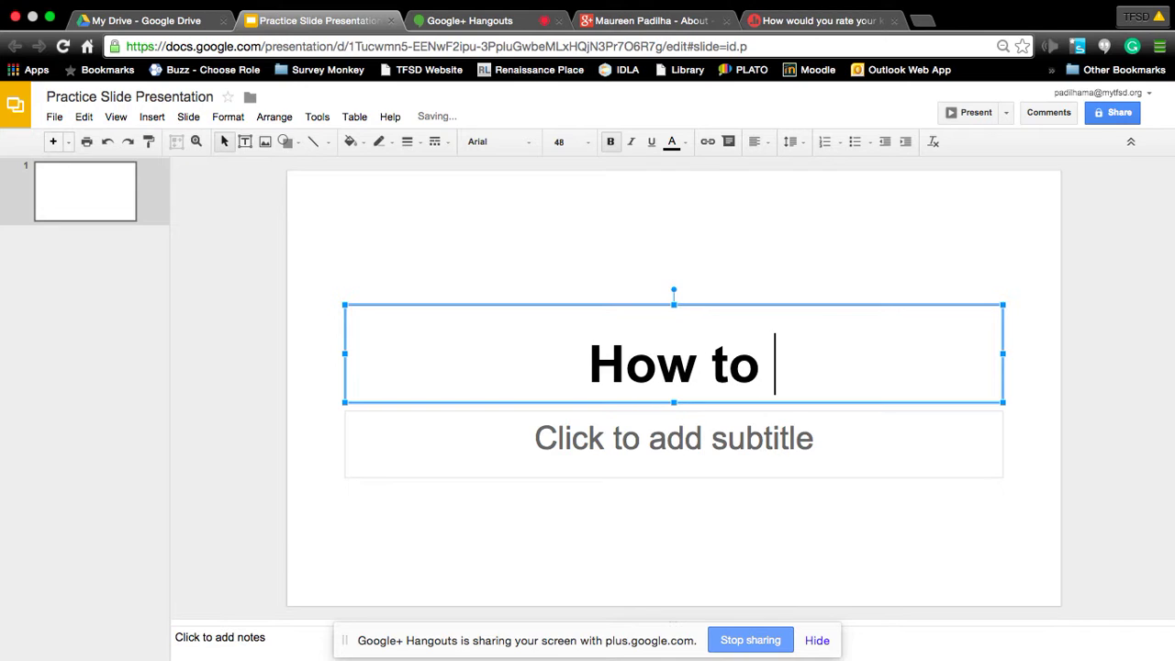
{"action": "type", "text": "Create "}
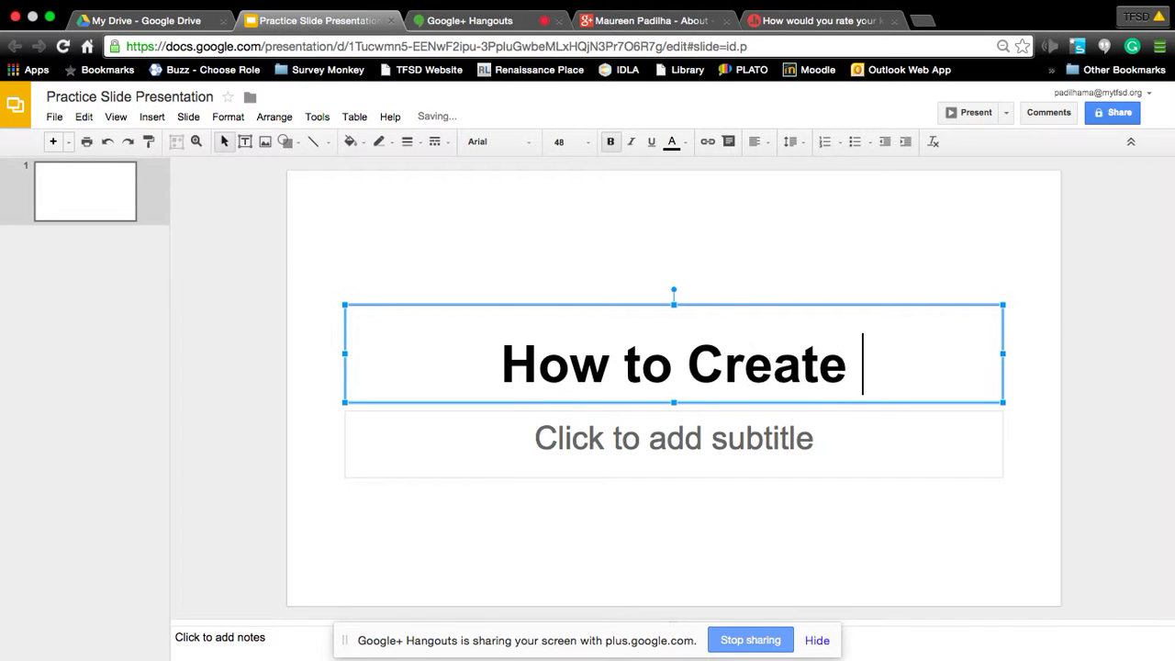
{"action": "type", "text": "a "}
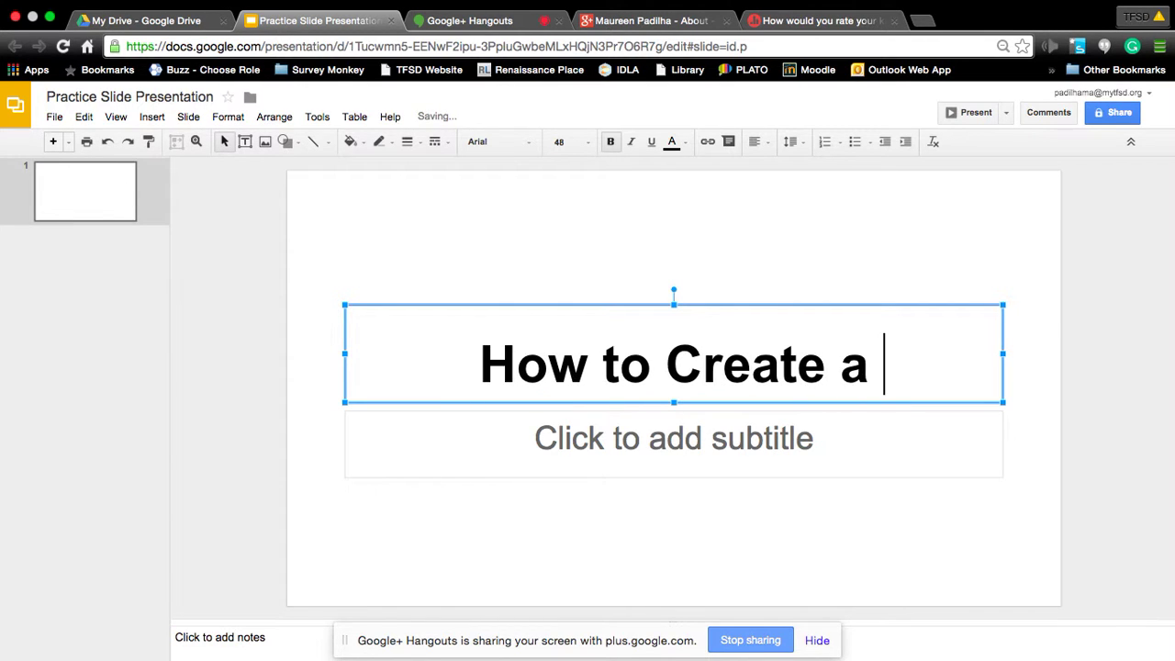
{"action": "type", "text": "Slide Pr"}
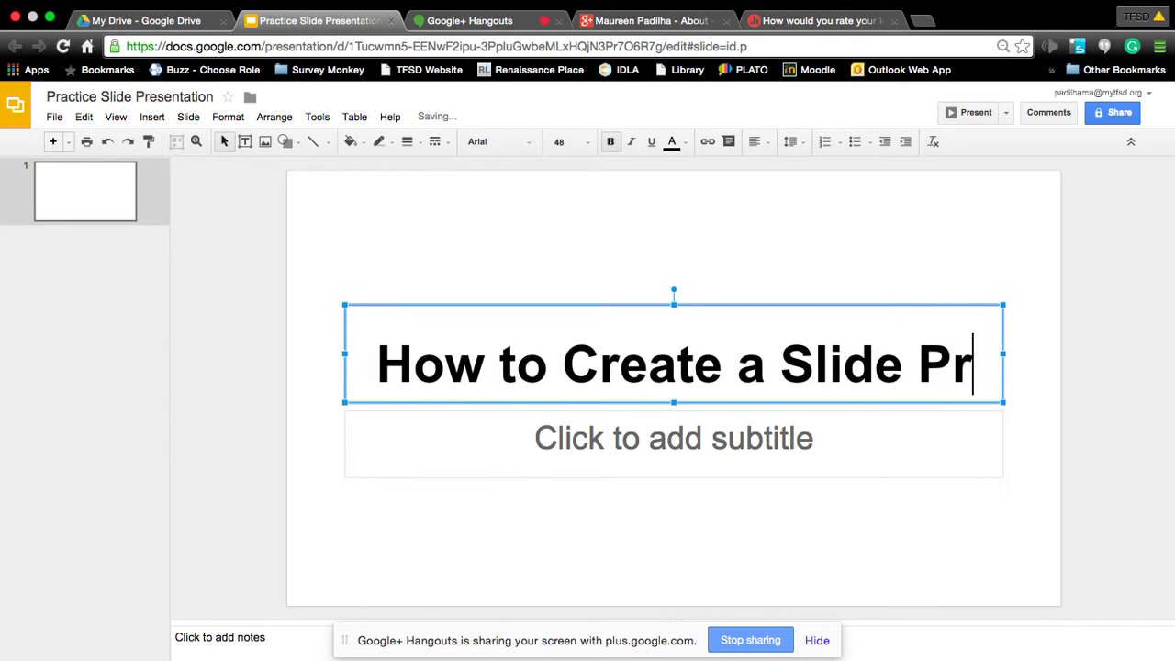
{"action": "type", "text": "esentation"}
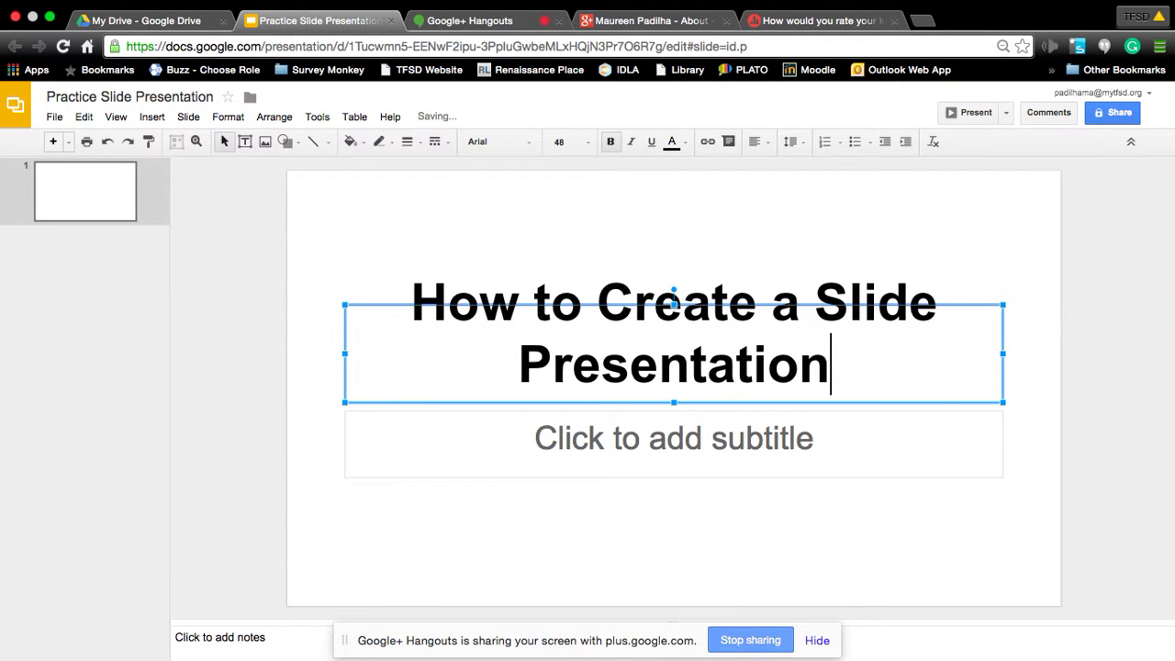
{"action": "left_click", "coordinate": [703, 439]}
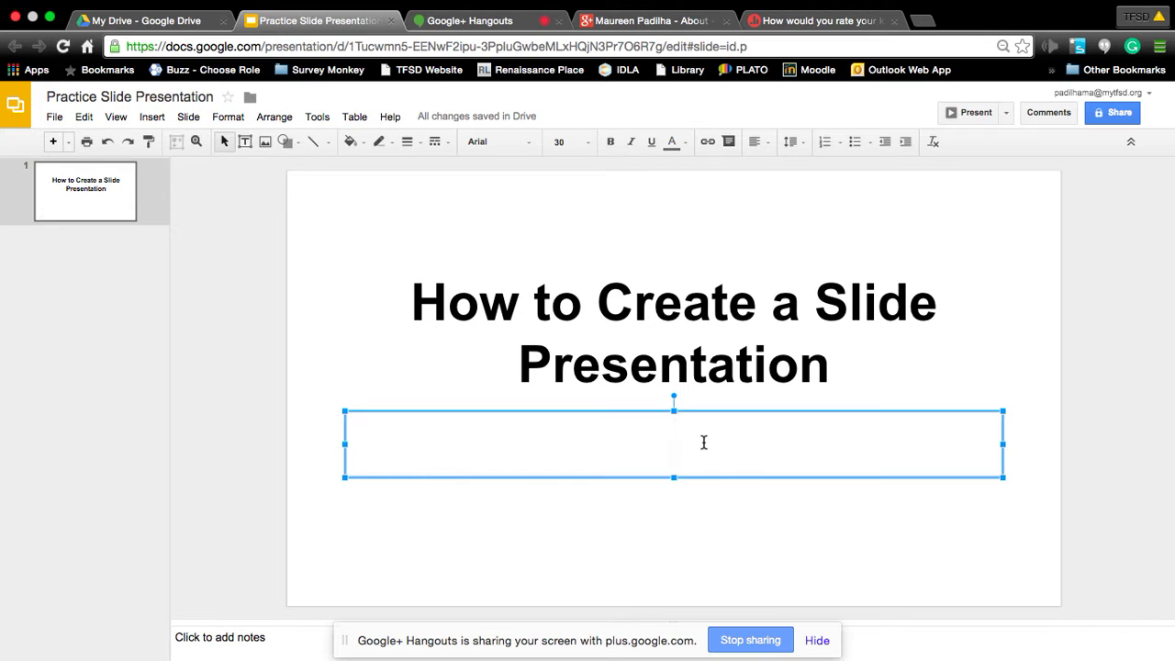
{"action": "type", "text": "Maureen Padilha"}
{"action": "left_click", "coordinate": [395, 207]}
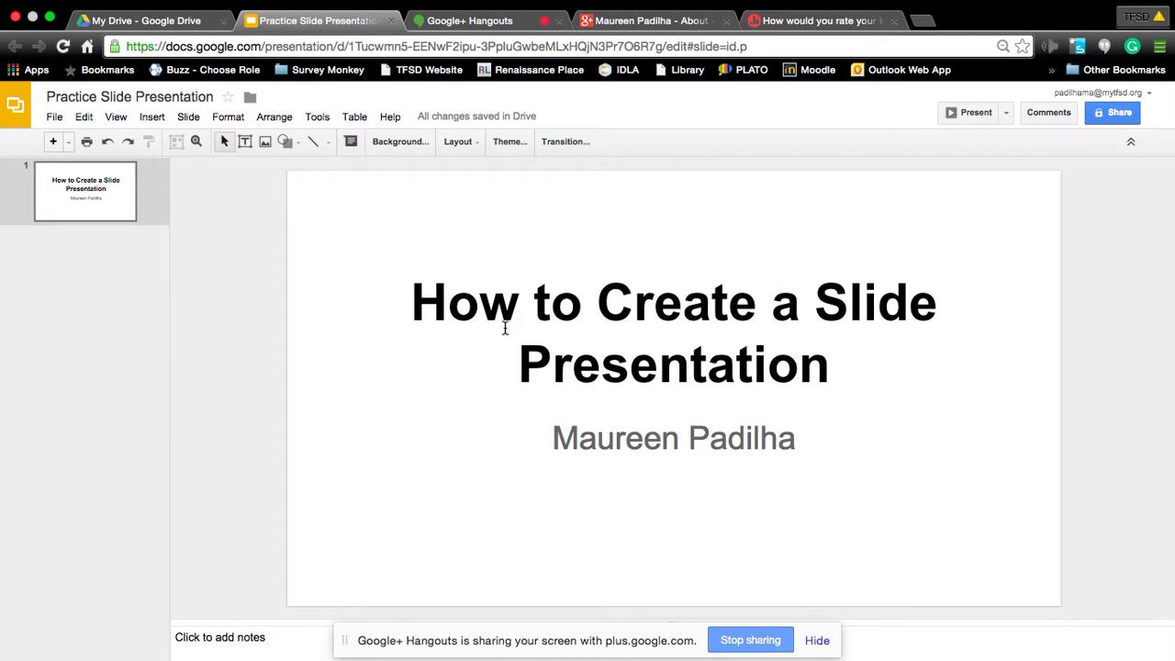
Browse the theme gallery and select the Color Strip theme.
{"action": "left_click", "coordinate": [511, 142]}
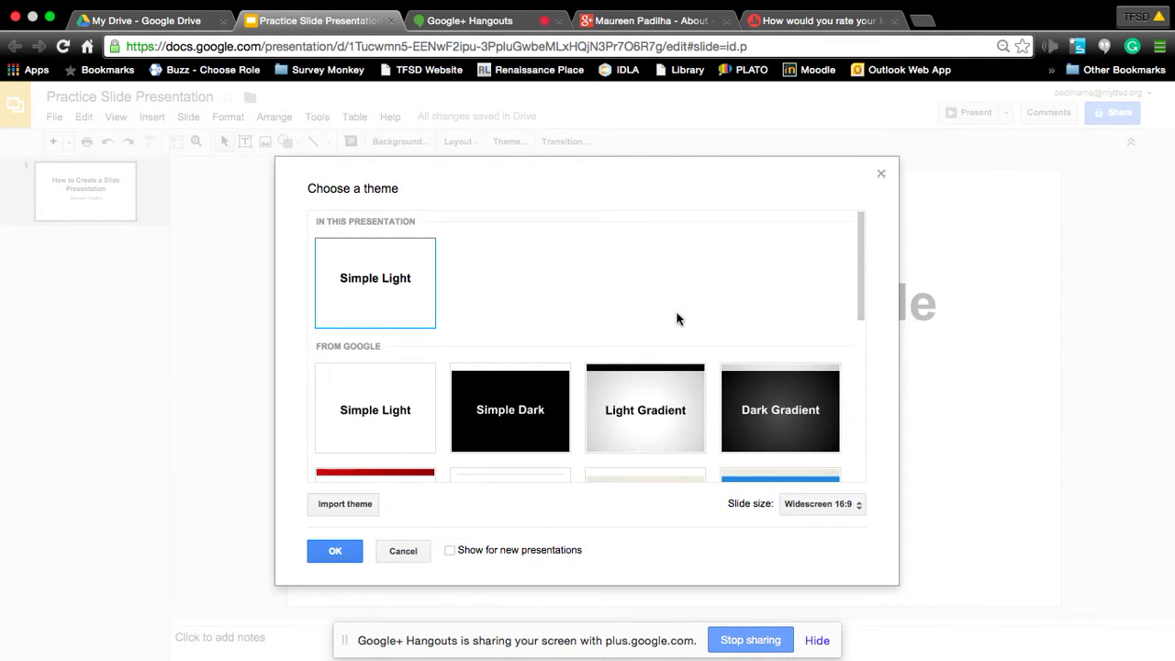
{"action": "scroll", "coordinate": [433, 385], "scroll_direction": "down", "scroll_amount": 3}
{"action": "scroll", "coordinate": [433, 385], "scroll_direction": "down", "scroll_amount": 2}
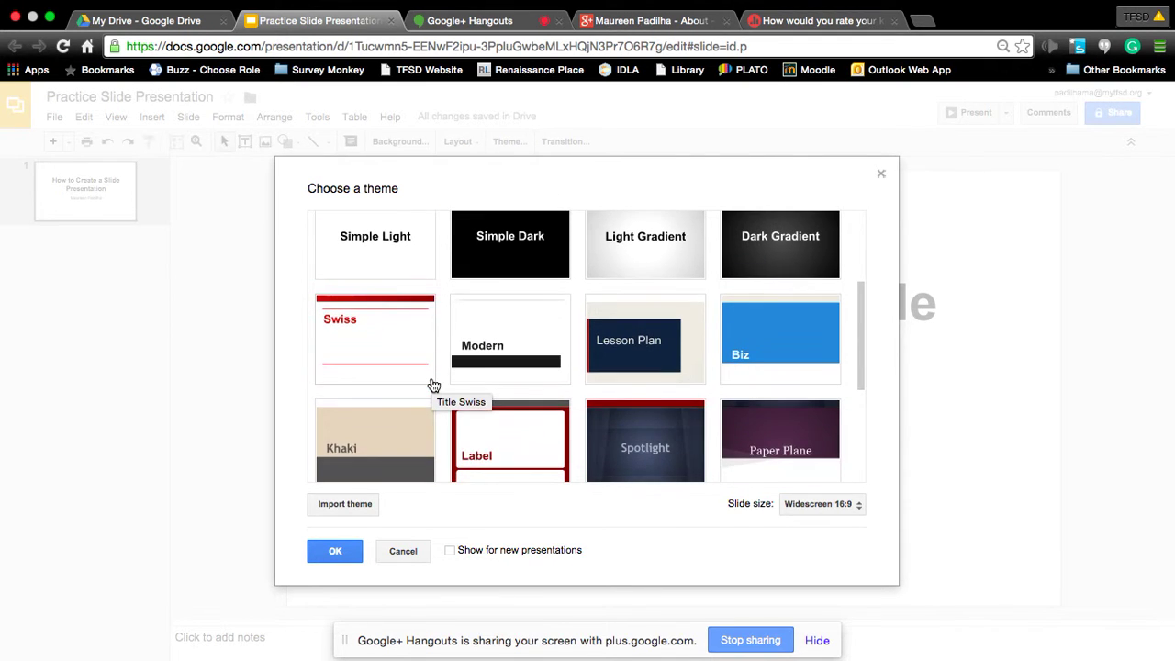
{"action": "scroll", "coordinate": [433, 386], "scroll_direction": "down", "scroll_amount": 2}
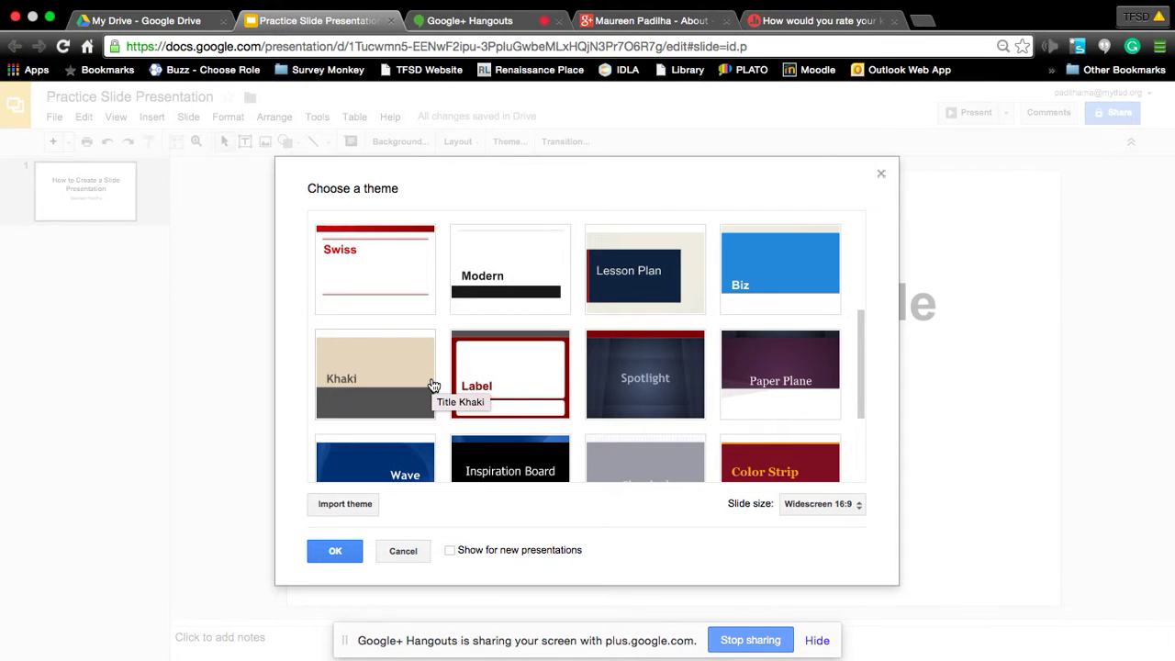
{"action": "scroll", "coordinate": [434, 385], "scroll_direction": "down", "scroll_amount": 5}
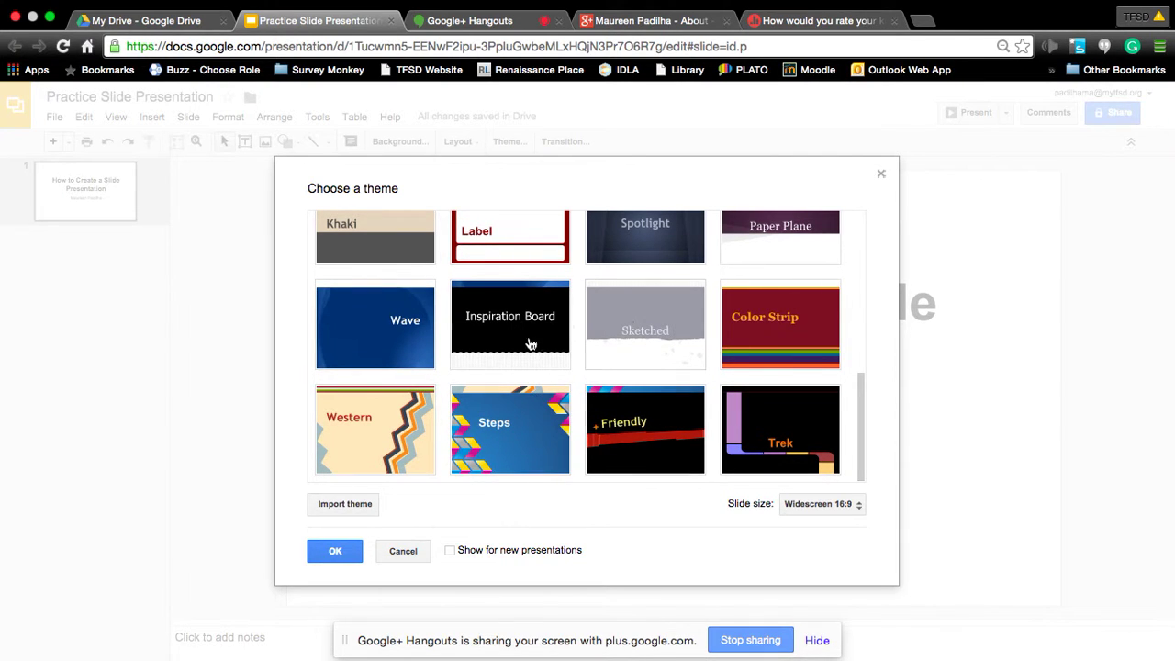
{"action": "scroll", "coordinate": [644, 326], "scroll_direction": "up", "scroll_amount": 10}
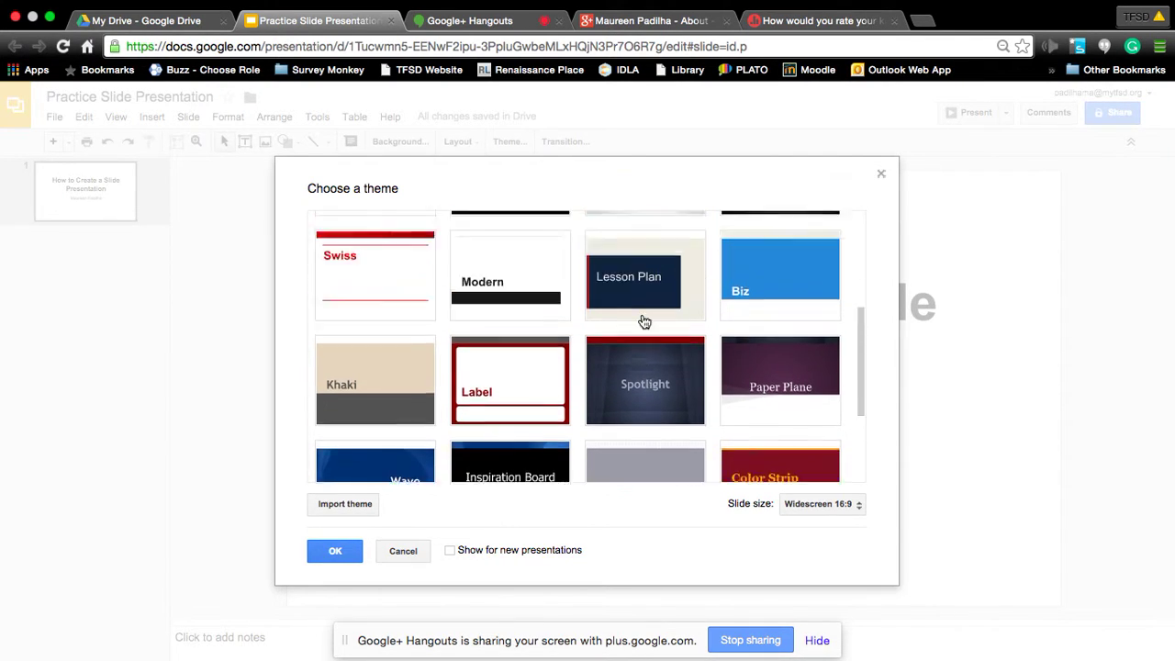
{"action": "scroll", "coordinate": [642, 316], "scroll_direction": "up", "scroll_amount": 3}
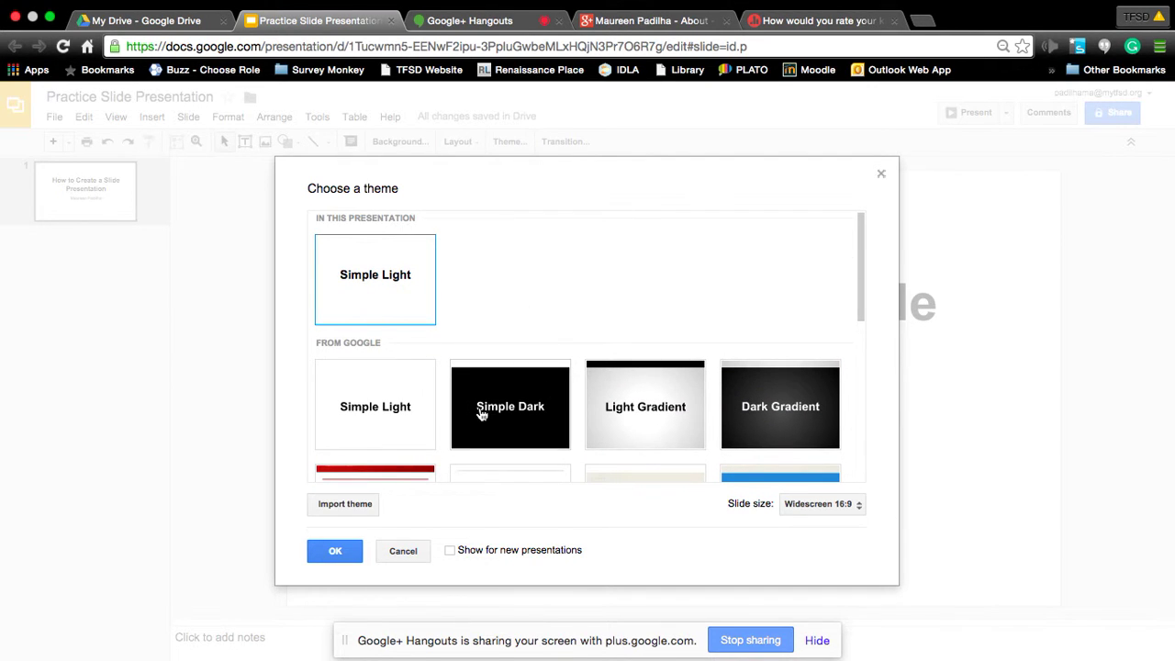
{"action": "scroll", "coordinate": [481, 414], "scroll_direction": "down", "scroll_amount": 3}
{"action": "scroll", "coordinate": [481, 413], "scroll_direction": "down", "scroll_amount": 5}
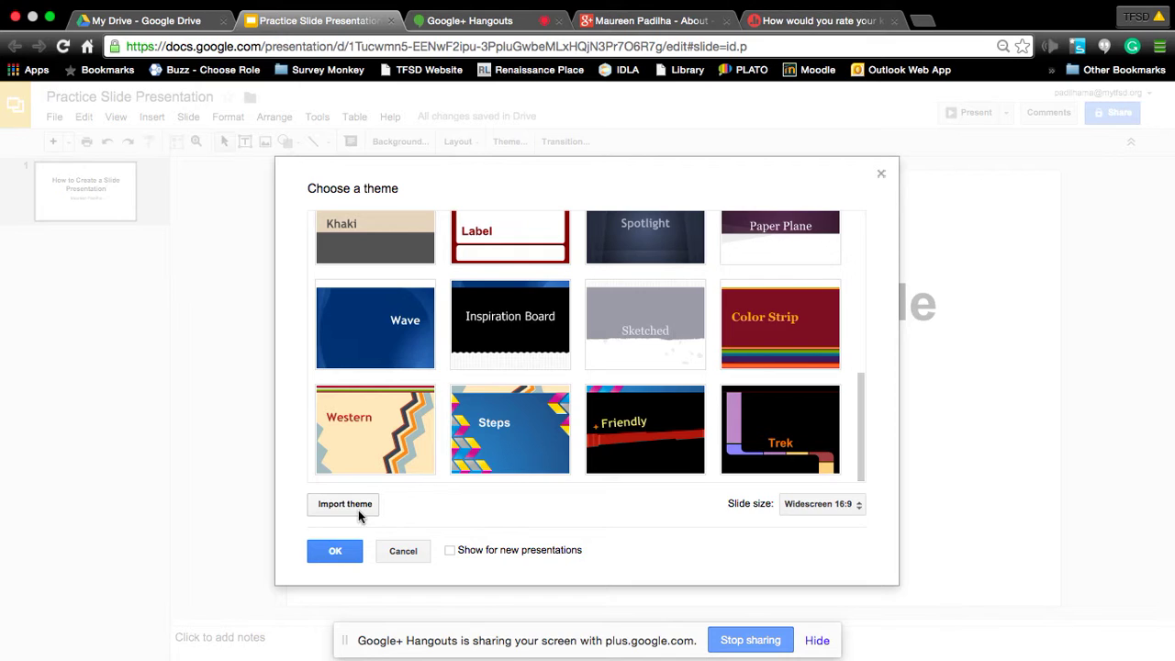
{"action": "left_click", "coordinate": [787, 330]}
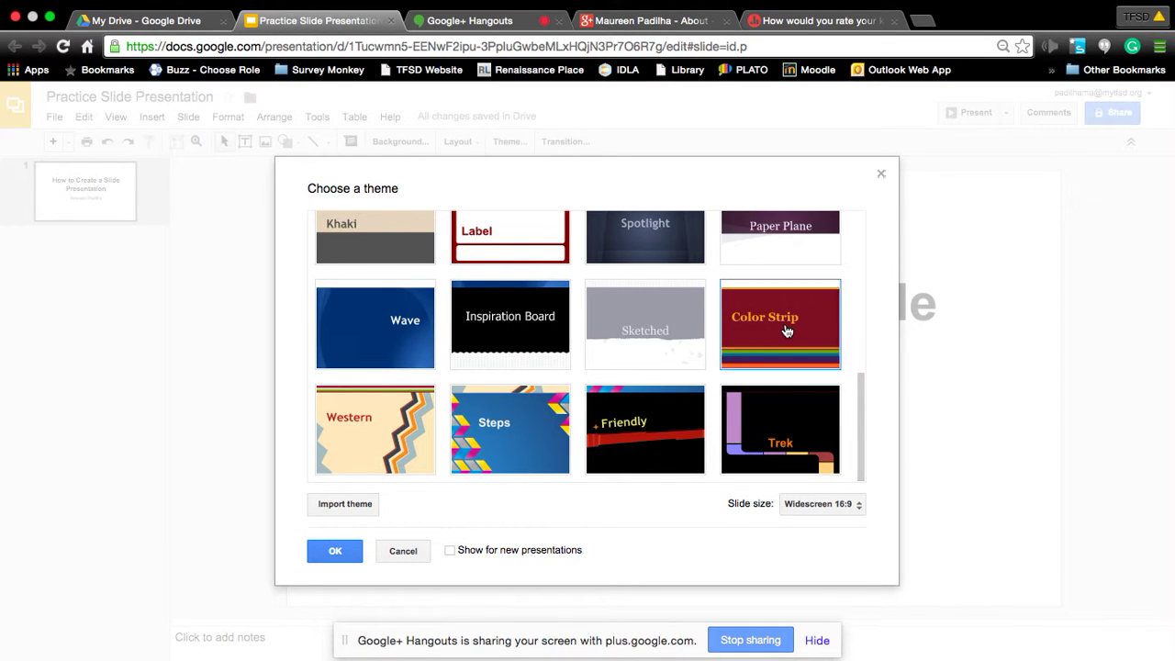
Apply the Color Strip theme, then replace it with the Simple Dark theme.
{"action": "left_click", "coordinate": [336, 553]}
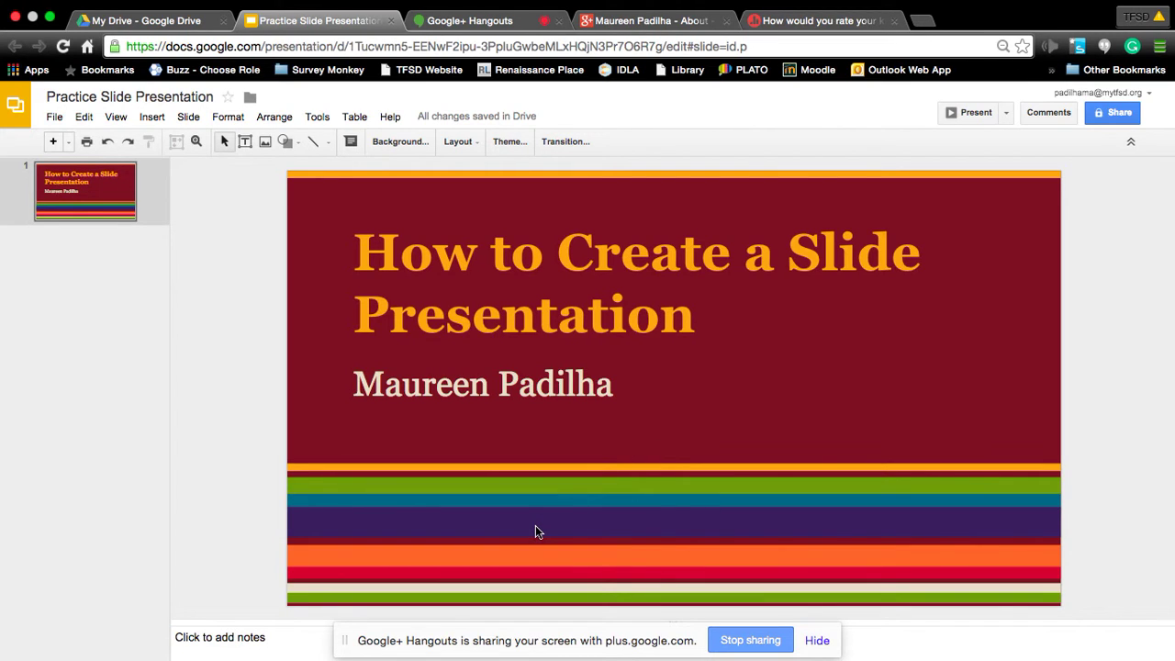
{"action": "left_click", "coordinate": [505, 143]}
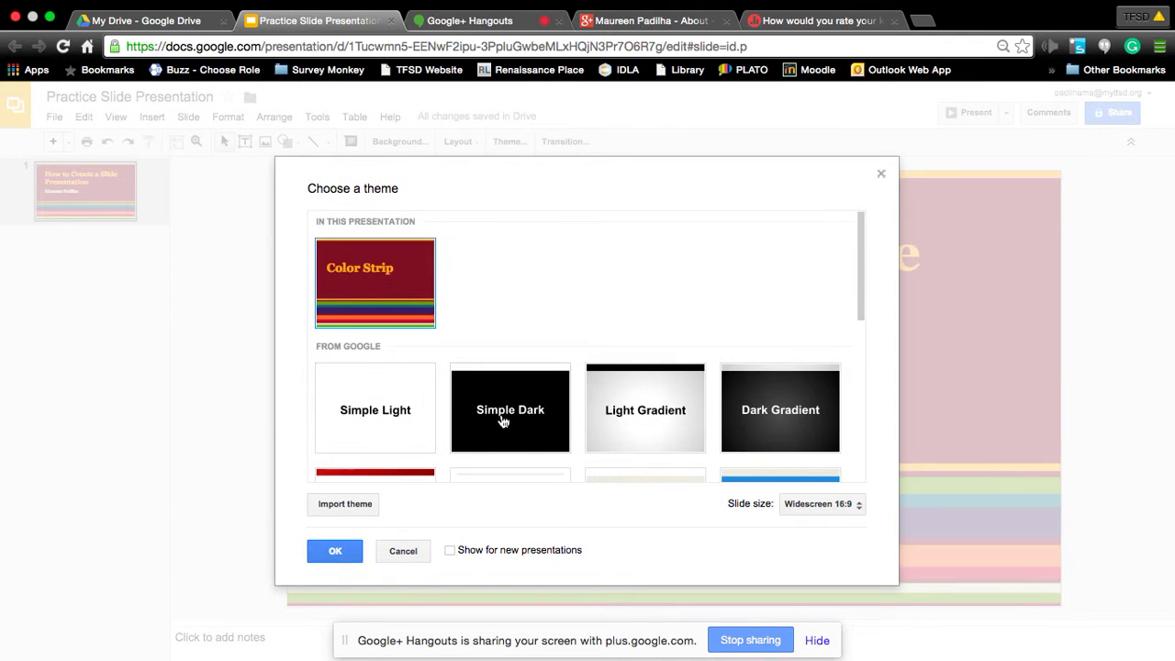
{"action": "left_click", "coordinate": [511, 416]}
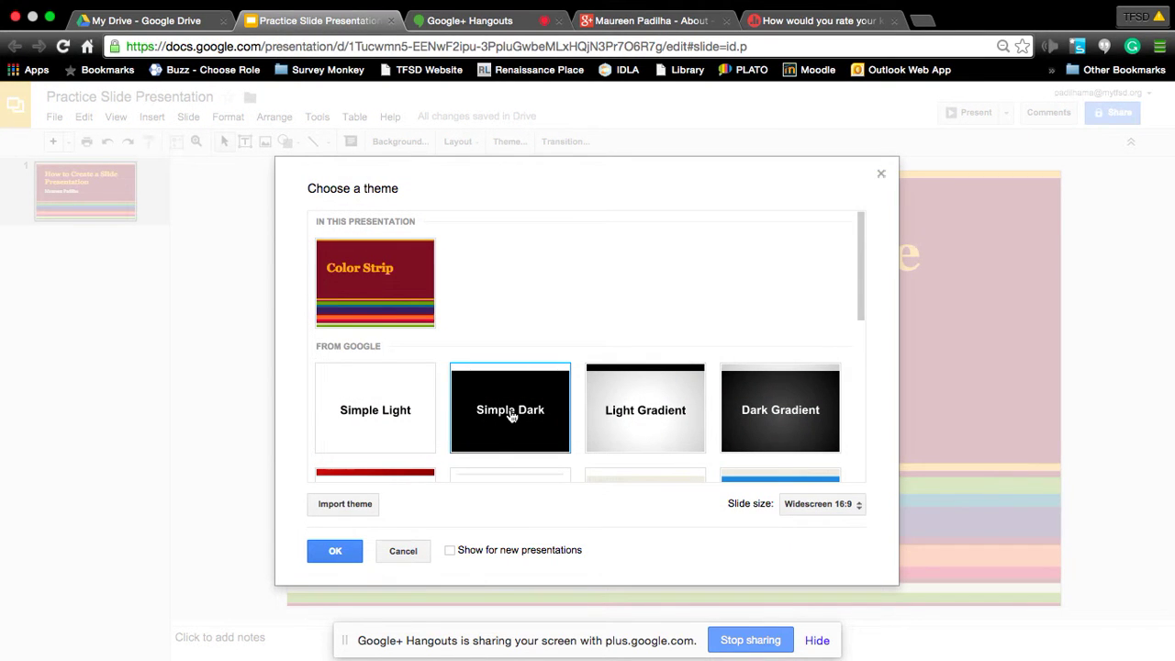
{"action": "left_click", "coordinate": [334, 555]}
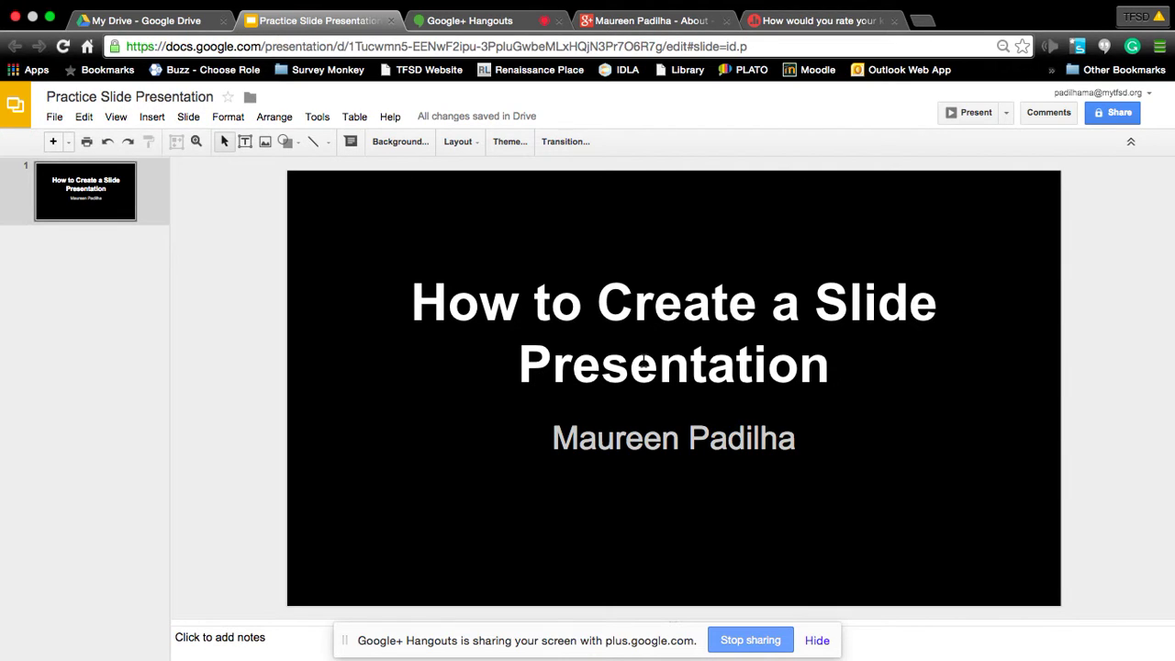
Switch the presentation theme from Simple Dark to Light Gradient.
{"action": "left_click", "coordinate": [500, 144]}
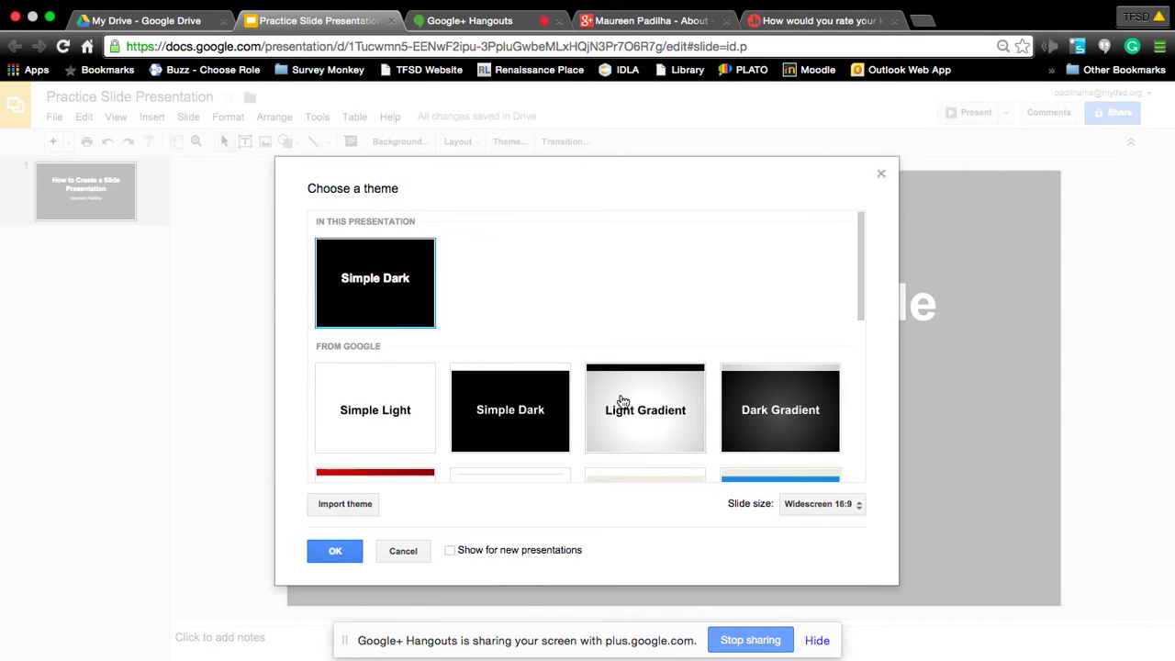
{"action": "scroll", "coordinate": [684, 402], "scroll_direction": "down", "scroll_amount": 1}
{"action": "scroll", "coordinate": [684, 402], "scroll_direction": "down", "scroll_amount": 3}
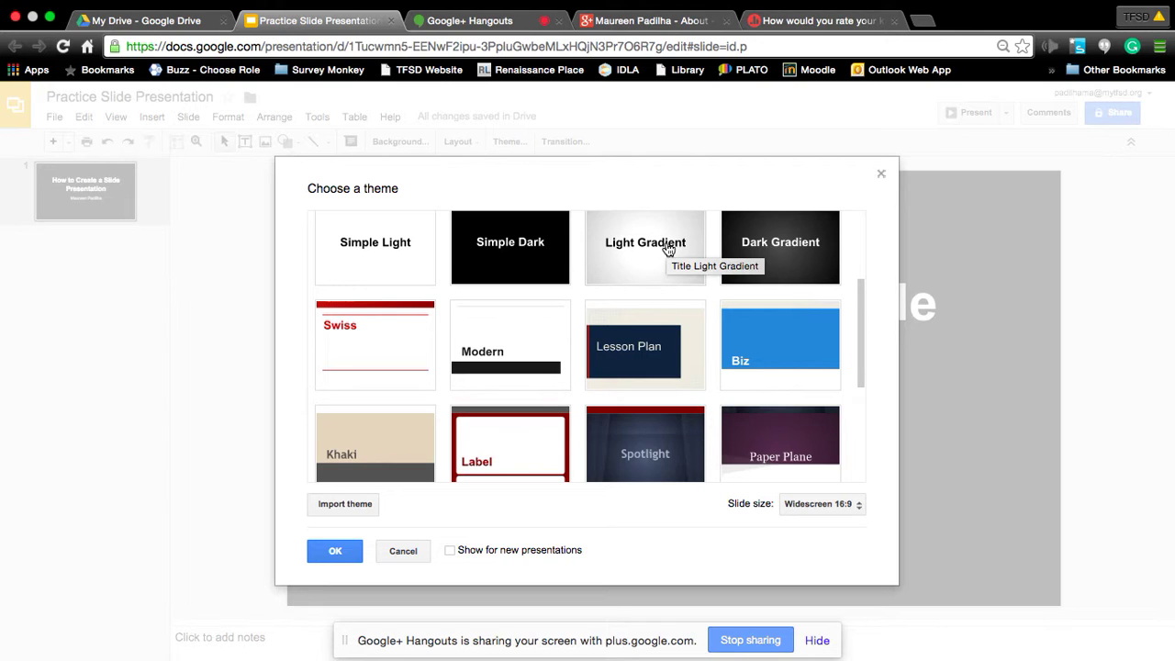
{"action": "left_click", "coordinate": [669, 249]}
{"action": "left_click", "coordinate": [334, 551]}
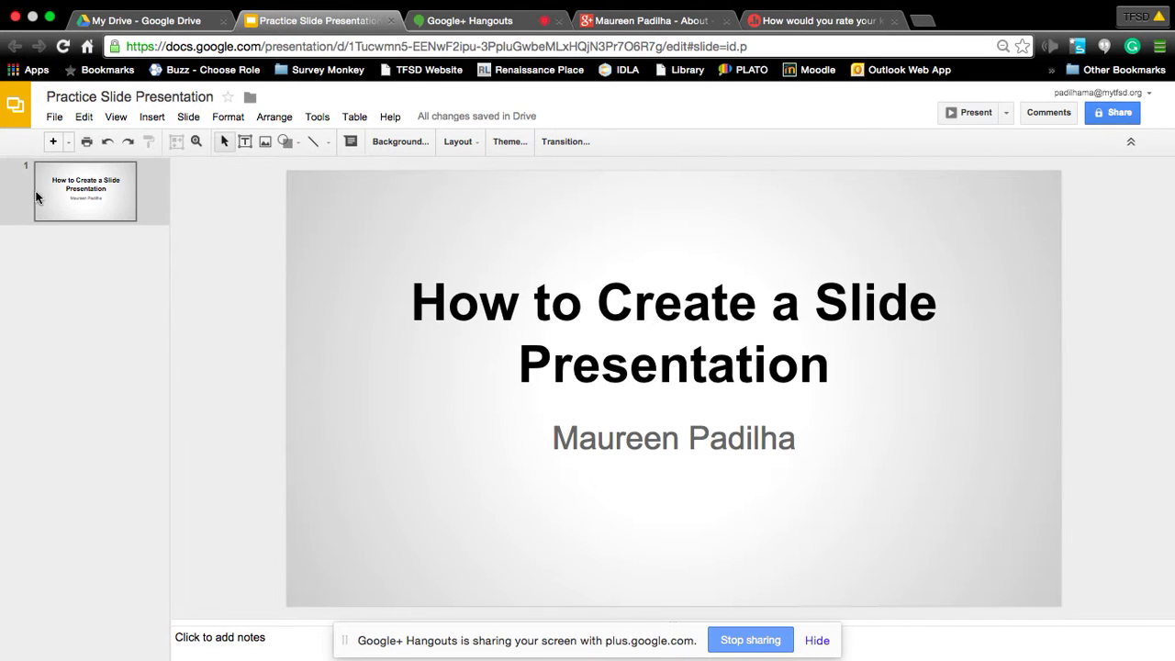
Add a second slide, click into its title and body placeholders, and show the layout choices.
{"action": "left_click", "coordinate": [54, 142]}
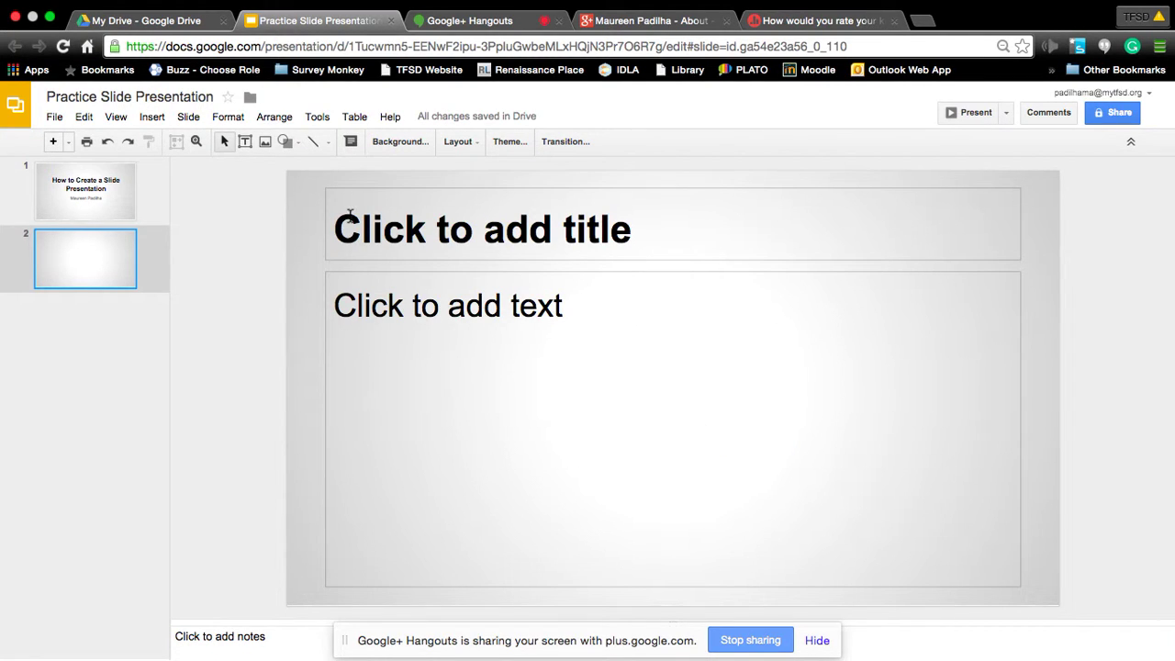
{"action": "left_click", "coordinate": [351, 215]}
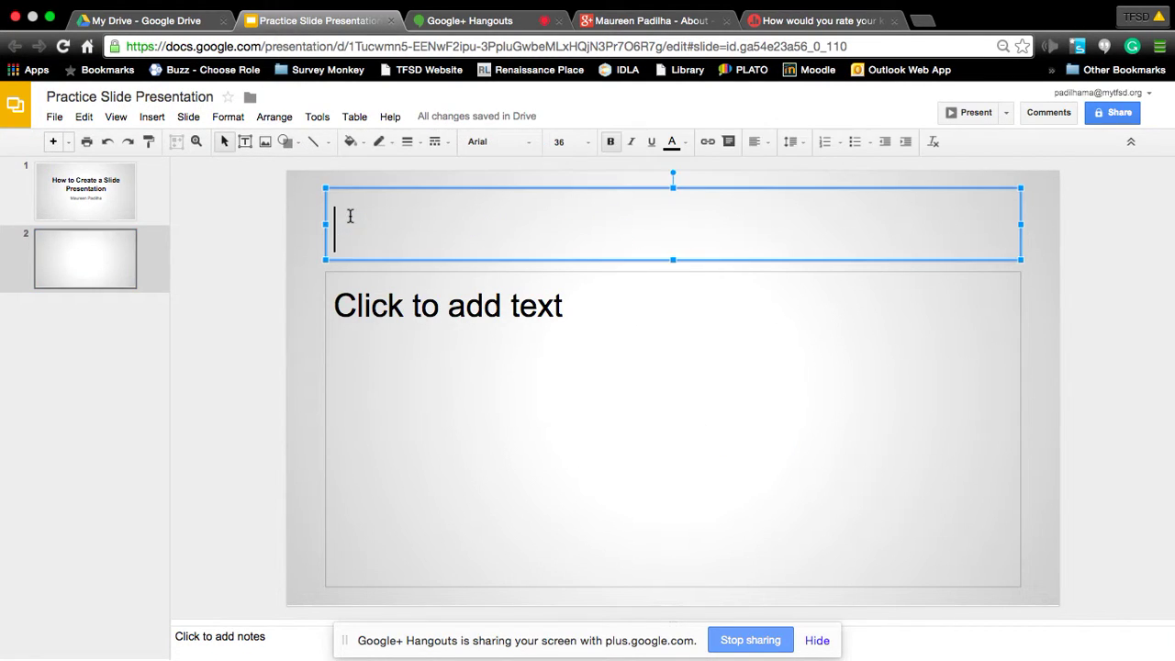
{"action": "left_click", "coordinate": [401, 316]}
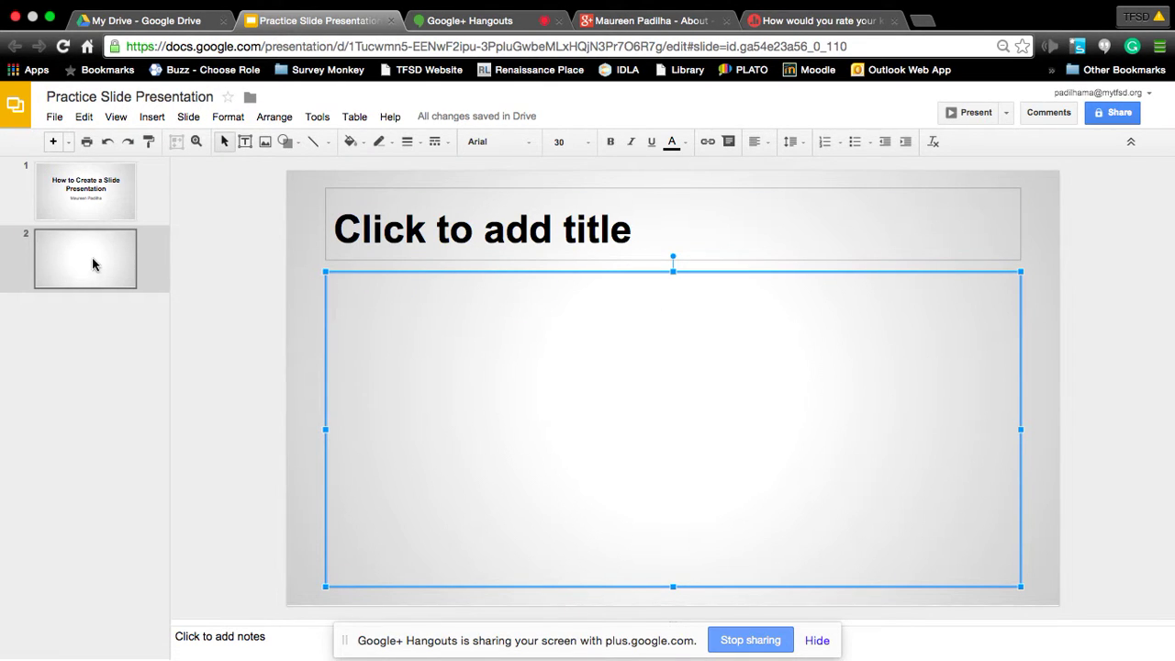
{"action": "left_click", "coordinate": [70, 143]}
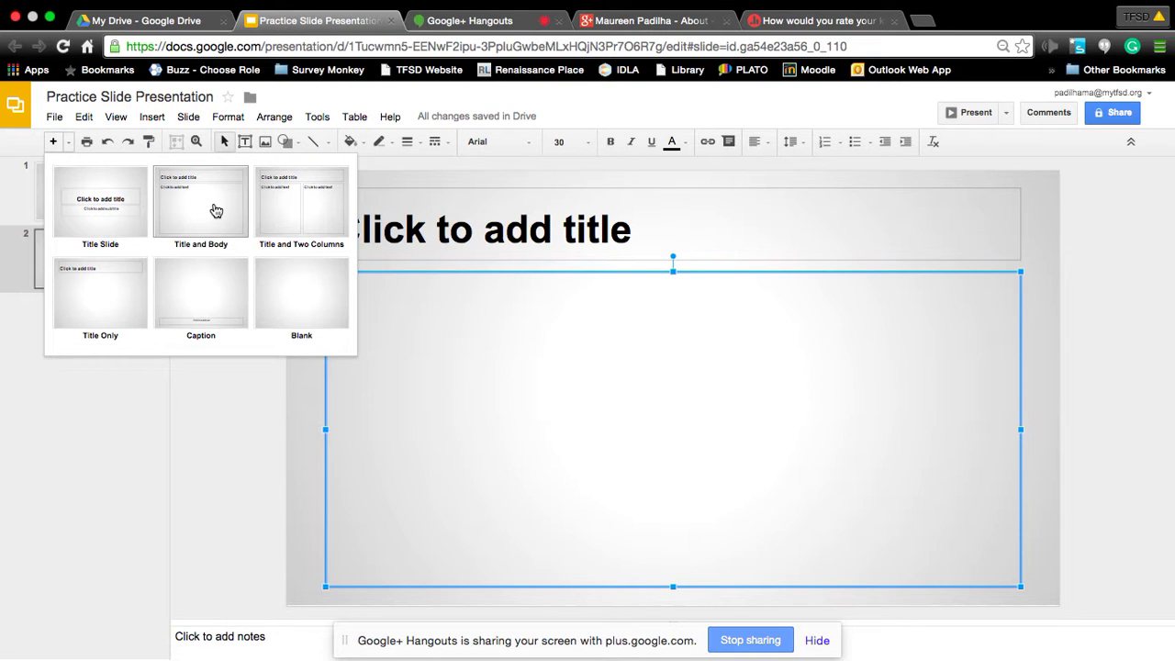
Add a Title and Body slide, then title slide 2 'How to choose the right layout'.
{"action": "left_click", "coordinate": [216, 212]}
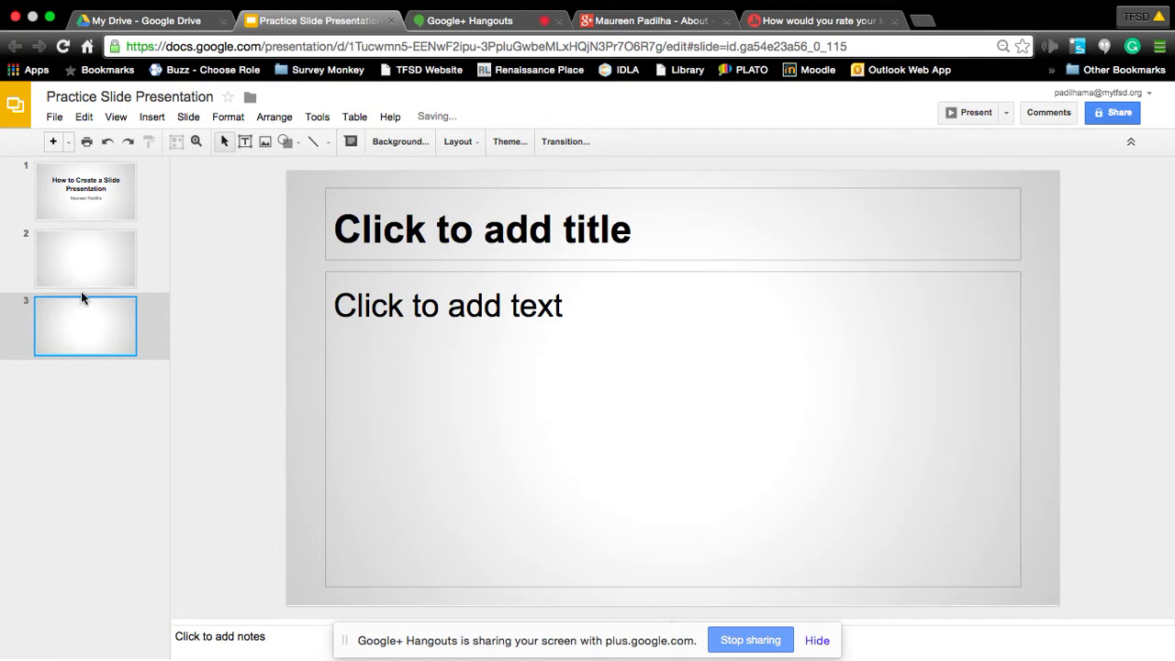
{"action": "left_click", "coordinate": [128, 273]}
{"action": "left_click", "coordinate": [453, 240]}
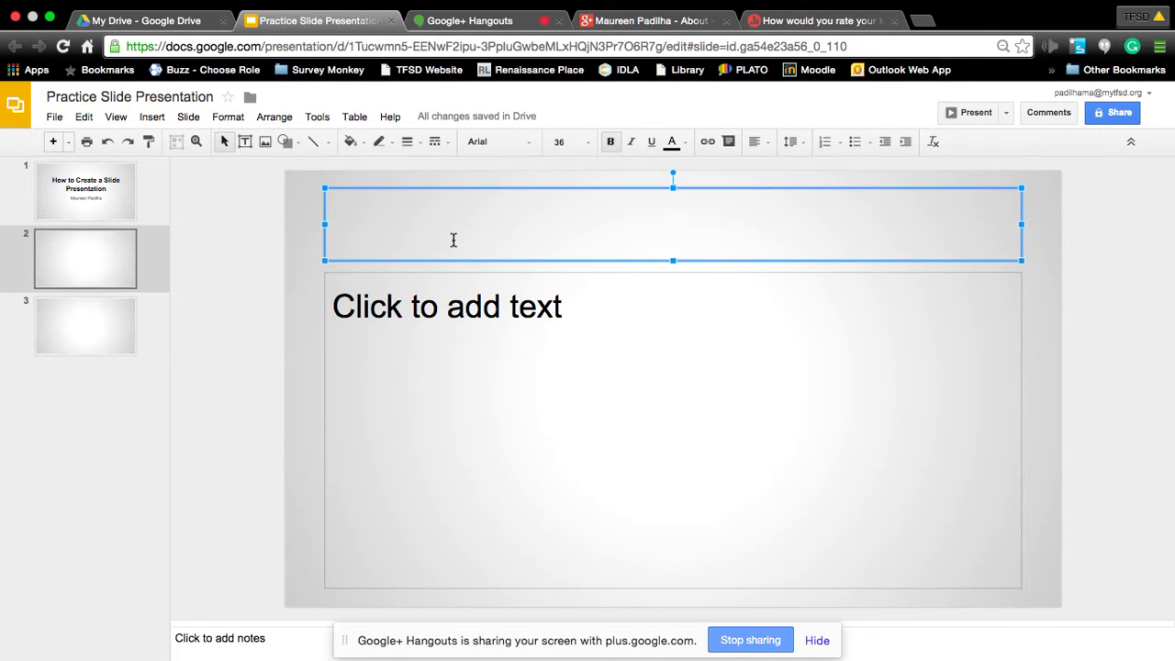
{"action": "type", "text": "Ho"}
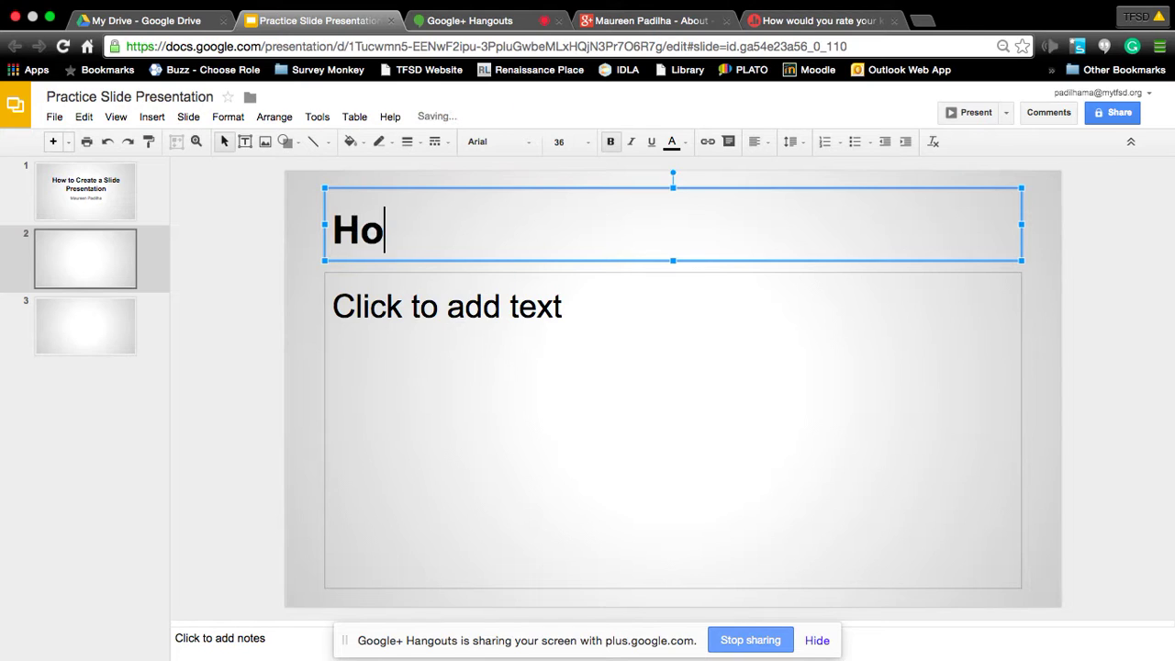
{"action": "type", "text": "w to ch"}
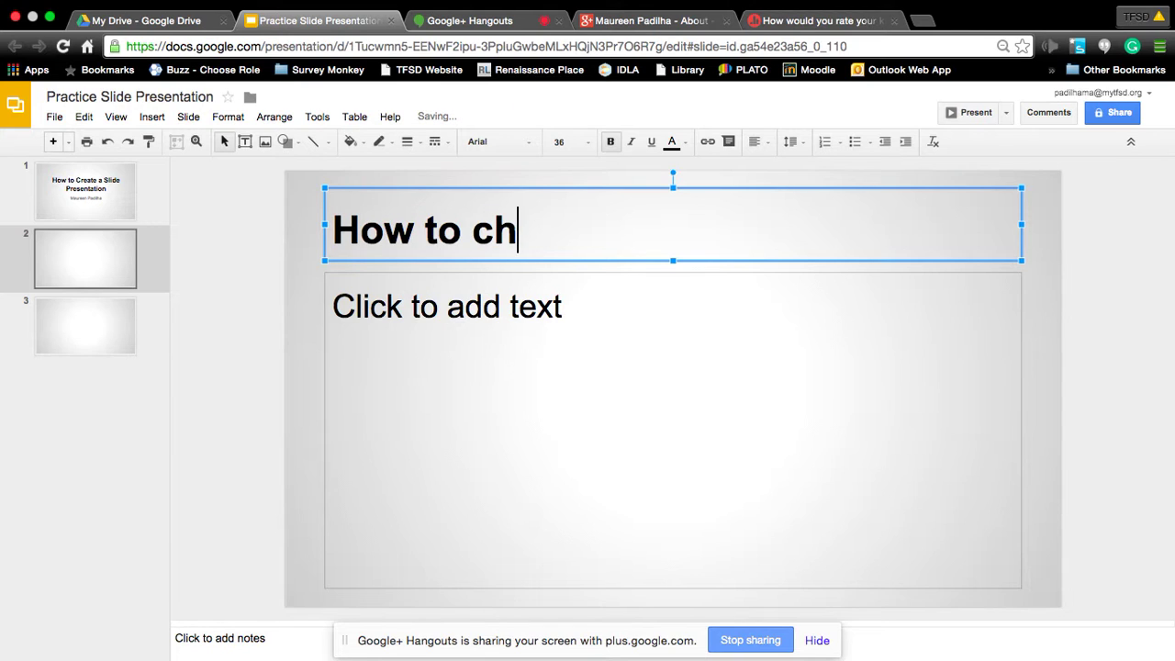
{"action": "type", "text": "oose the"}
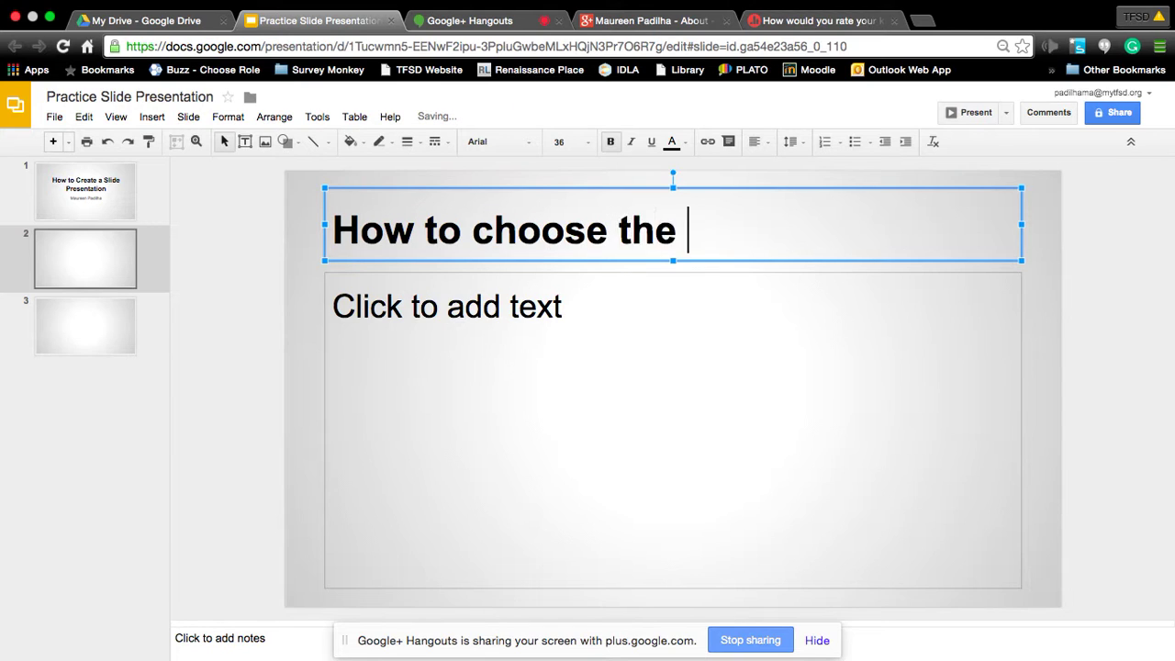
{"action": "type", "text": "right "}
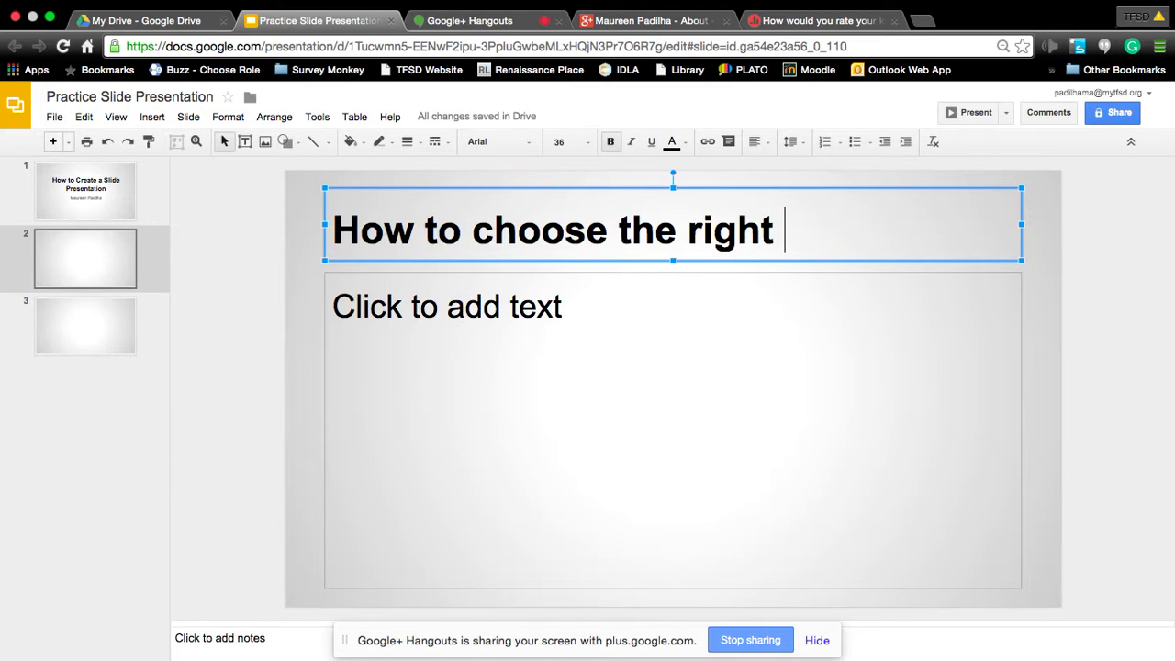
{"action": "type", "text": "layout"}
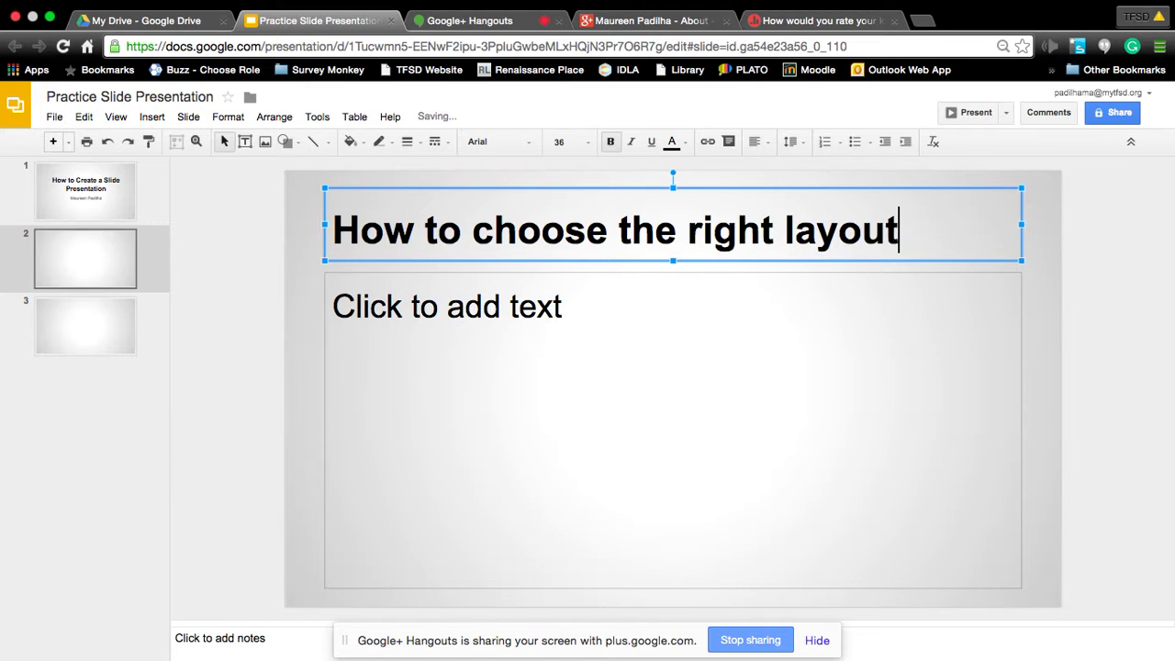
Write step 1 '1. using the dropdown menu next to the +' and begin numbered step 2.
{"action": "left_click", "coordinate": [385, 291]}
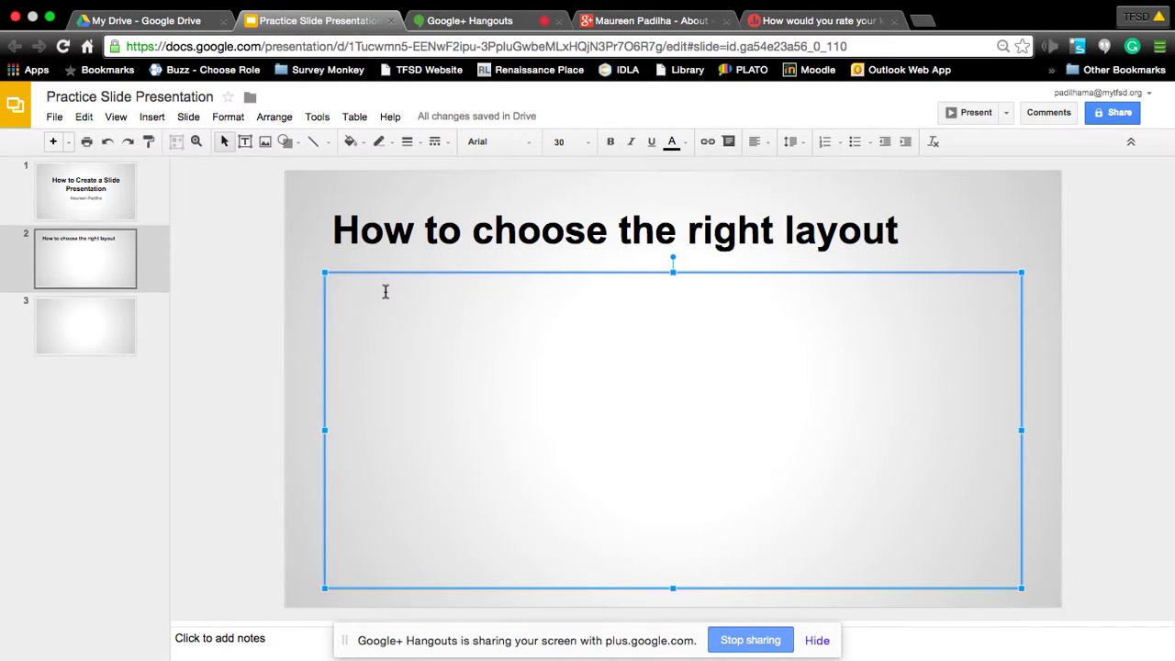
{"action": "type", "text": "1. "}
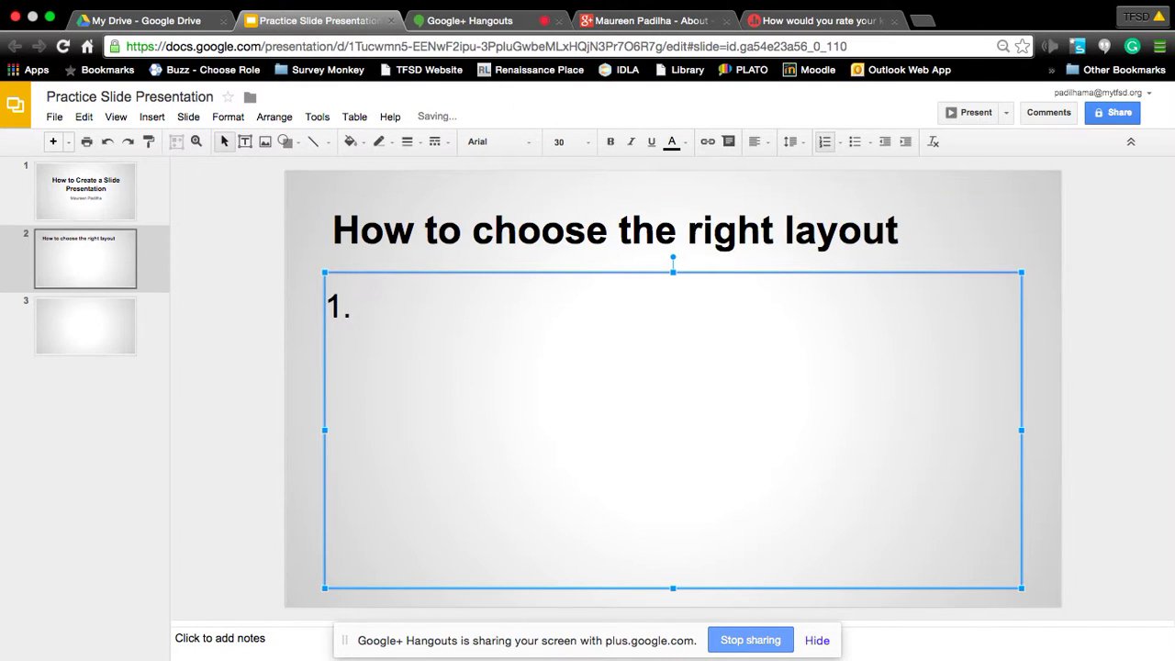
{"action": "type", "text": "using the dropda"}
{"action": "key", "text": "BackSpace"}
{"action": "type", "text": "own menu next to the p"}
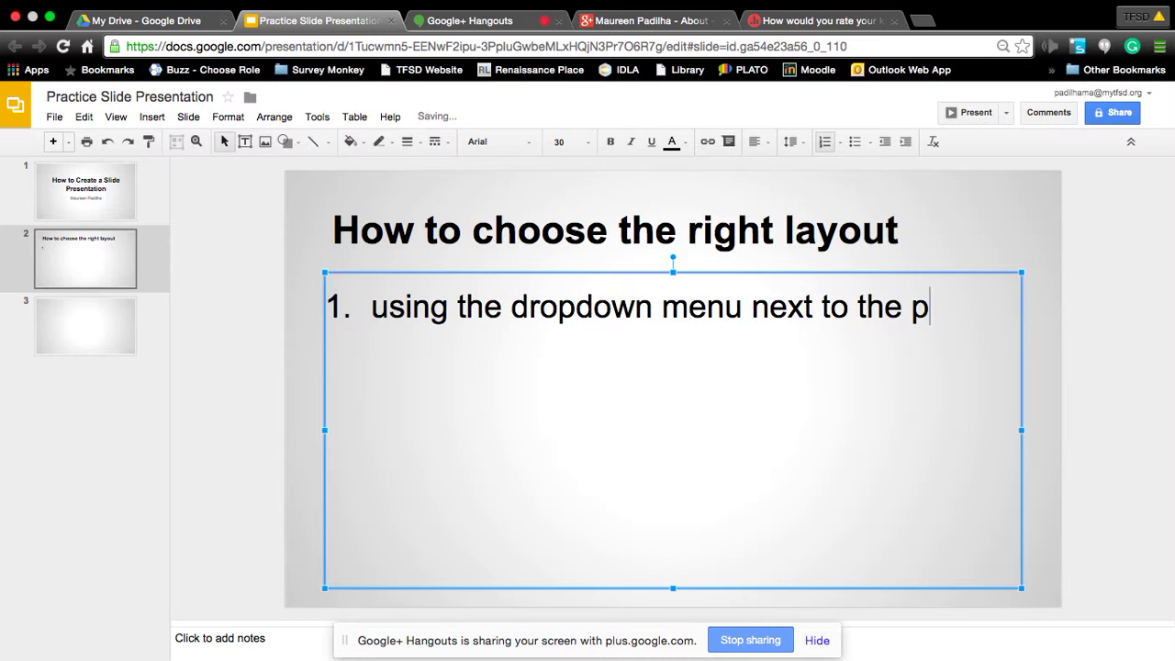
{"action": "key", "text": "BackSpace"}
{"action": "type", "text": "+"}
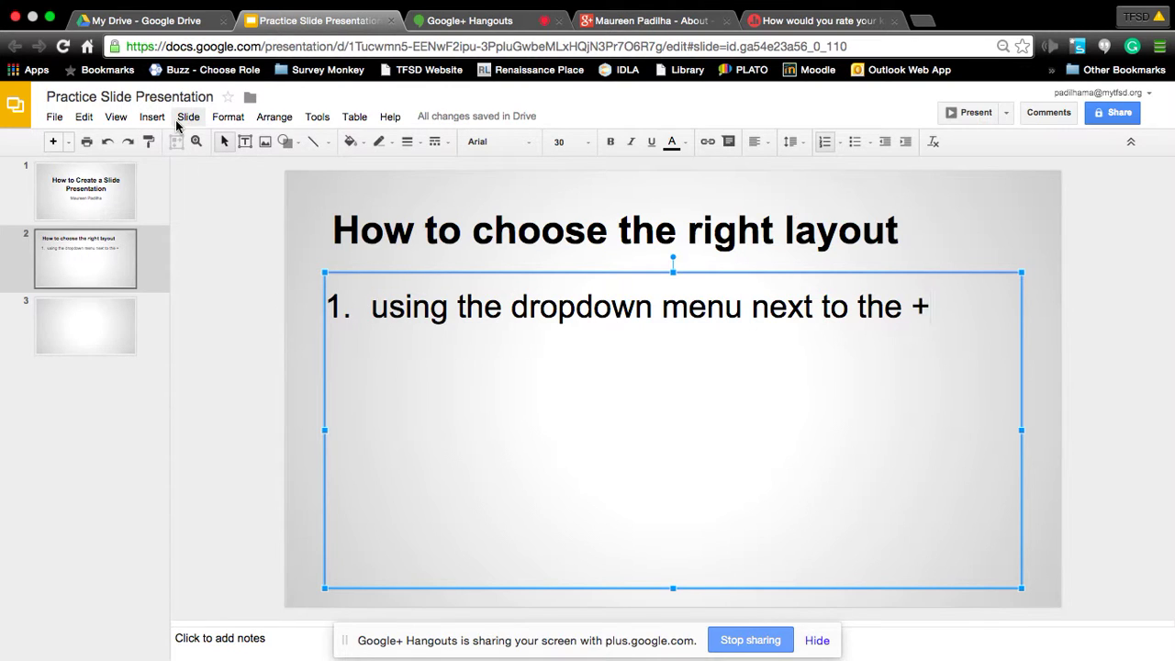
{"action": "key", "text": "Return"}
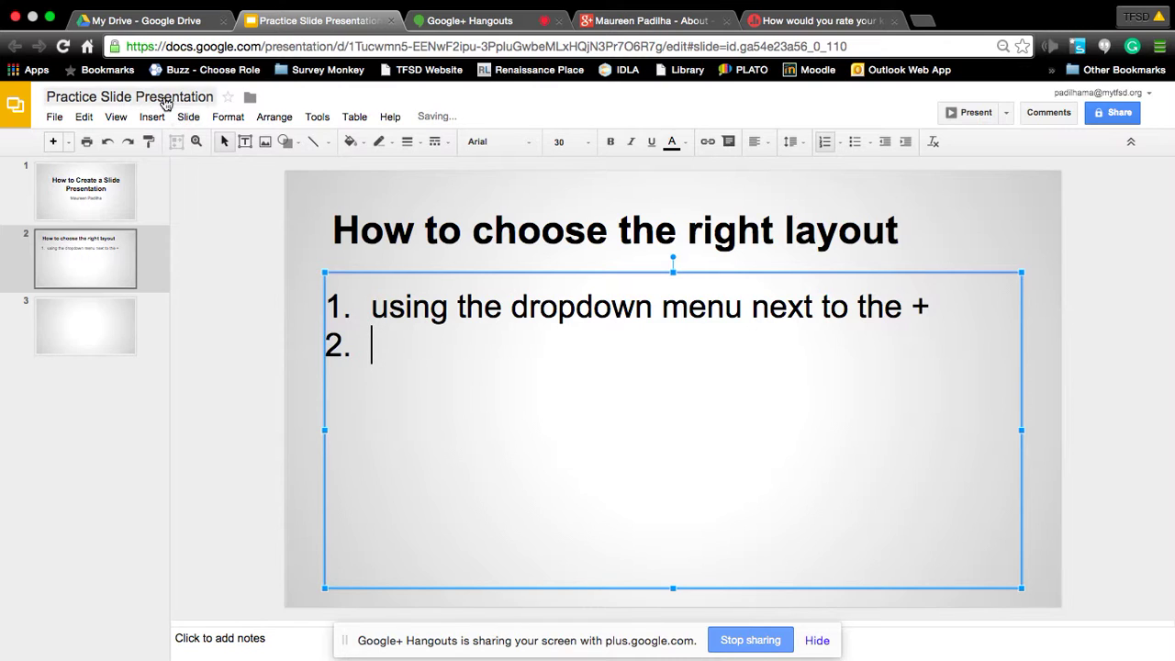
{"action": "left_click", "coordinate": [197, 119]}
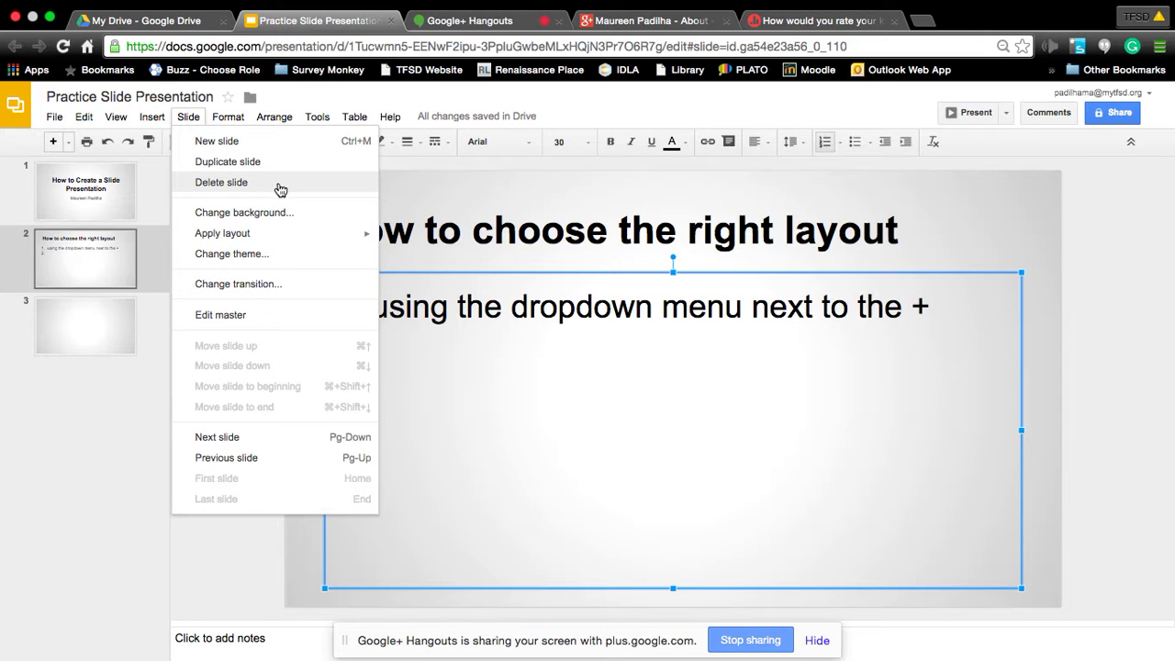
{"action": "mouse_move", "coordinate": [273, 236]}
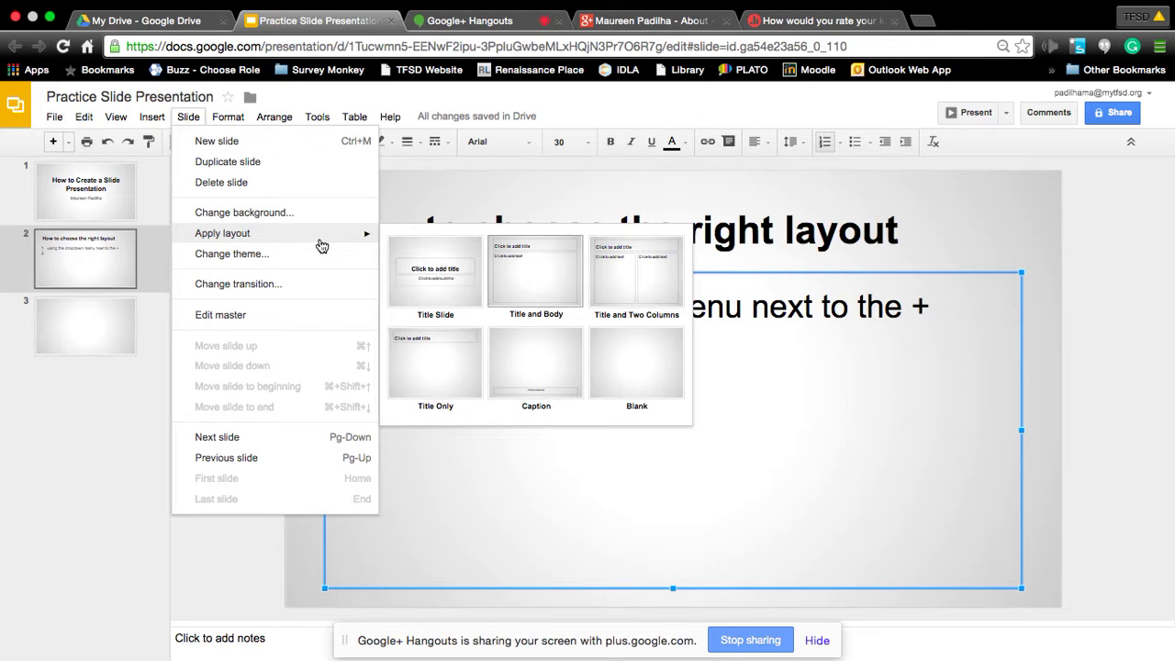
{"action": "left_click", "coordinate": [843, 364]}
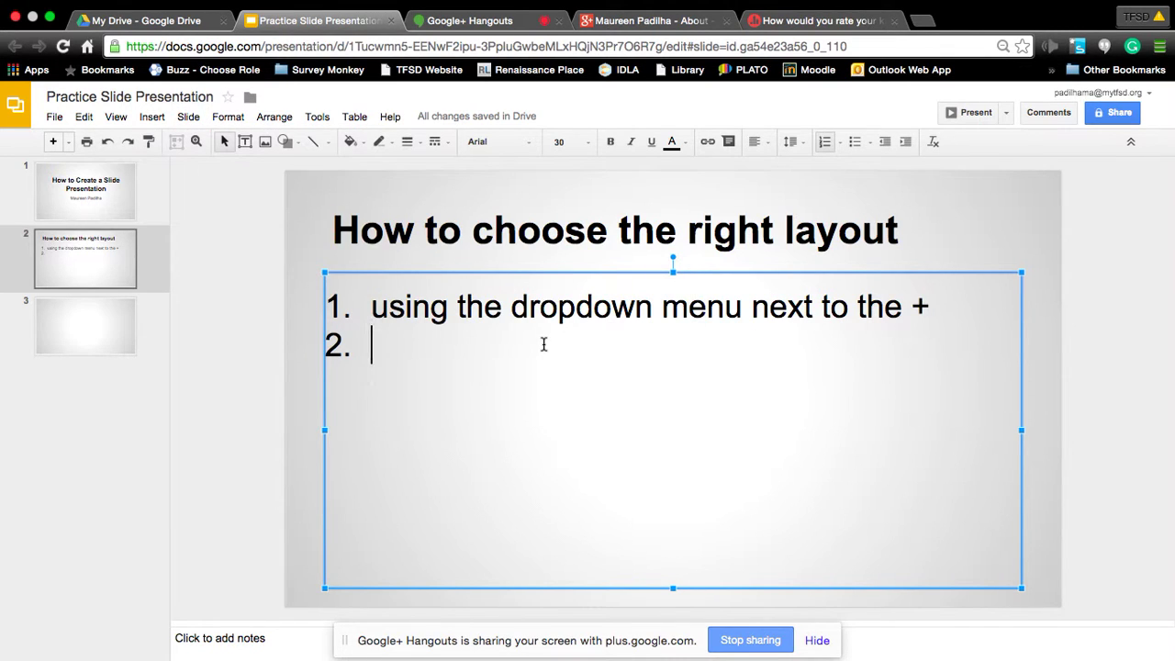
Add step 2 'Clicking on Slide' with indented sub-item 'Apply Layout', and capitalise step 1's 'Using'.
{"action": "type", "text": "Clicking on "}
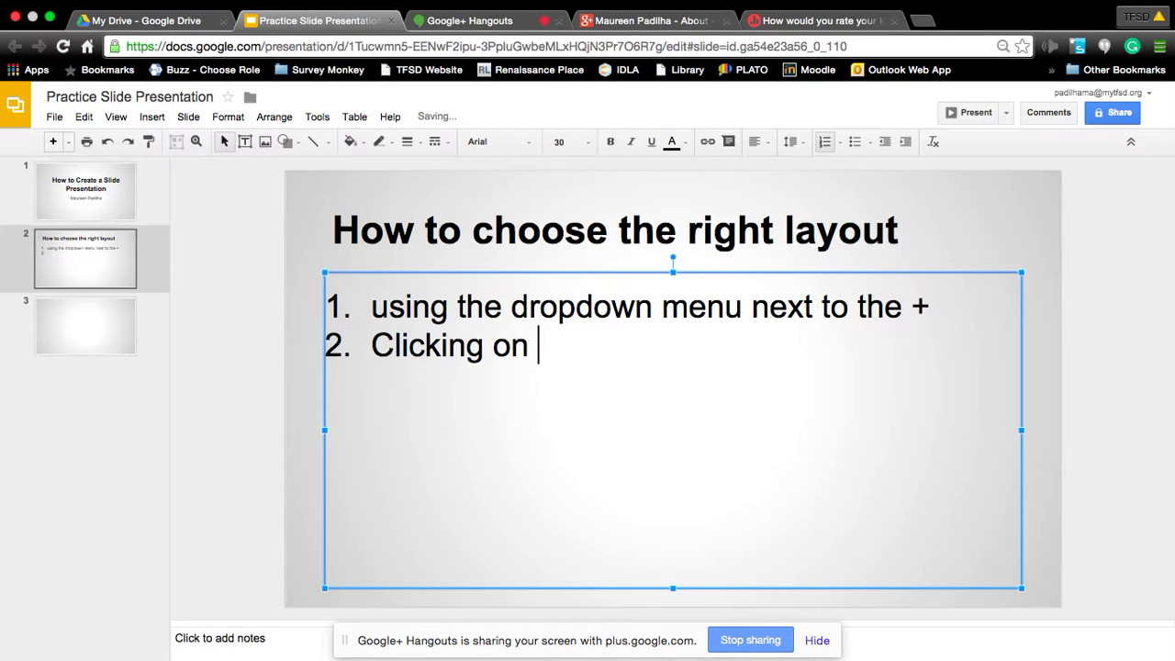
{"action": "type", "text": "Slide"}
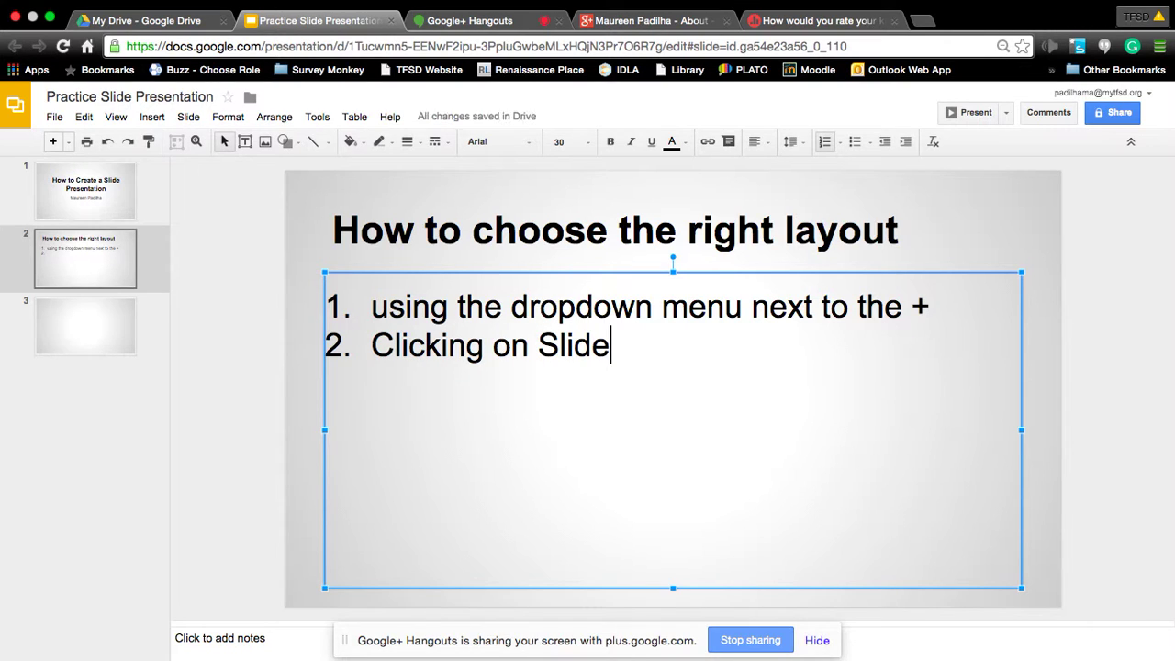
{"action": "key", "text": "Return"}
{"action": "key", "text": "Tab"}
{"action": "type", "text": "App"}
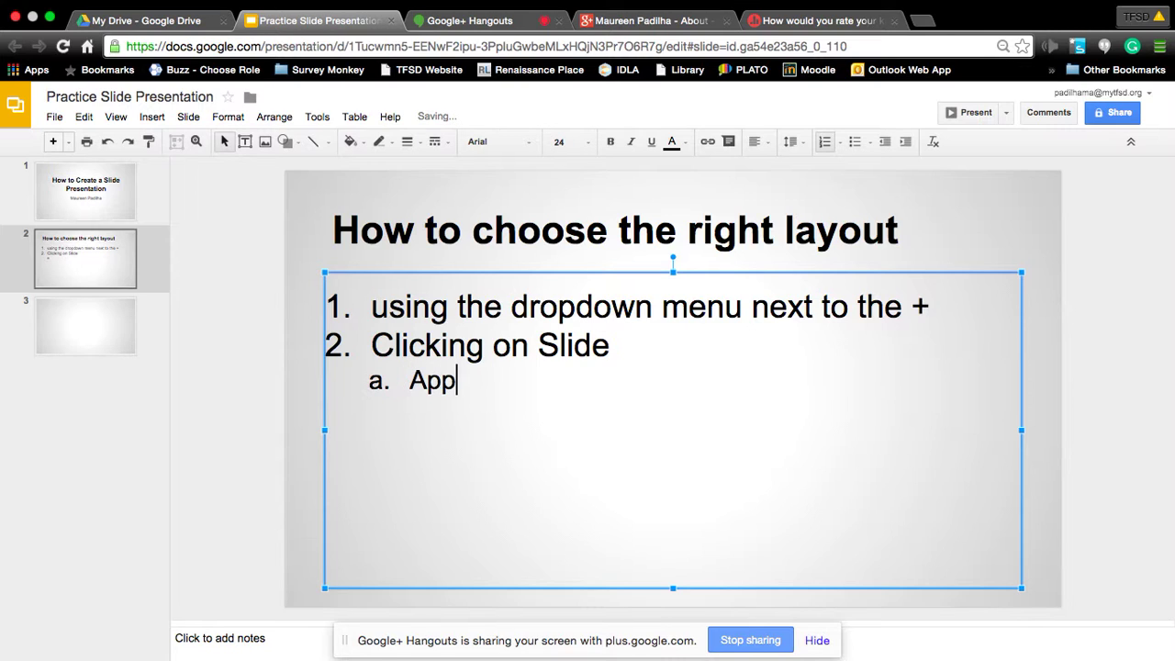
{"action": "type", "text": "ly Layout"}
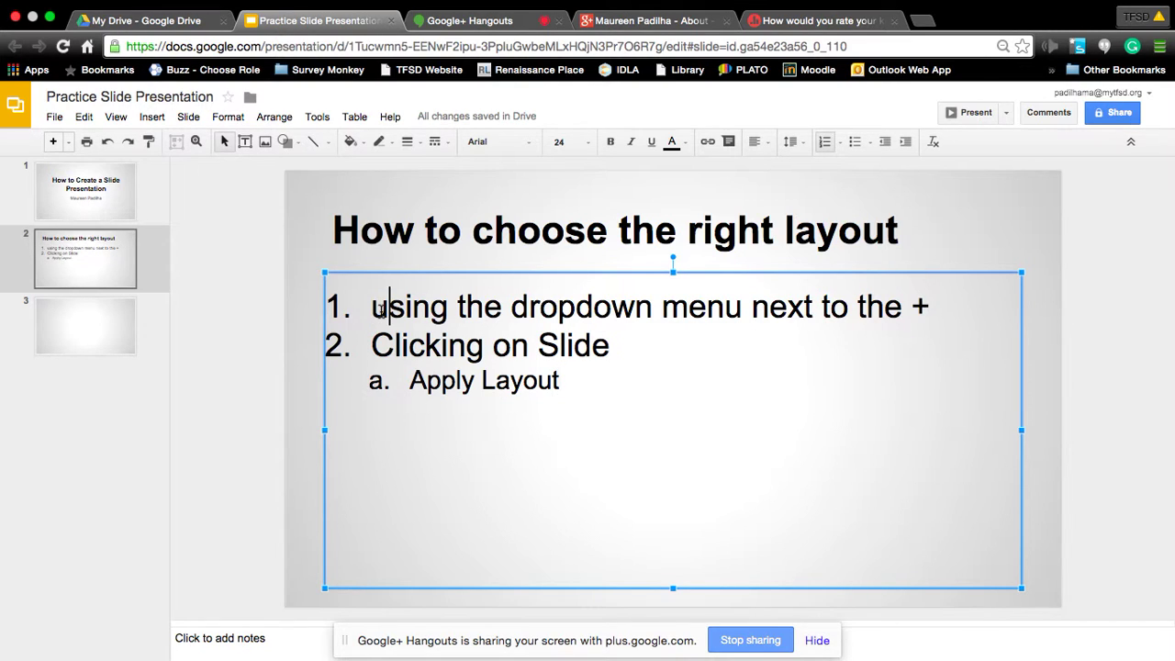
{"action": "left_click_drag", "start_coordinate": [389, 310], "coordinate": [371, 312]}
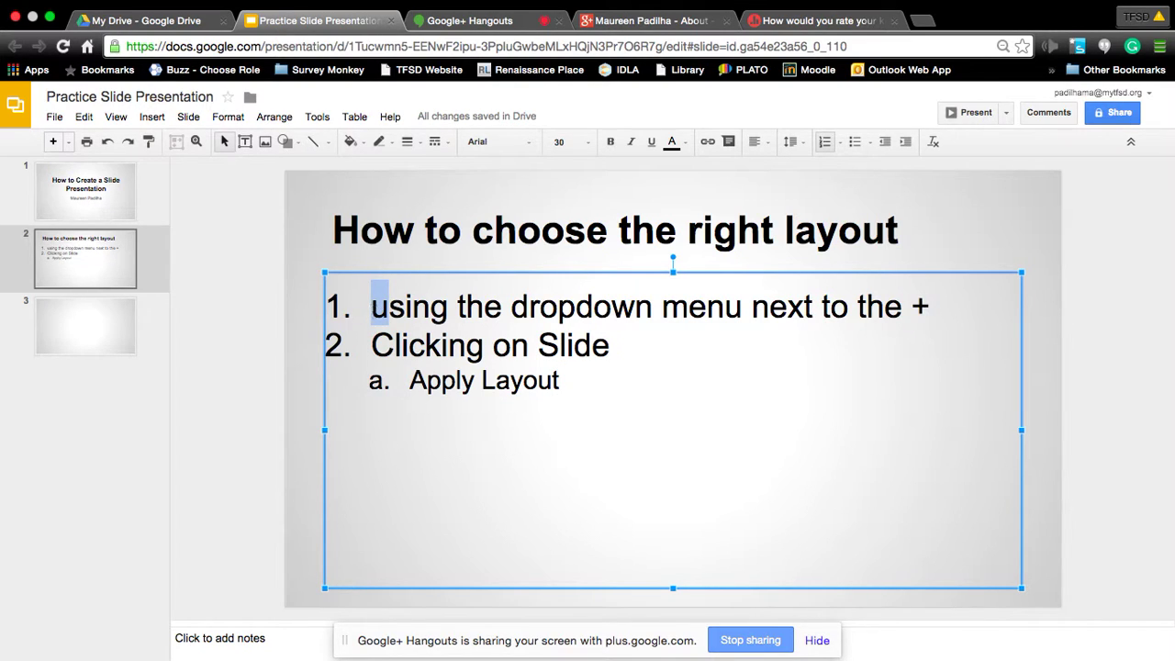
{"action": "type", "text": "U"}
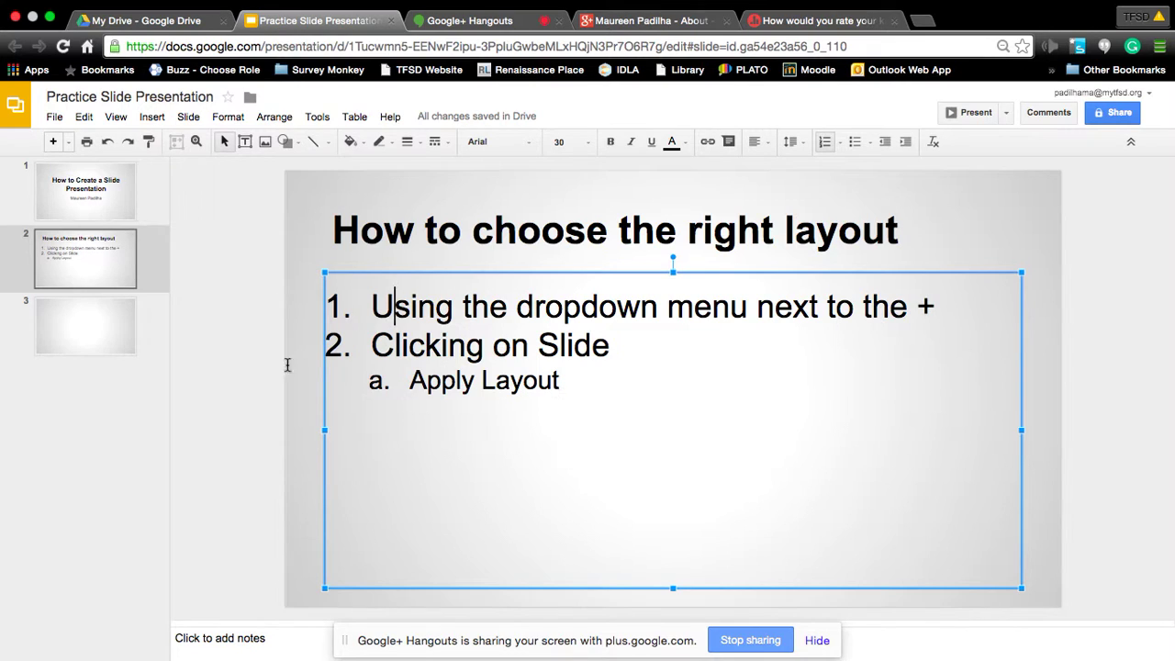
Title the empty slide 3 'Add Pictures'.
{"action": "left_click", "coordinate": [88, 346]}
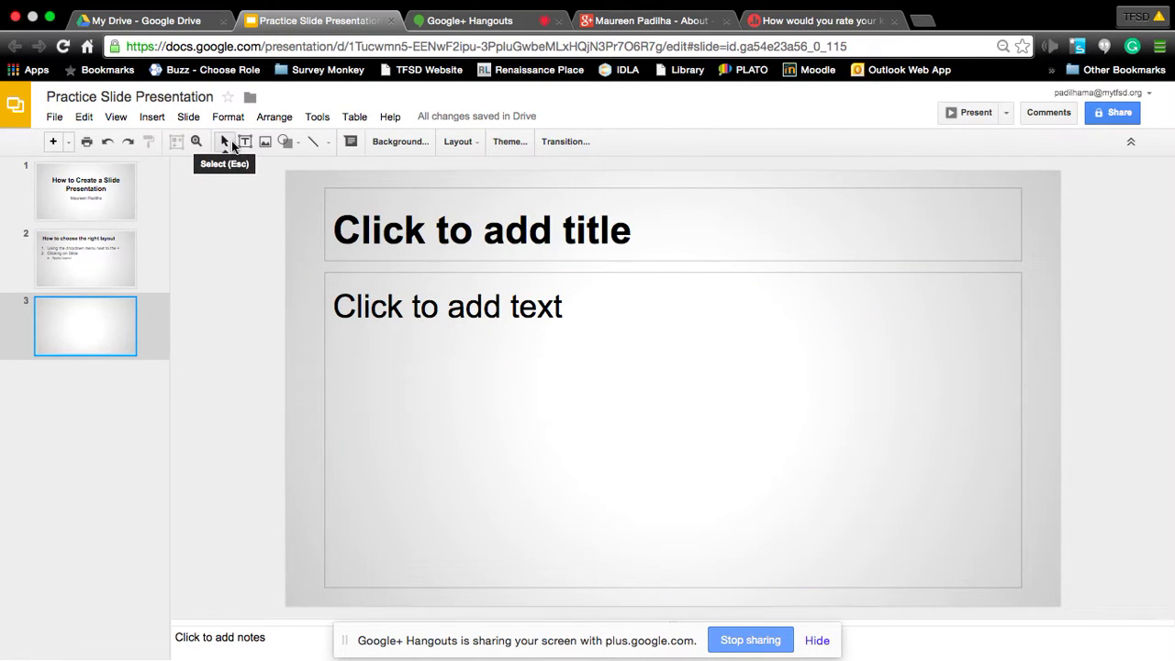
{"action": "left_click", "coordinate": [416, 218]}
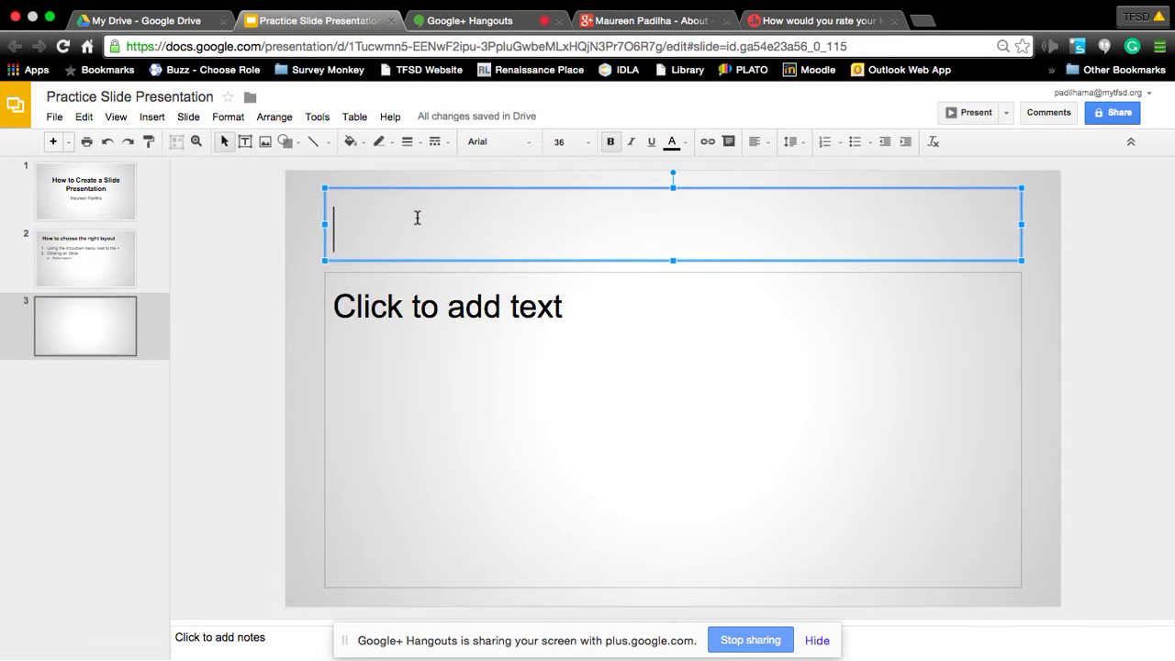
{"action": "type", "text": "Add Pic"}
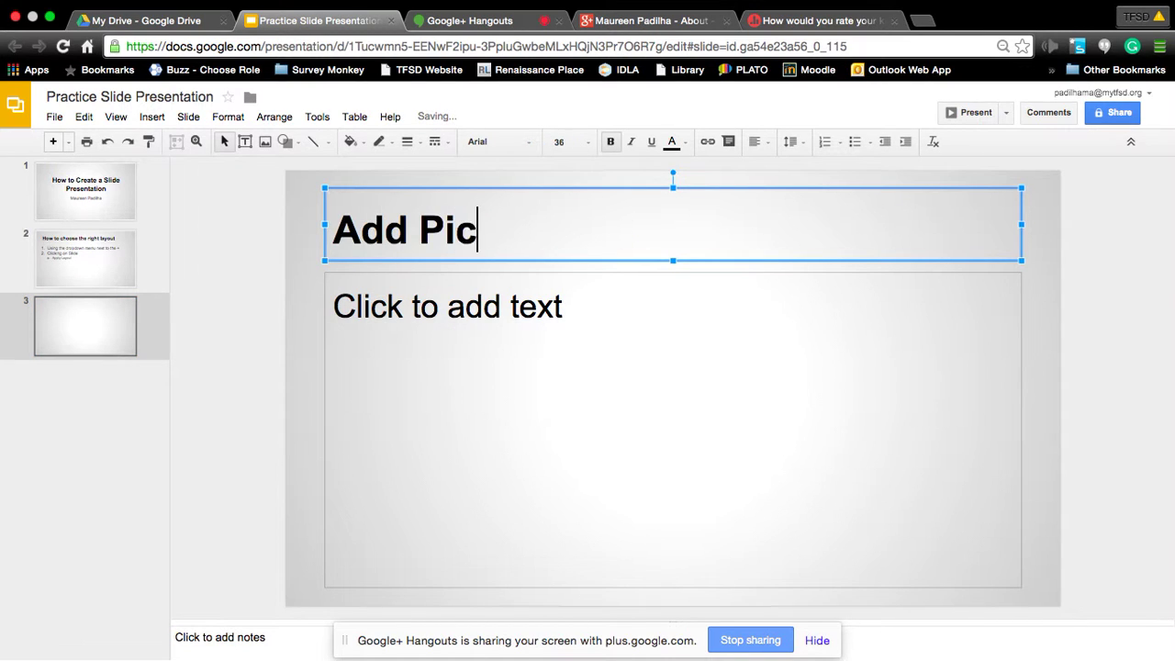
{"action": "type", "text": "tures"}
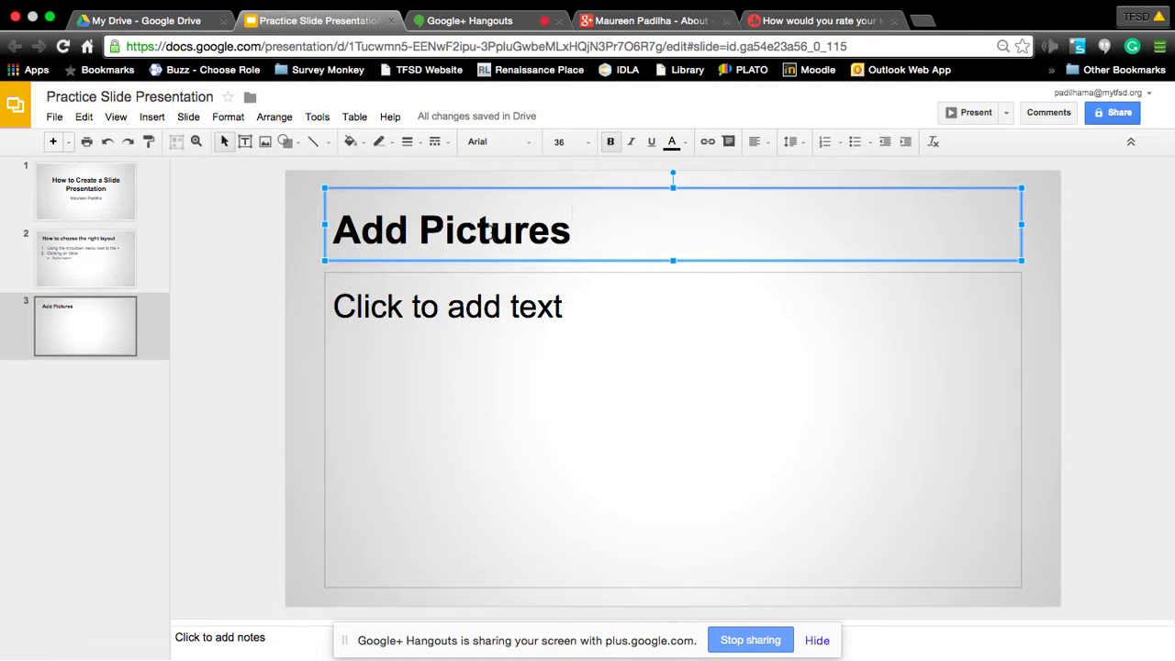
Begin the body with numbered step '1. Click on the “Image” icon'.
{"action": "left_click", "coordinate": [487, 317]}
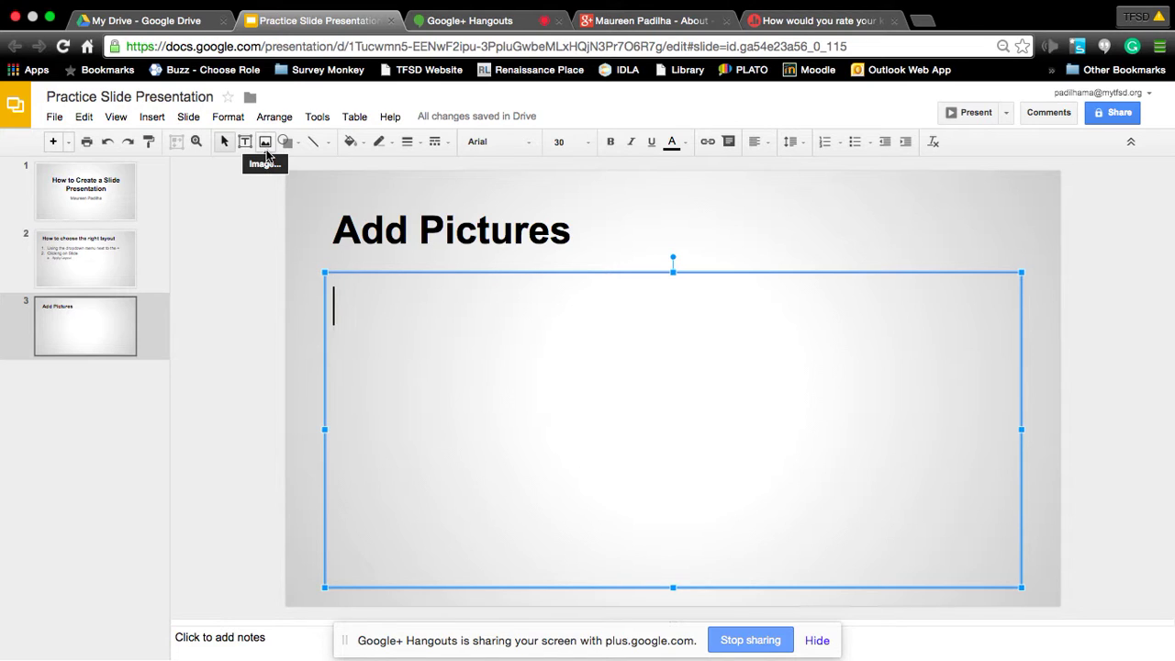
{"action": "type", "text": "1. Clis"}
{"action": "key", "text": "BackSpace"}
{"action": "type", "text": "ck on the "}
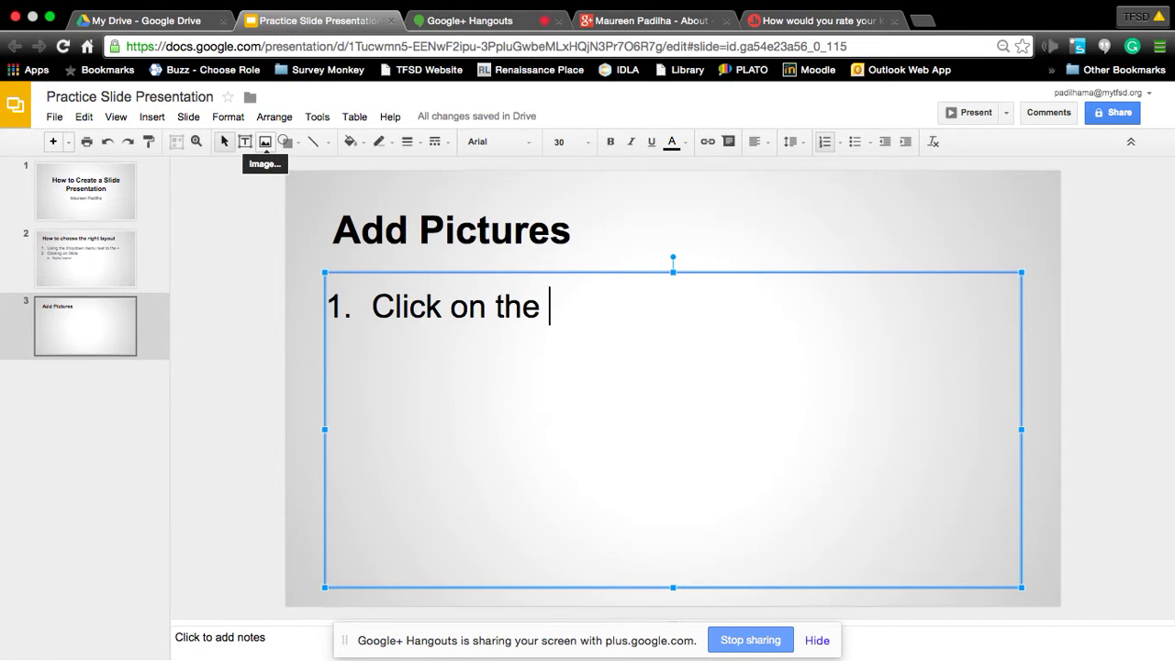
{"action": "type", "text": "“Image"}
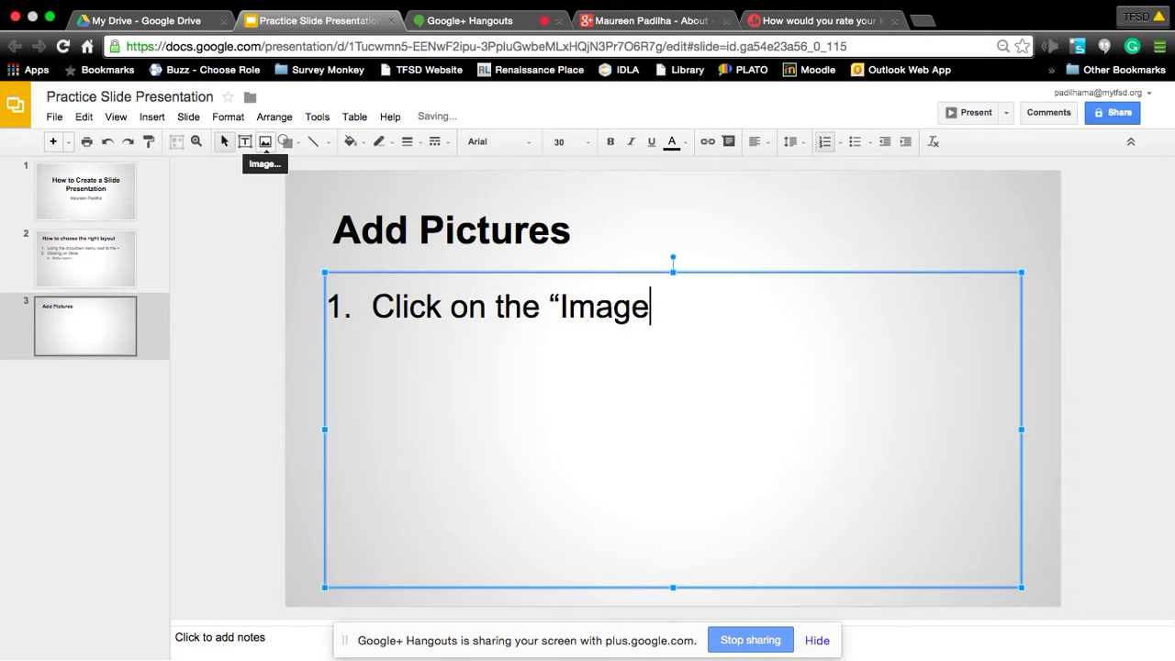
{"action": "type", "text": "” icon"}
Search the Insert image dialog for cats and pick the tabby face close-up.
{"action": "left_click", "coordinate": [265, 150]}
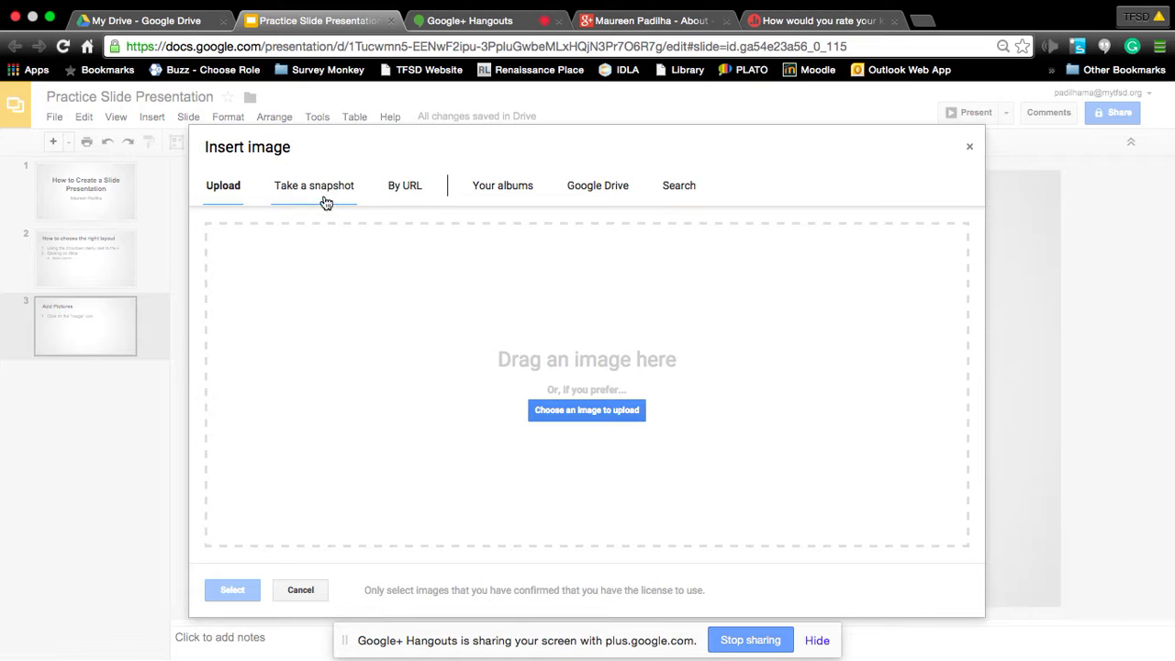
{"action": "left_click", "coordinate": [689, 191]}
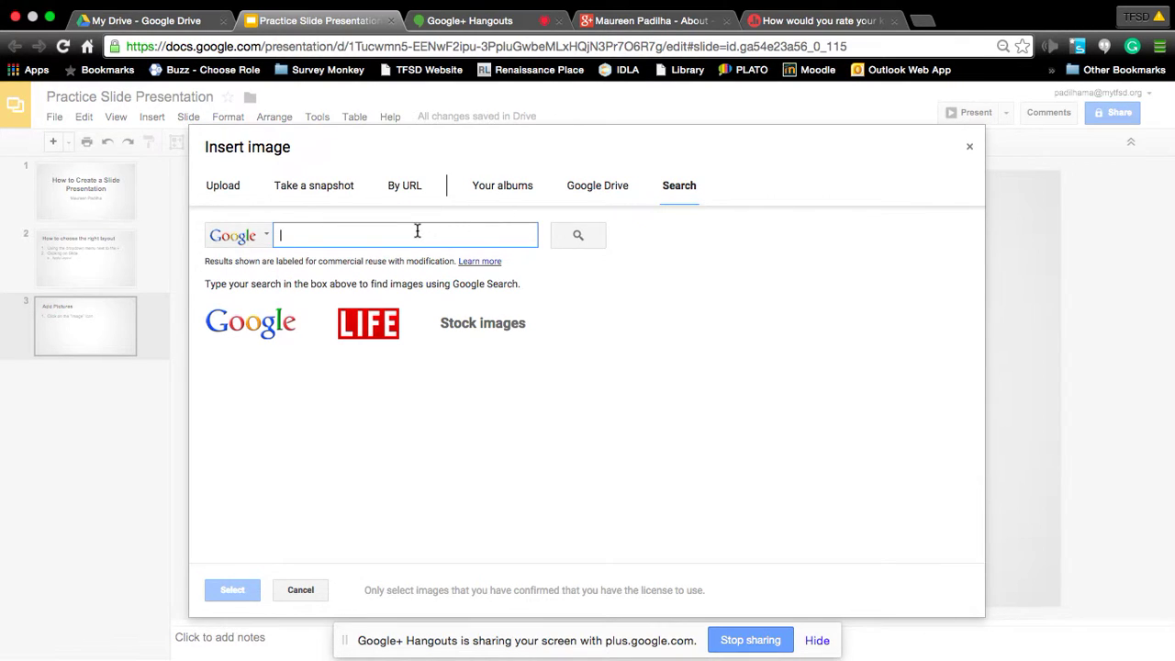
{"action": "type", "text": "cats"}
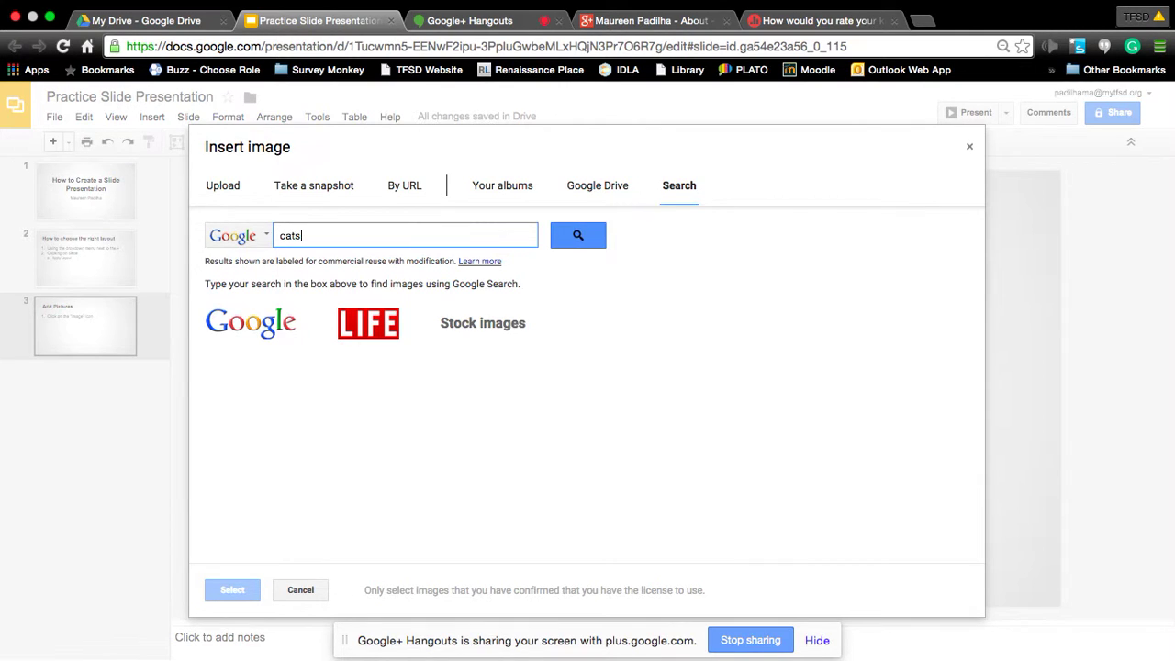
{"action": "key", "text": "Return"}
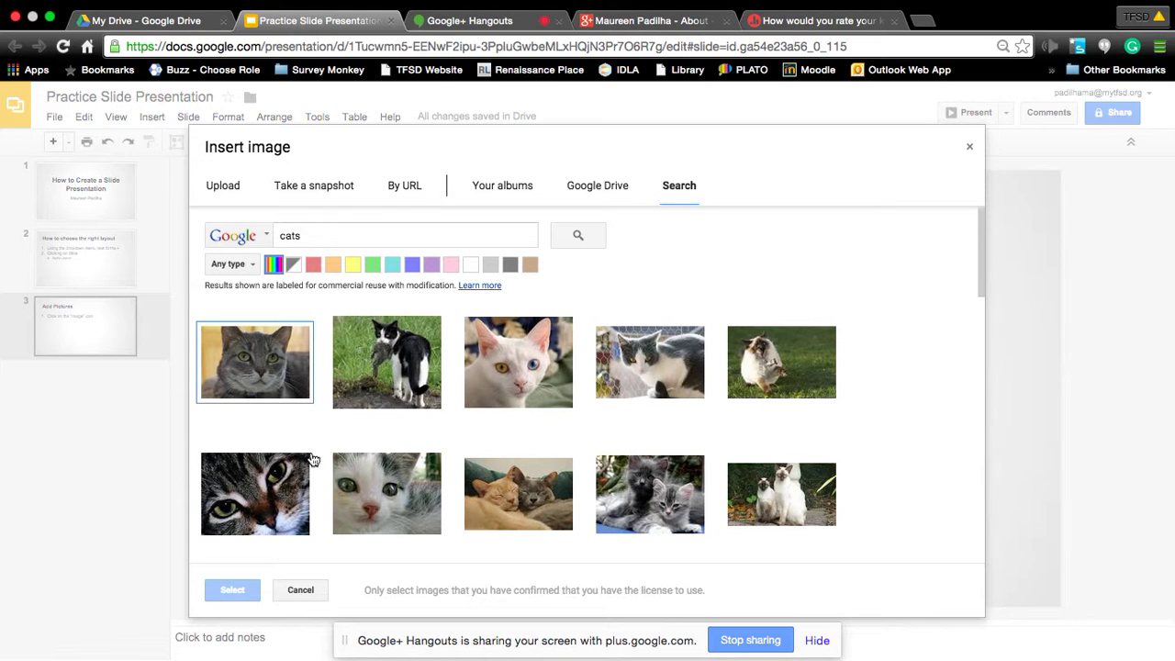
{"action": "left_click", "coordinate": [243, 499]}
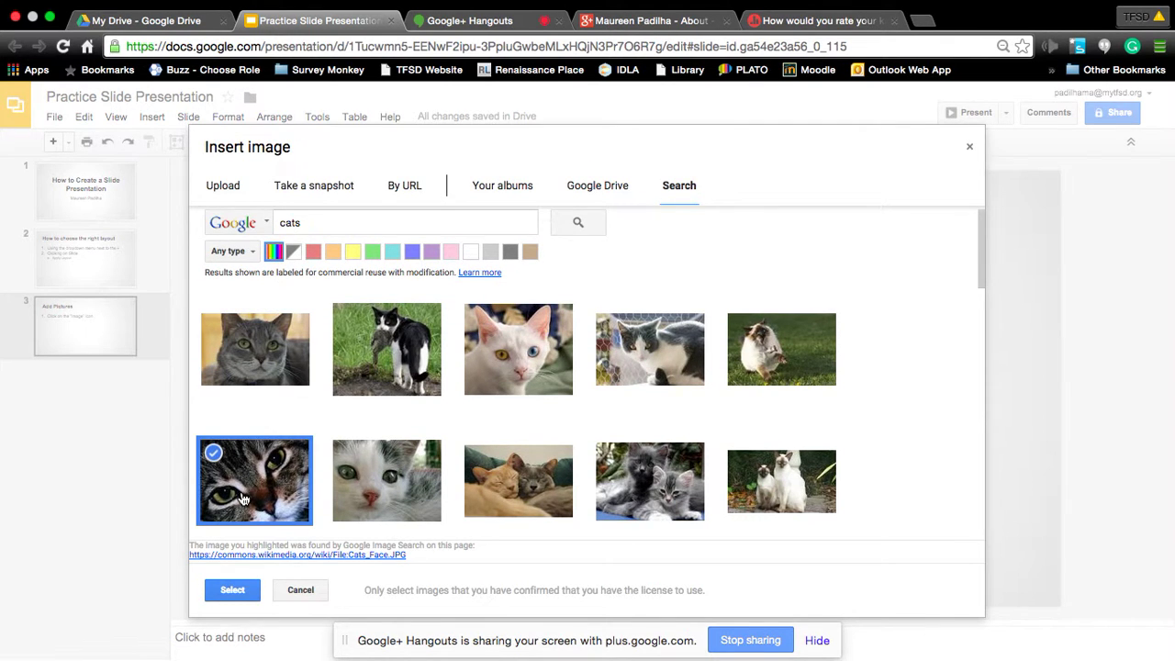
{"action": "scroll", "coordinate": [243, 498], "scroll_direction": "down", "scroll_amount": 2}
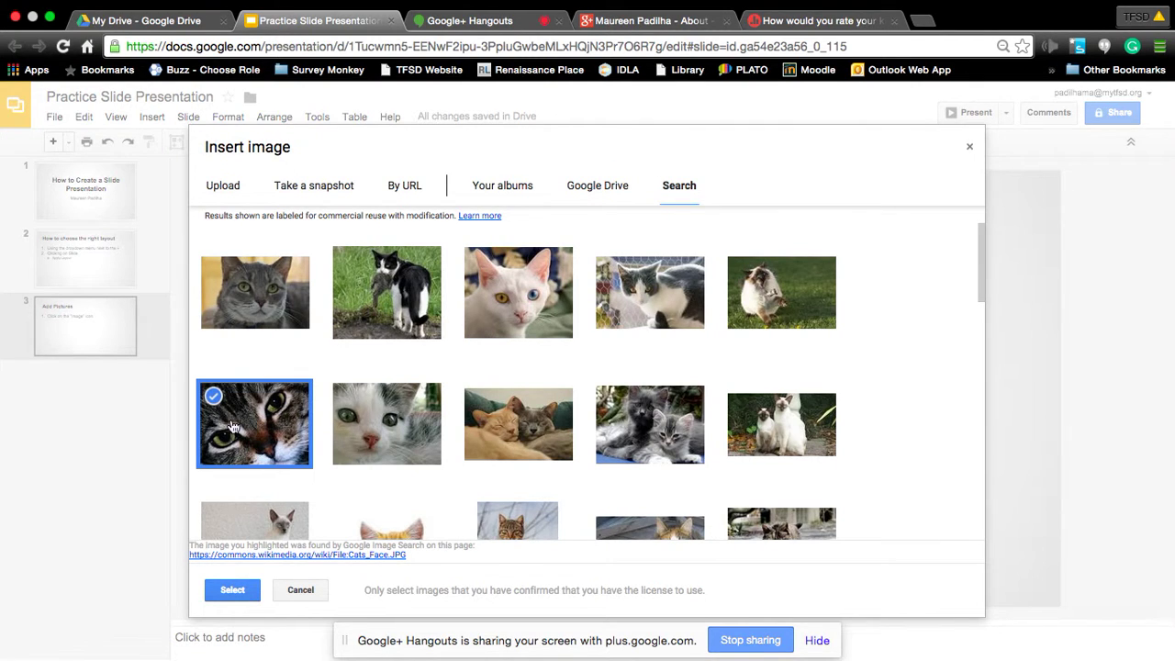
Insert the tabby photo and shrink it into the slide's lower right, undoing an accidental stretch.
{"action": "left_click", "coordinate": [241, 593]}
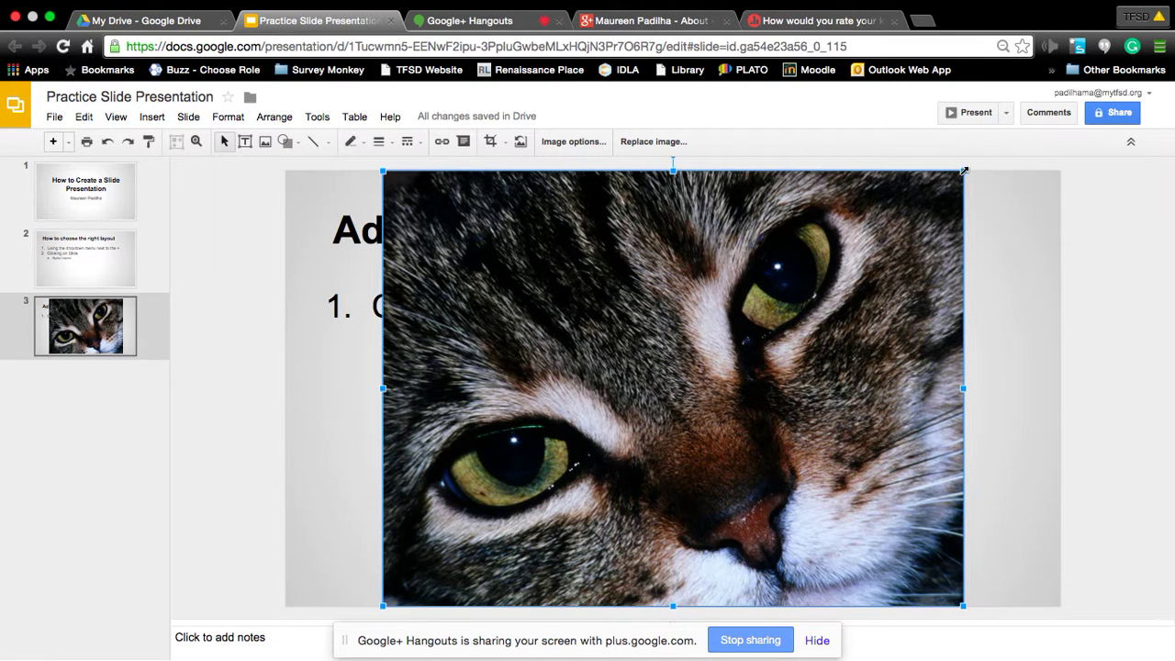
{"action": "left_click_drag", "start_coordinate": [964, 169], "coordinate": [813, 283]}
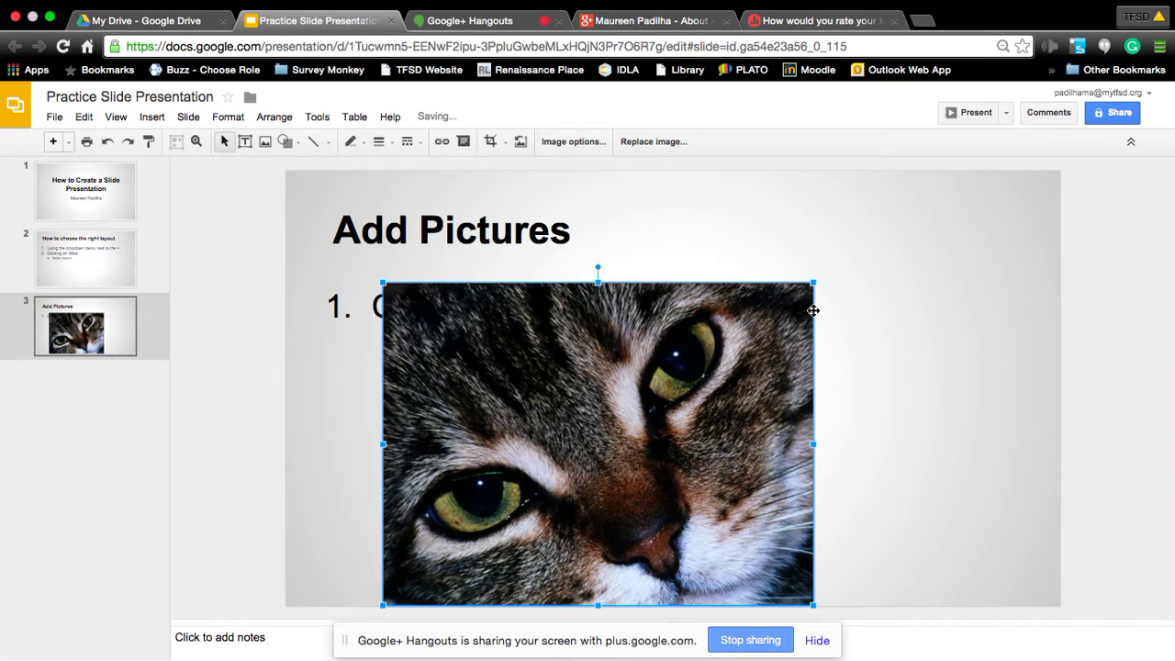
{"action": "left_click_drag", "start_coordinate": [646, 393], "coordinate": [892, 367]}
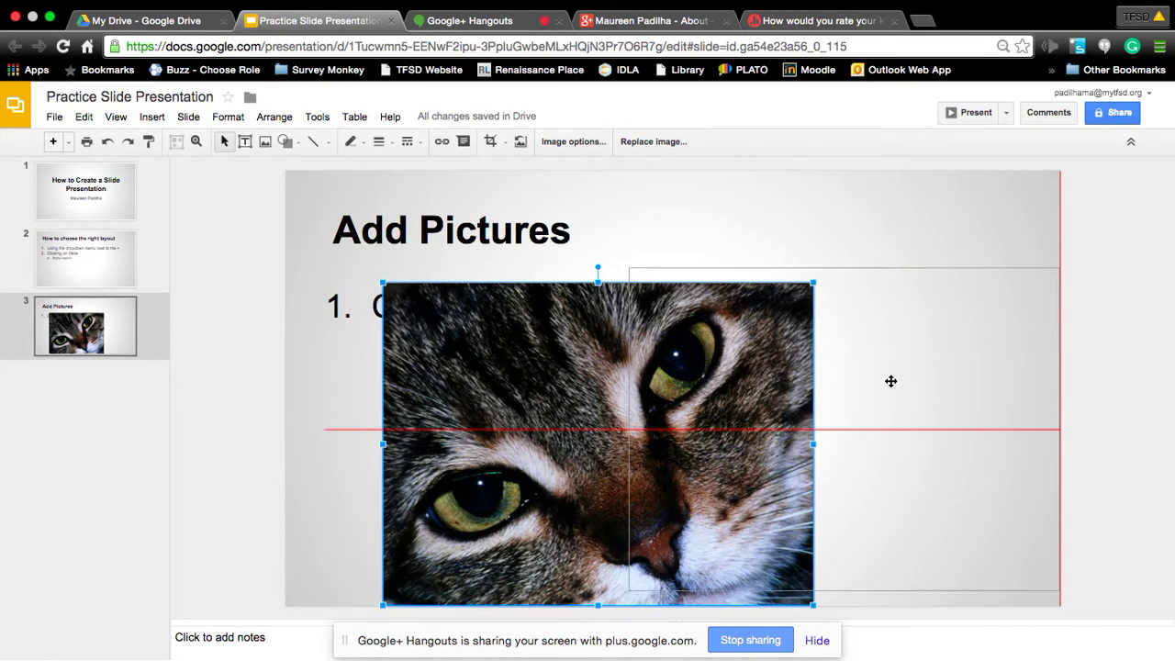
{"action": "left_click_drag", "start_coordinate": [890, 383], "coordinate": [890, 386]}
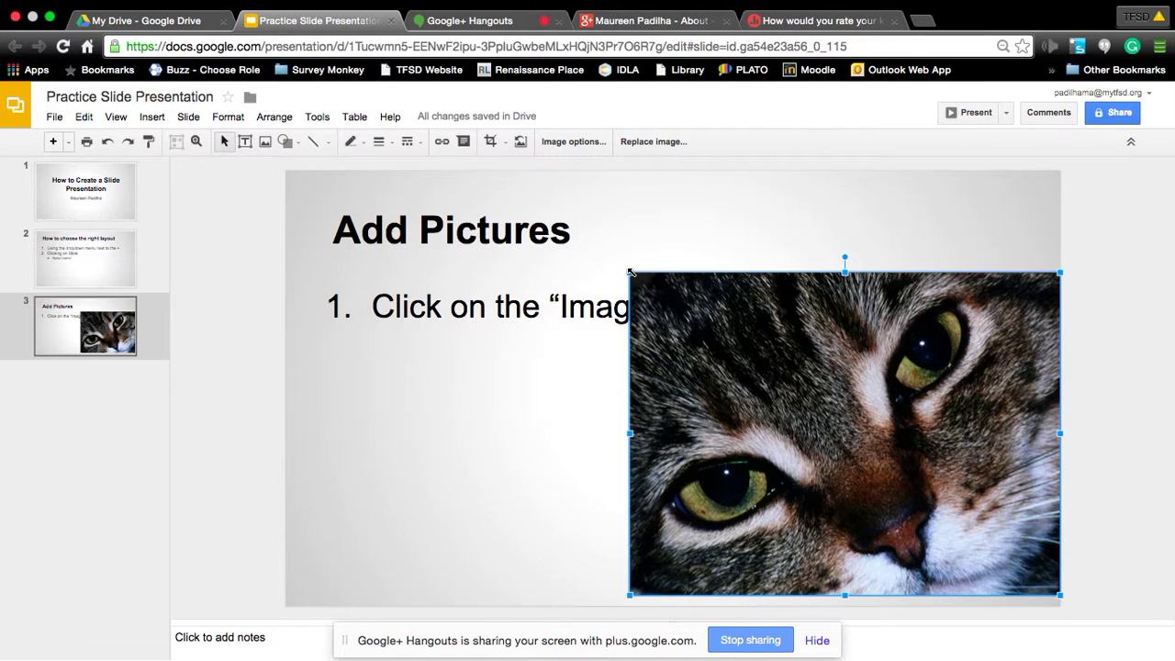
{"action": "left_click_drag", "start_coordinate": [630, 271], "coordinate": [721, 340]}
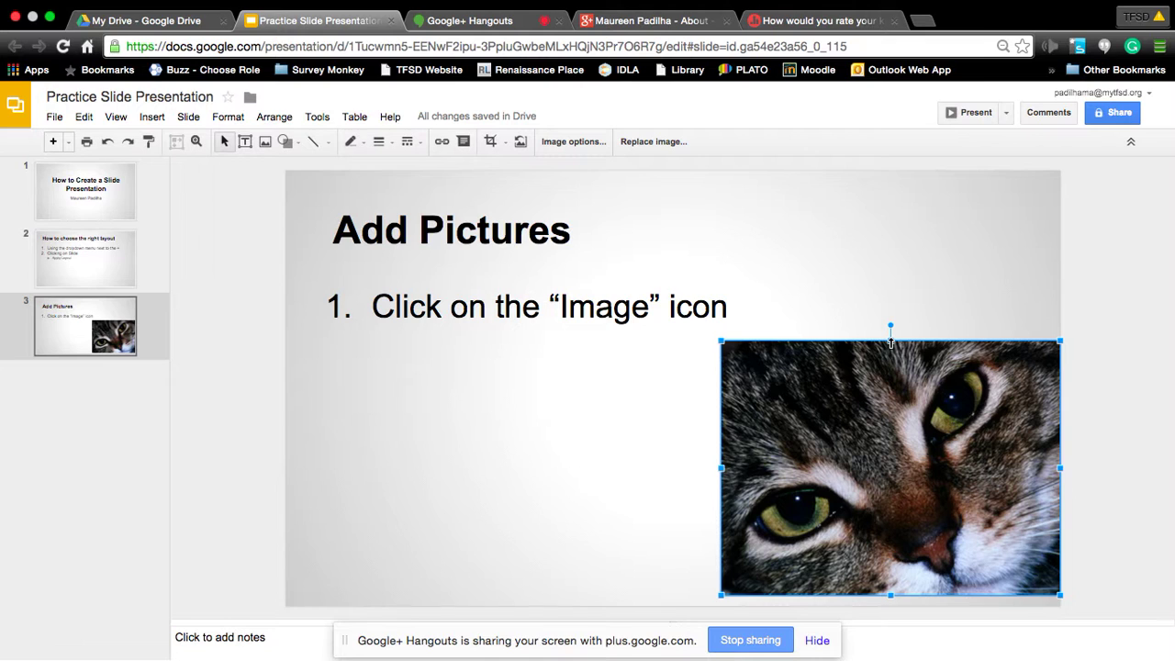
{"action": "left_click_drag", "start_coordinate": [890, 341], "coordinate": [887, 201]}
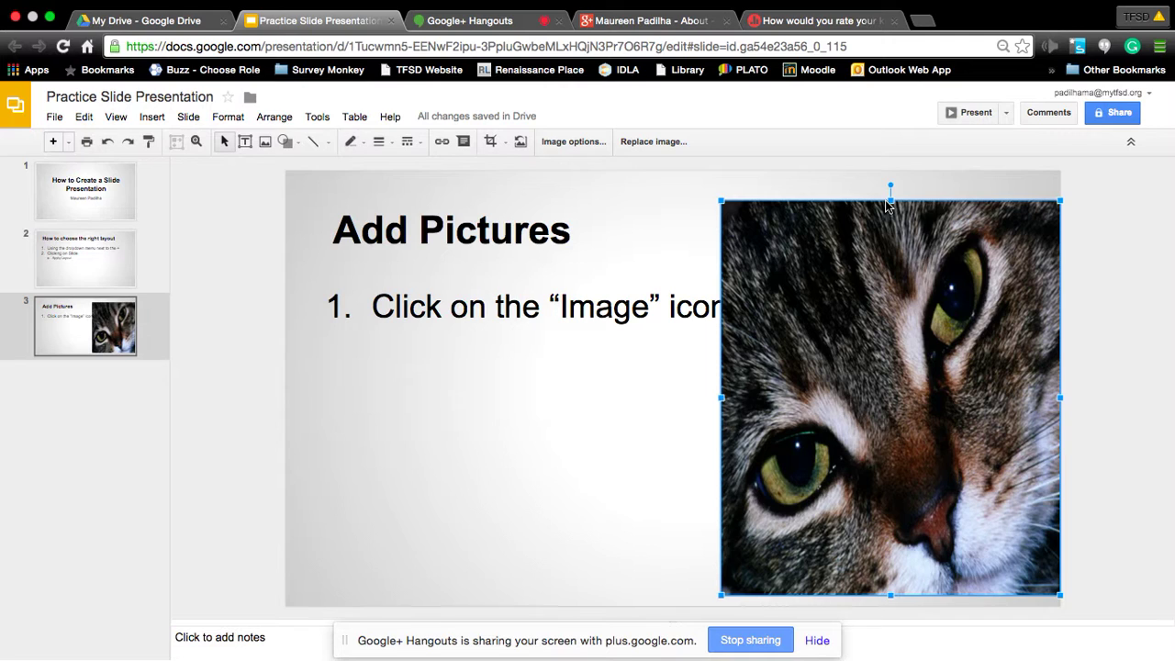
{"action": "key", "text": "ctrl+z"}
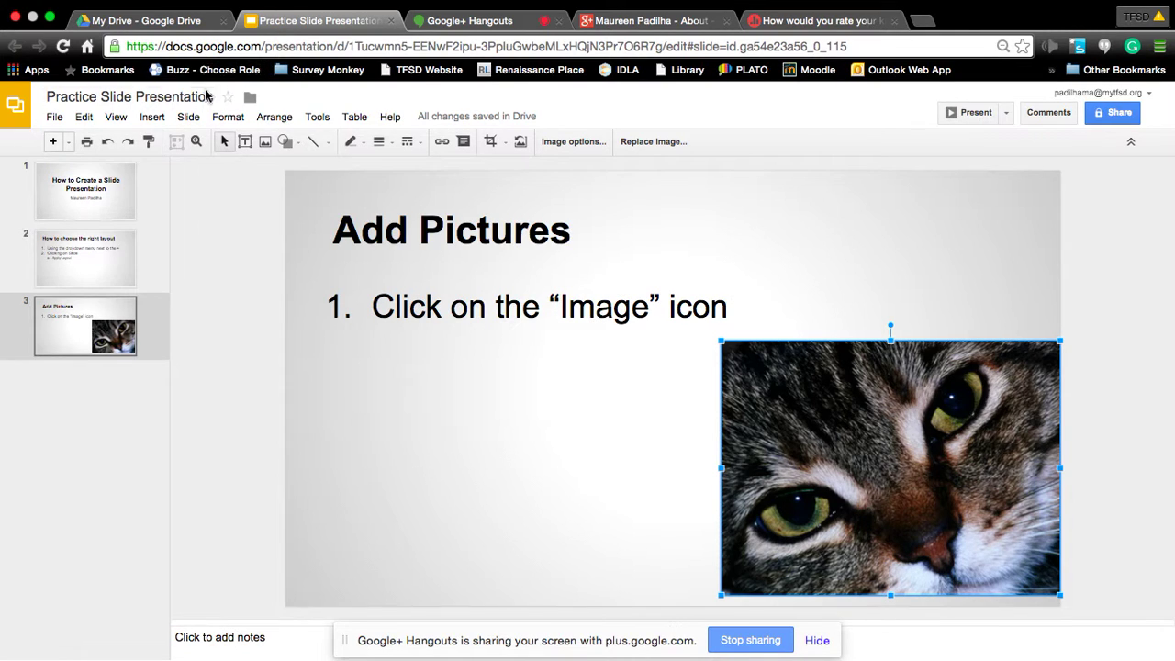
Add numbered step 2 reading 'Click on the word' below step 1.
{"action": "left_click", "coordinate": [152, 123]}
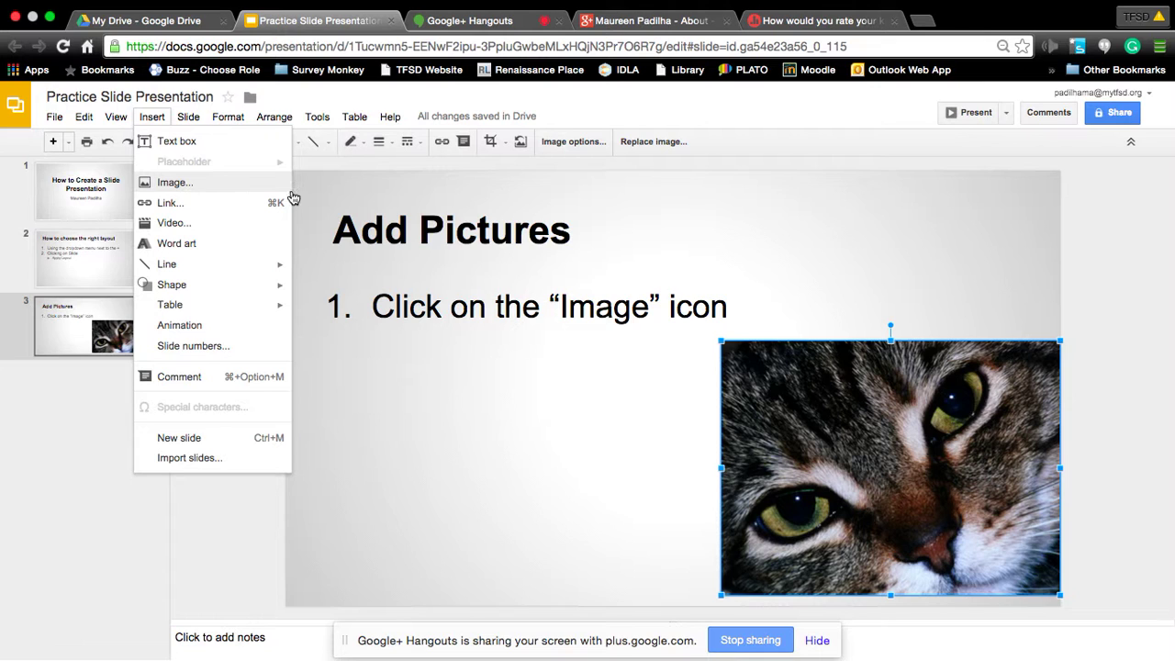
{"action": "left_click", "coordinate": [741, 312]}
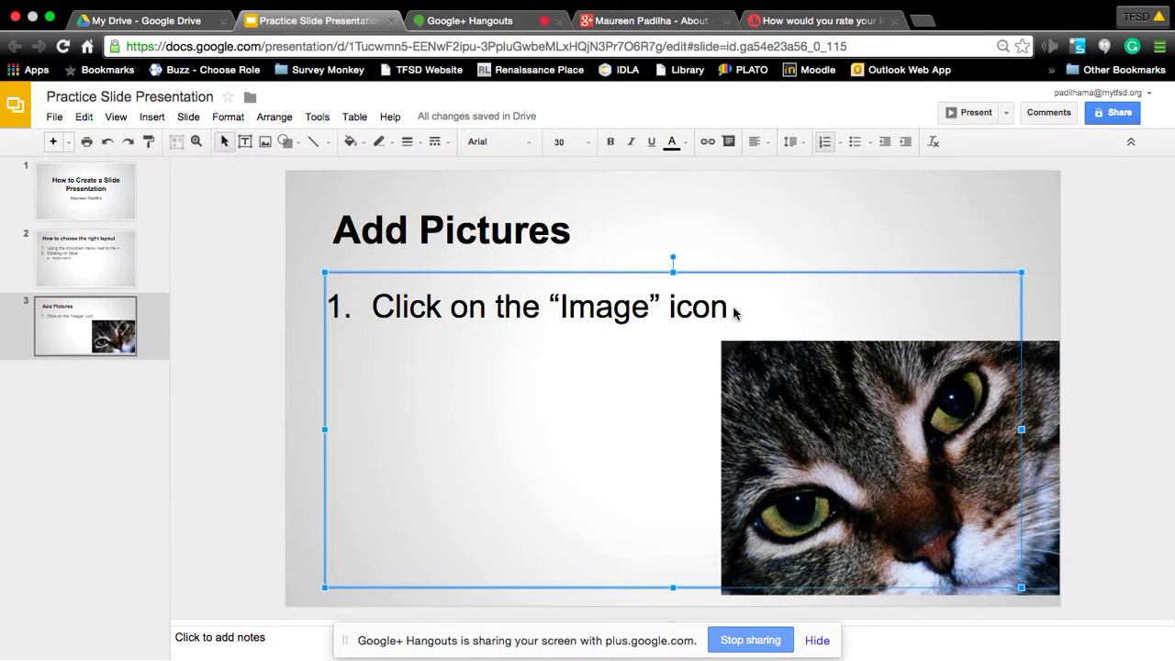
{"action": "left_click", "coordinate": [739, 308]}
{"action": "key", "text": "Return"}
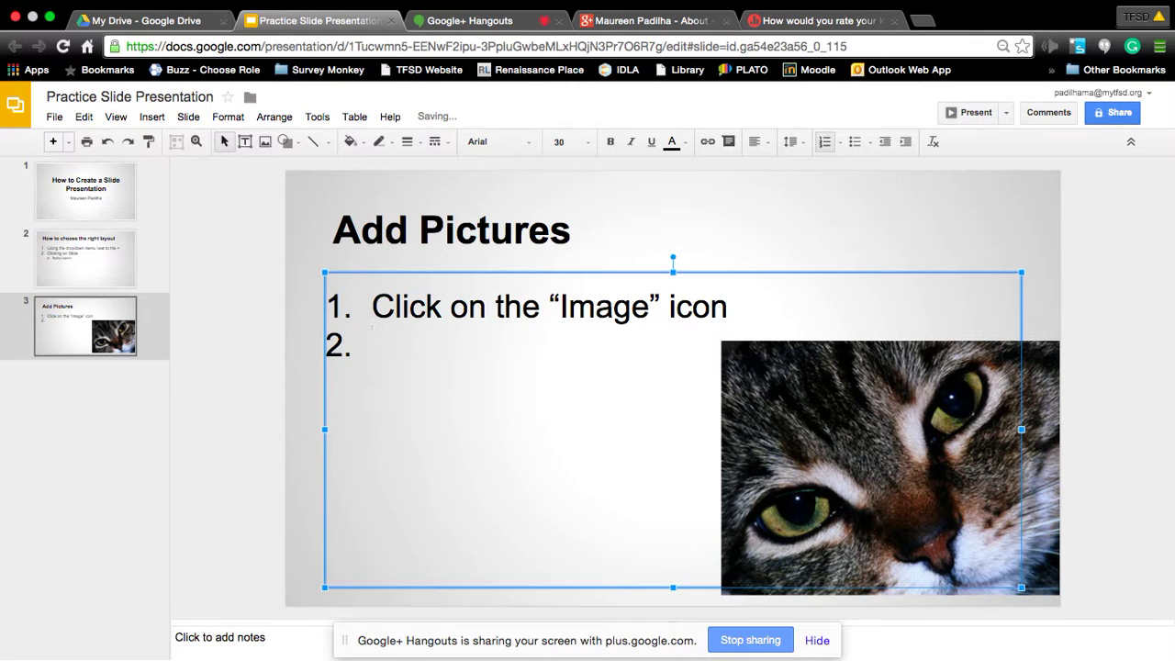
{"action": "type", "text": "Click on the "}
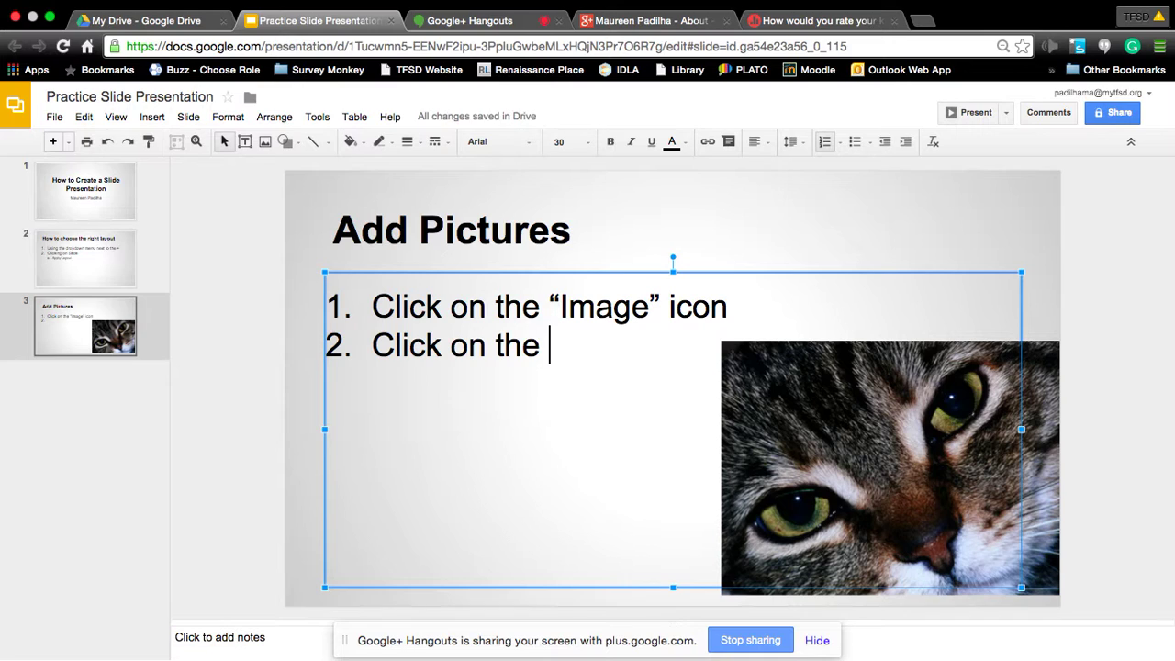
{"action": "type", "text": "word"}
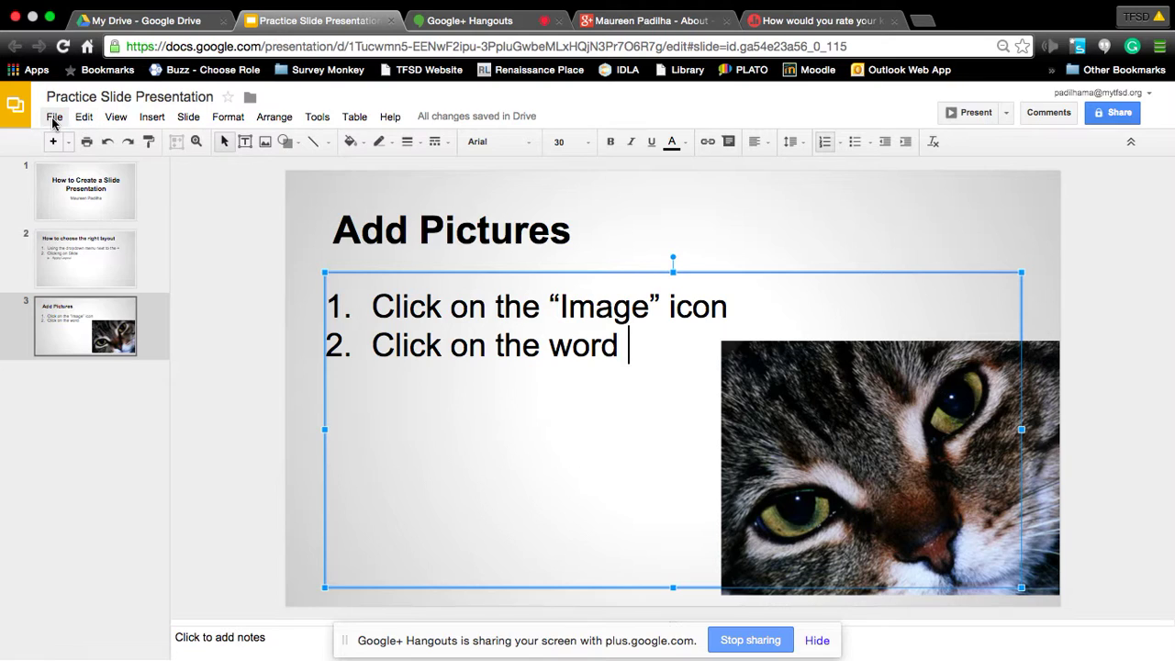
Check the wording of the Insert menu options.
{"action": "left_click", "coordinate": [152, 120]}
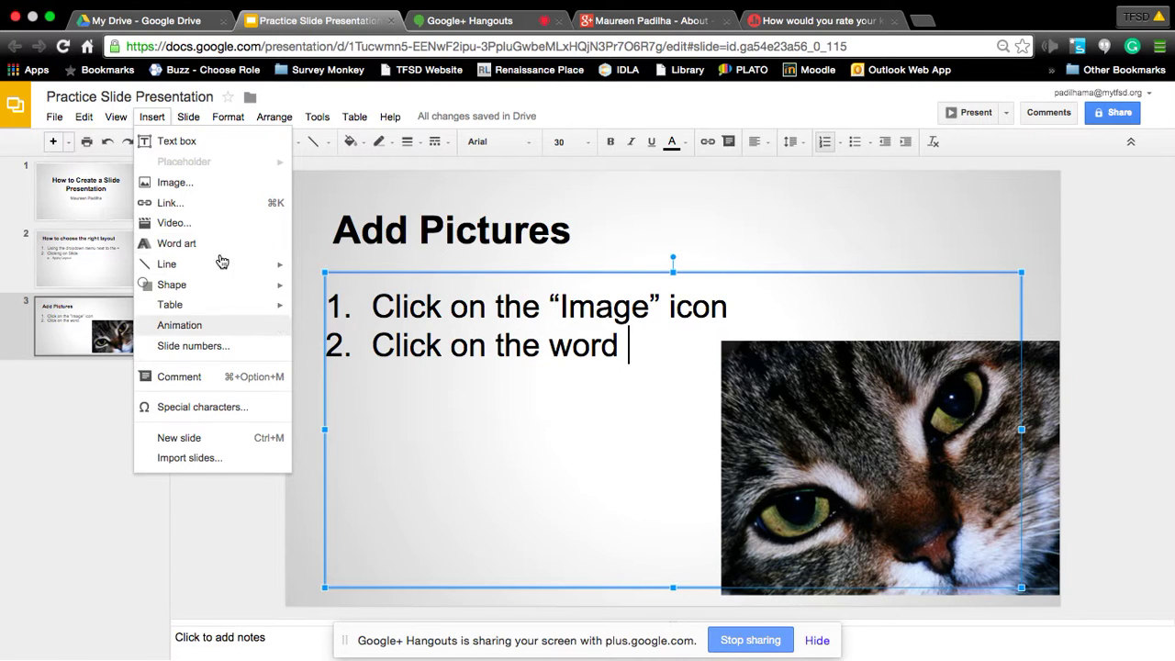
{"action": "mouse_move", "coordinate": [189, 117]}
{"action": "mouse_move", "coordinate": [152, 118]}
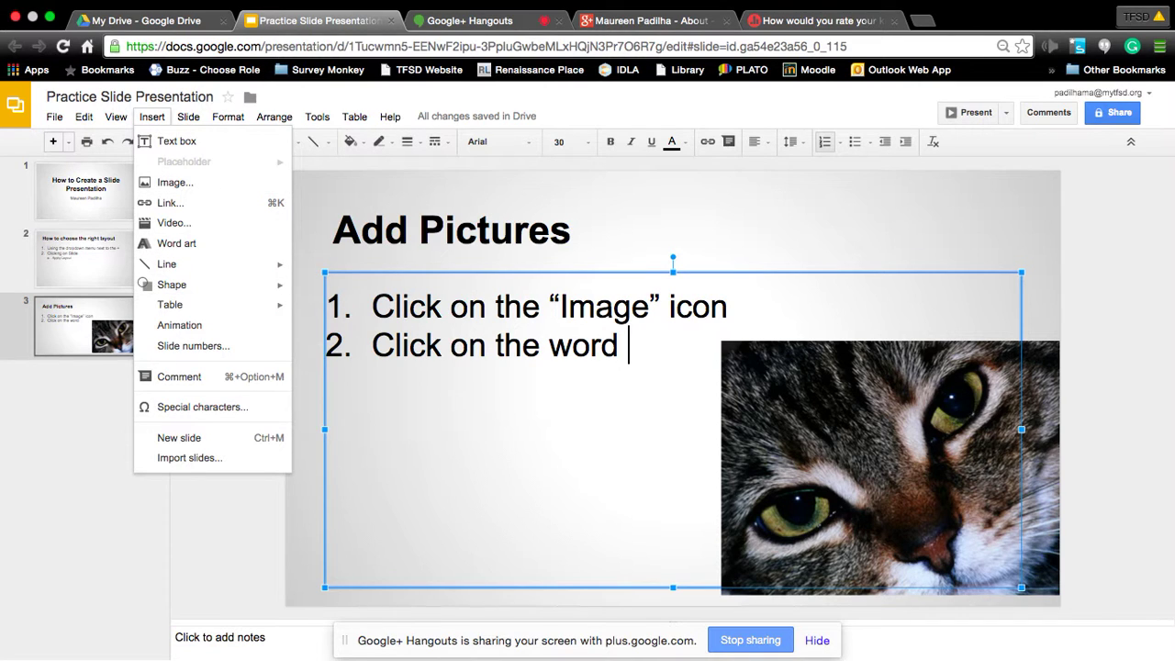
Finish step 2 with “Insert”, add sub-item 'Image - drop down menu', and append ' (Image)' to the title.
{"action": "left_click", "coordinate": [641, 348]}
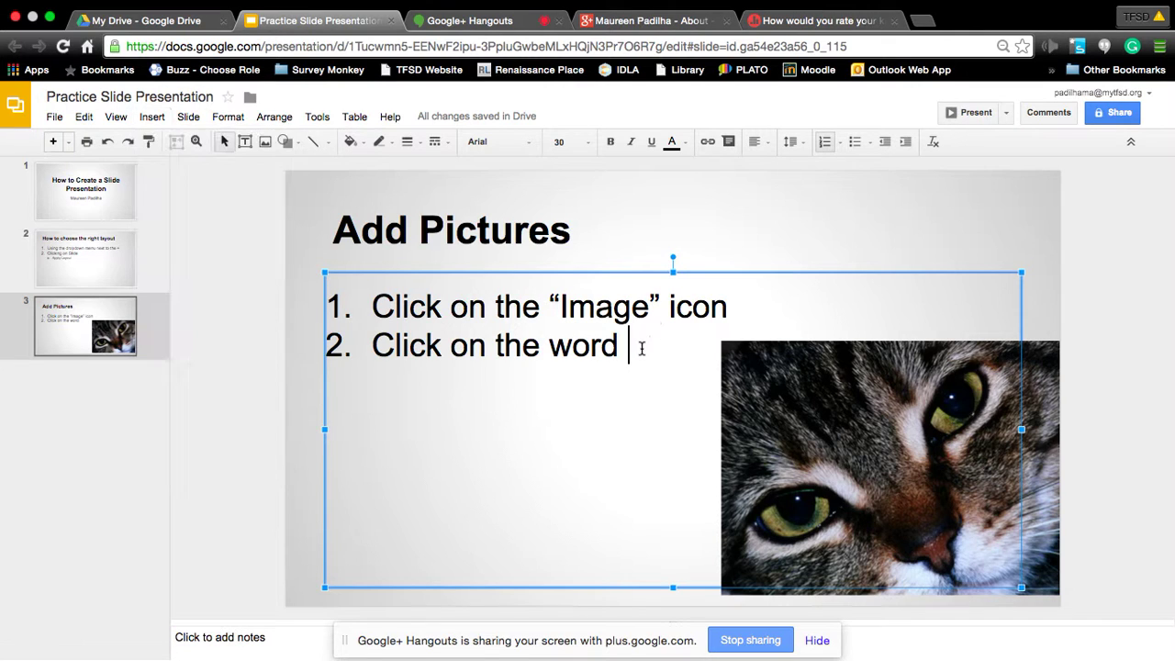
{"action": "type", "text": "“In"}
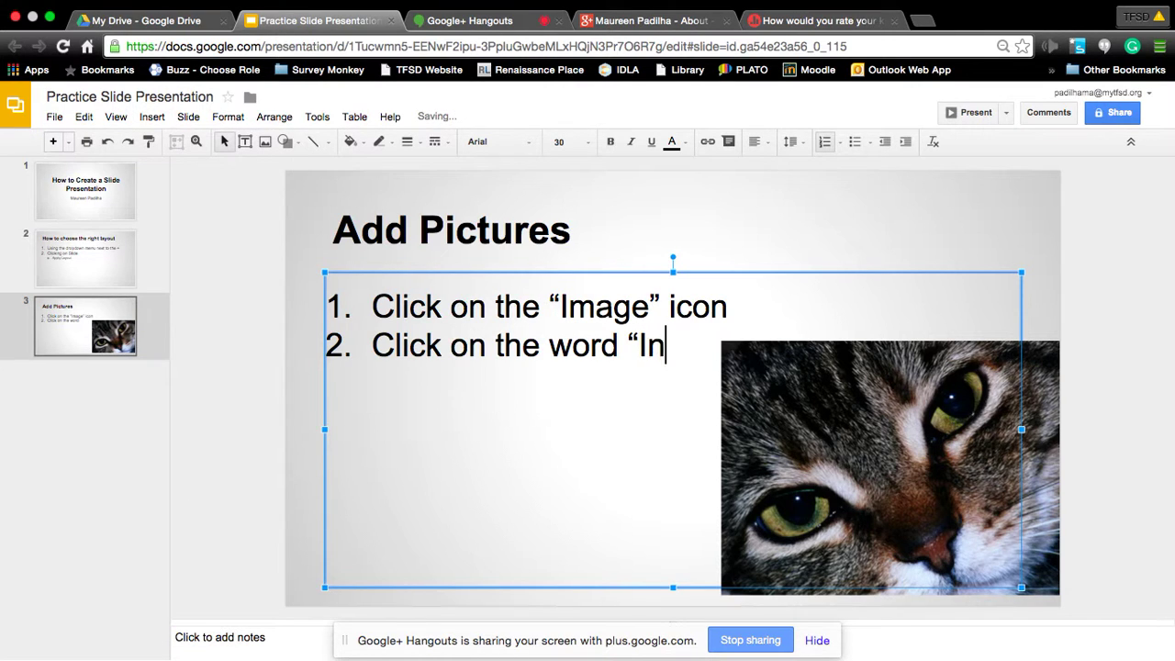
{"action": "type", "text": "sert”"}
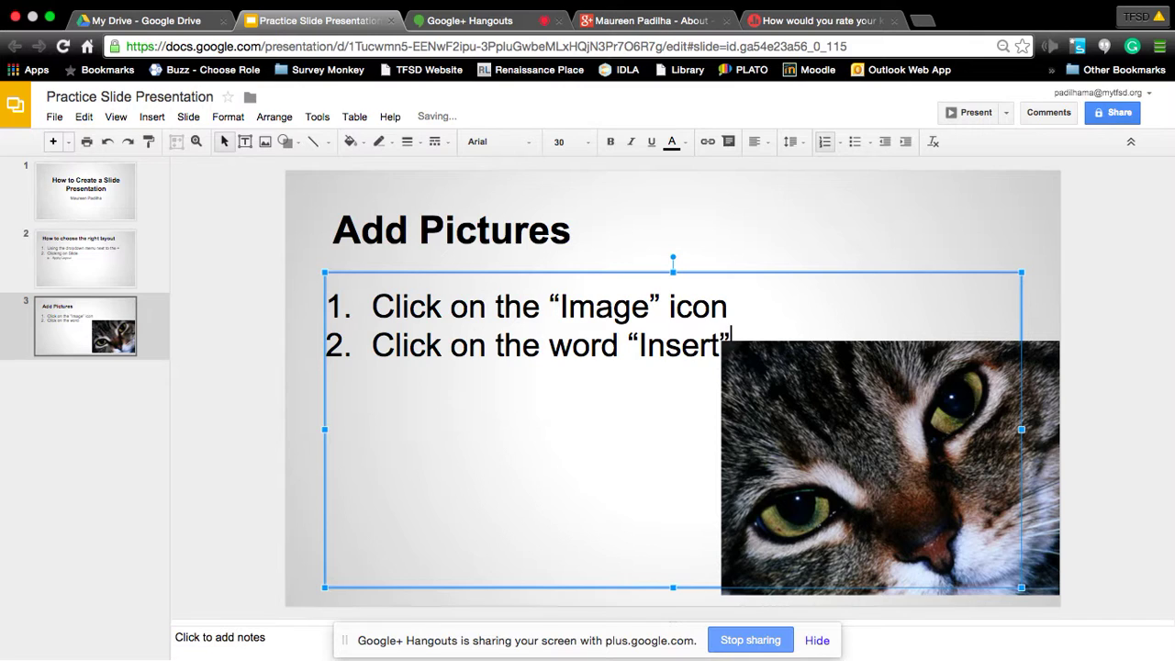
{"action": "key", "text": "Return"}
{"action": "key", "text": "Tab"}
{"action": "type", "text": "Ima"}
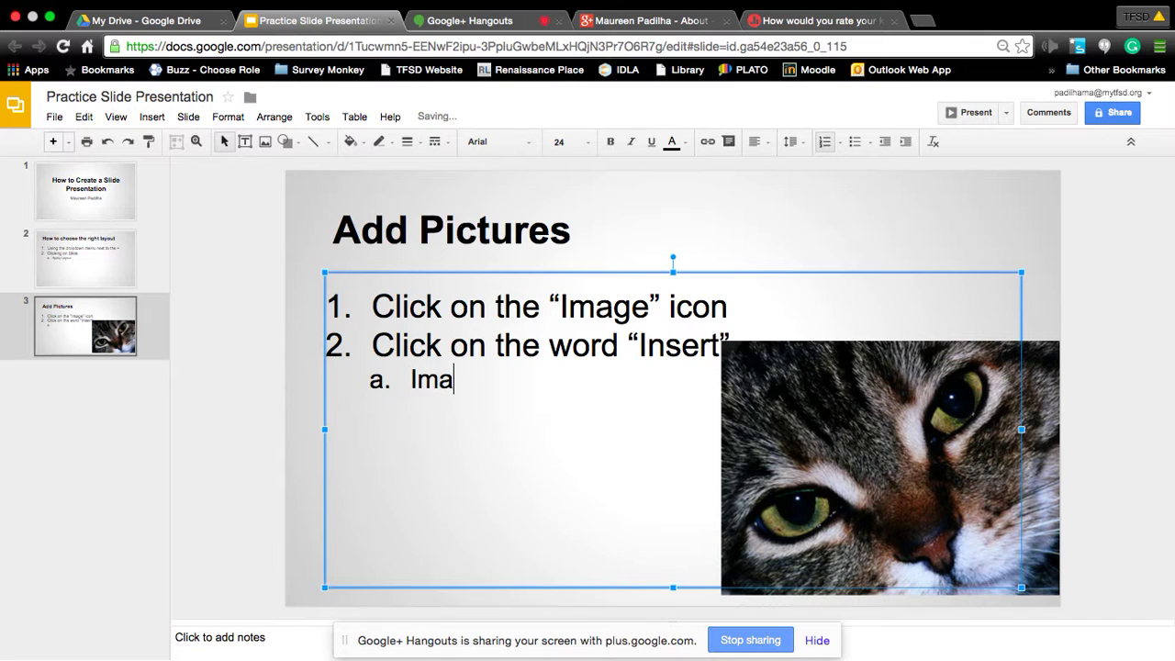
{"action": "type", "text": "ge - drop down "}
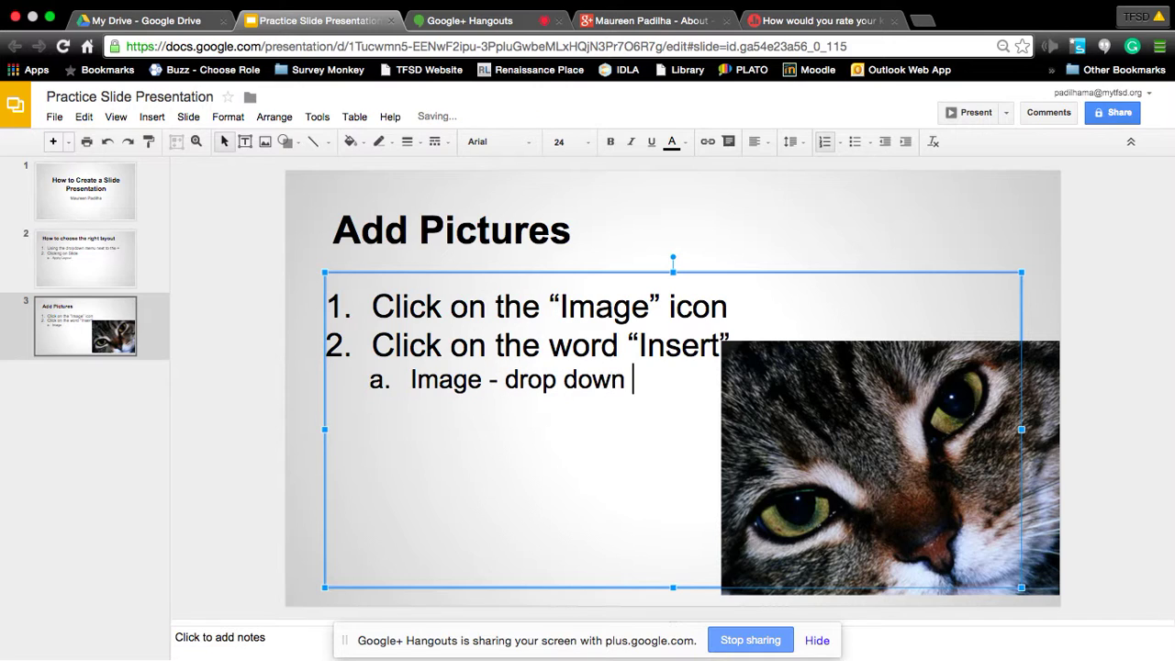
{"action": "type", "text": "menu"}
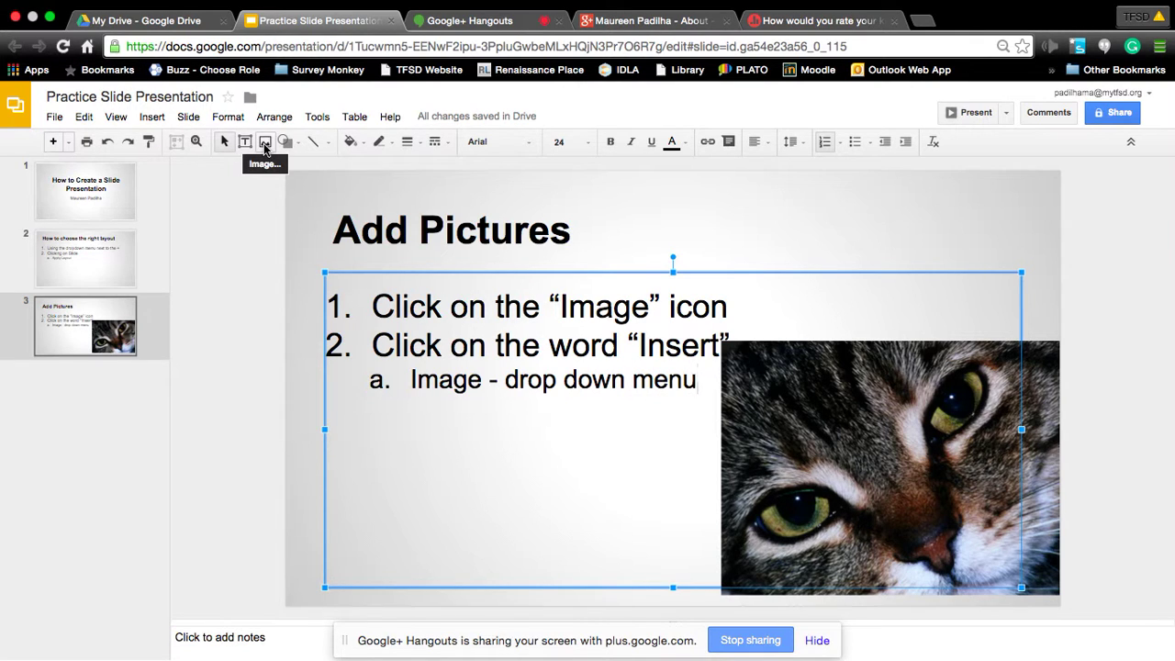
{"action": "left_click", "coordinate": [571, 233]}
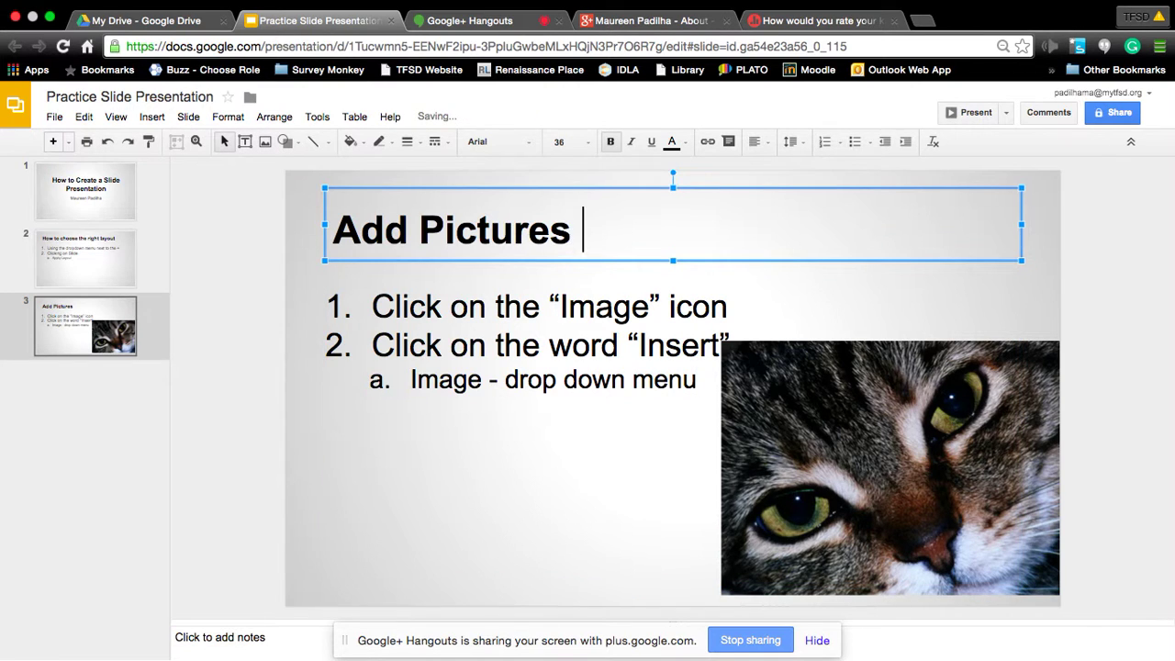
{"action": "type", "text": "(Imag"}
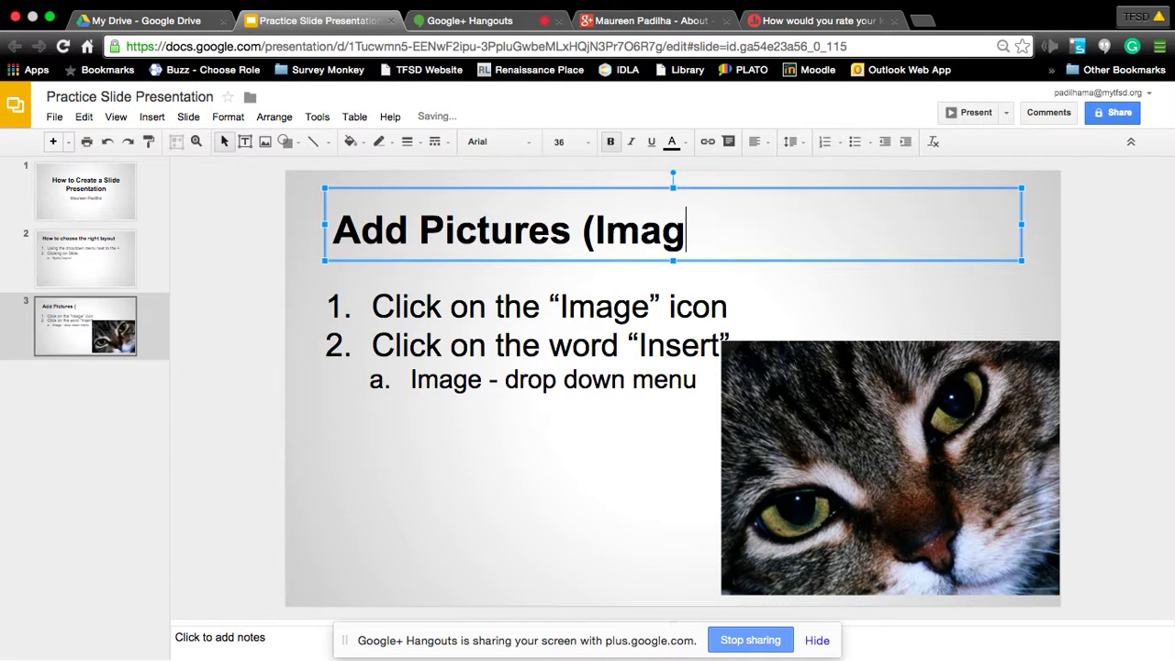
{"action": "type", "text": "e)"}
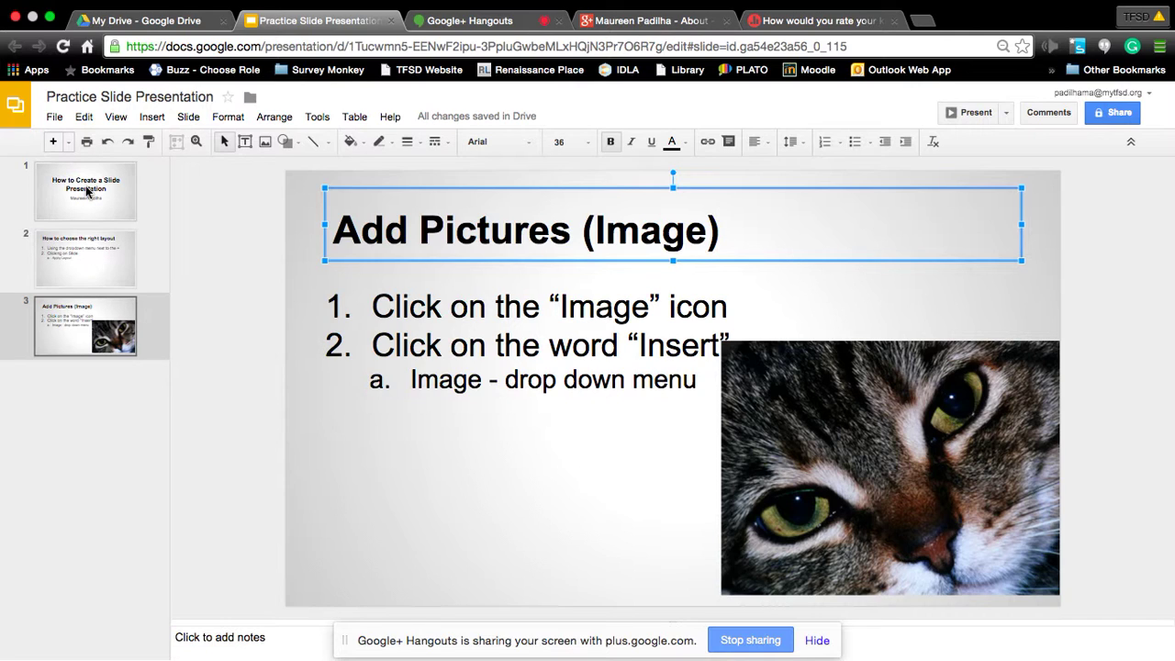
Review the title and layout slides, then return to the Add Pictures (Image) slide.
{"action": "left_click", "coordinate": [86, 190]}
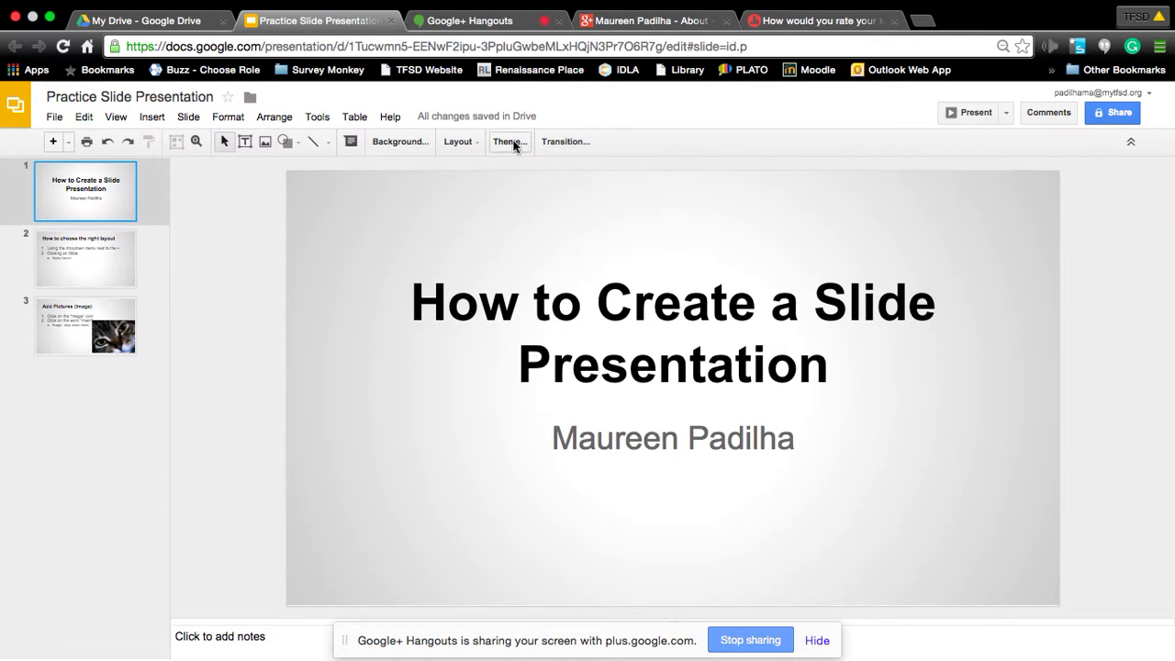
{"action": "left_click", "coordinate": [43, 257]}
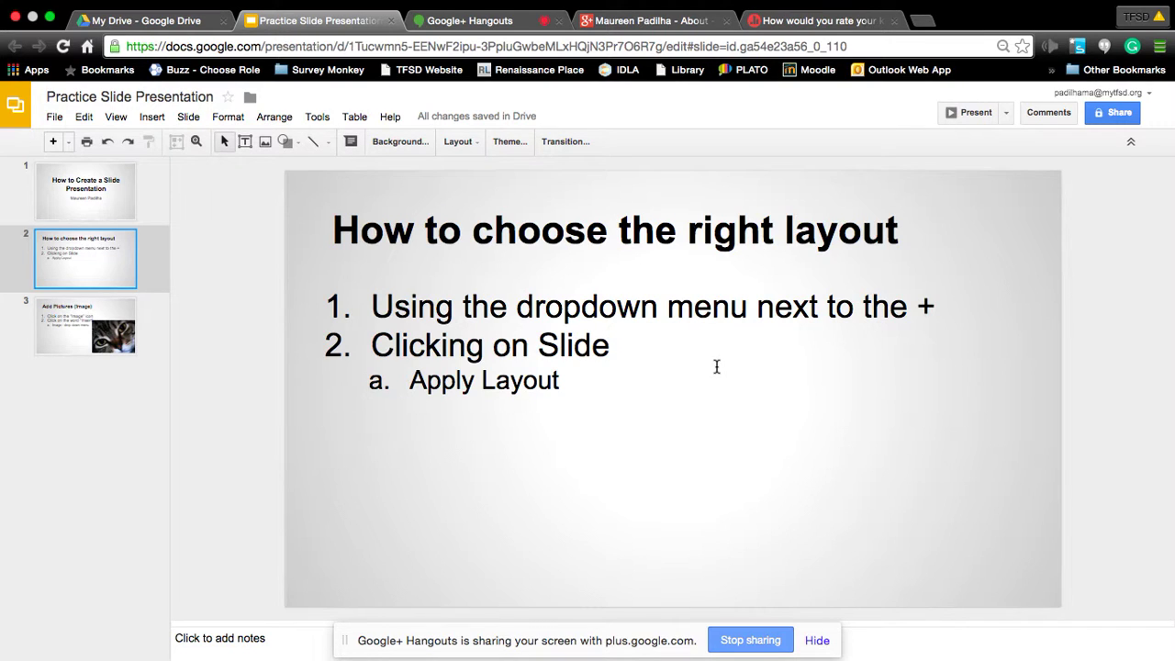
{"action": "left_click", "coordinate": [85, 324]}
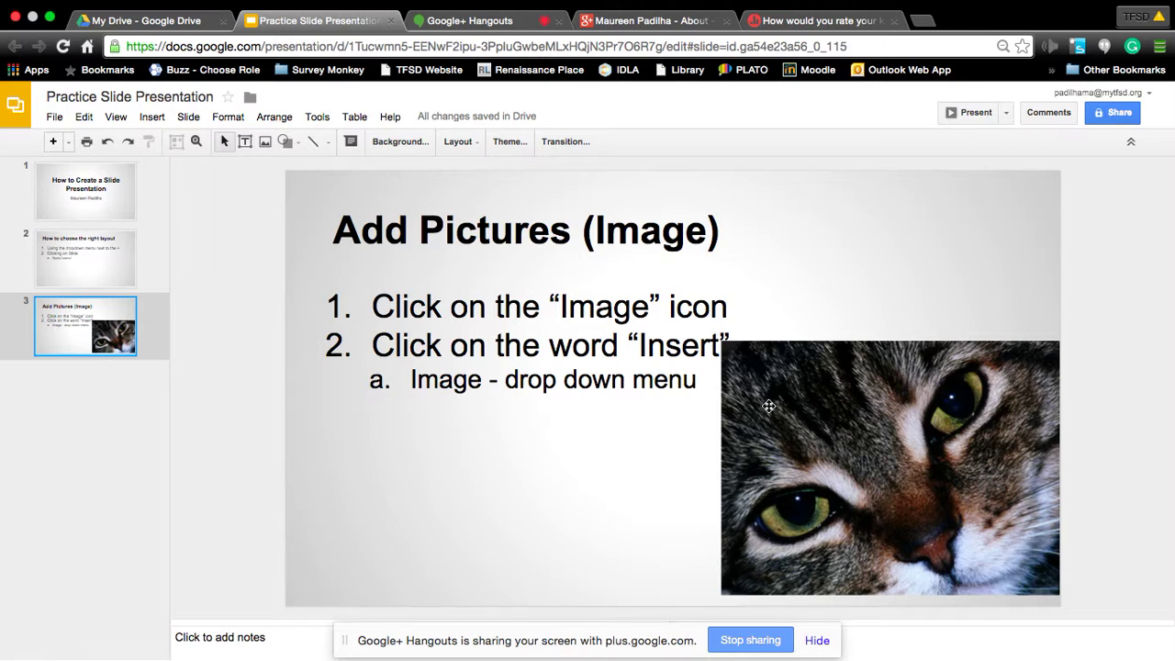
Shrink the cat photo from its top-left corner so it clears the numbered steps.
{"action": "left_click", "coordinate": [727, 350]}
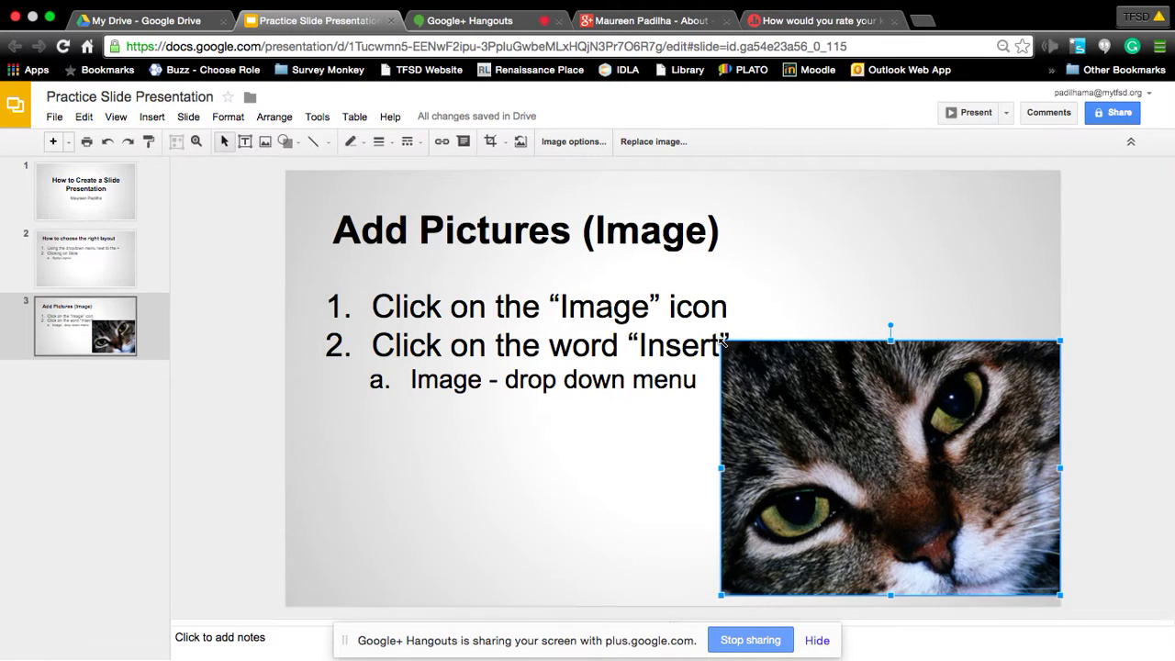
{"action": "left_click_drag", "start_coordinate": [722, 342], "coordinate": [762, 372]}
{"action": "left_click", "coordinate": [560, 480]}
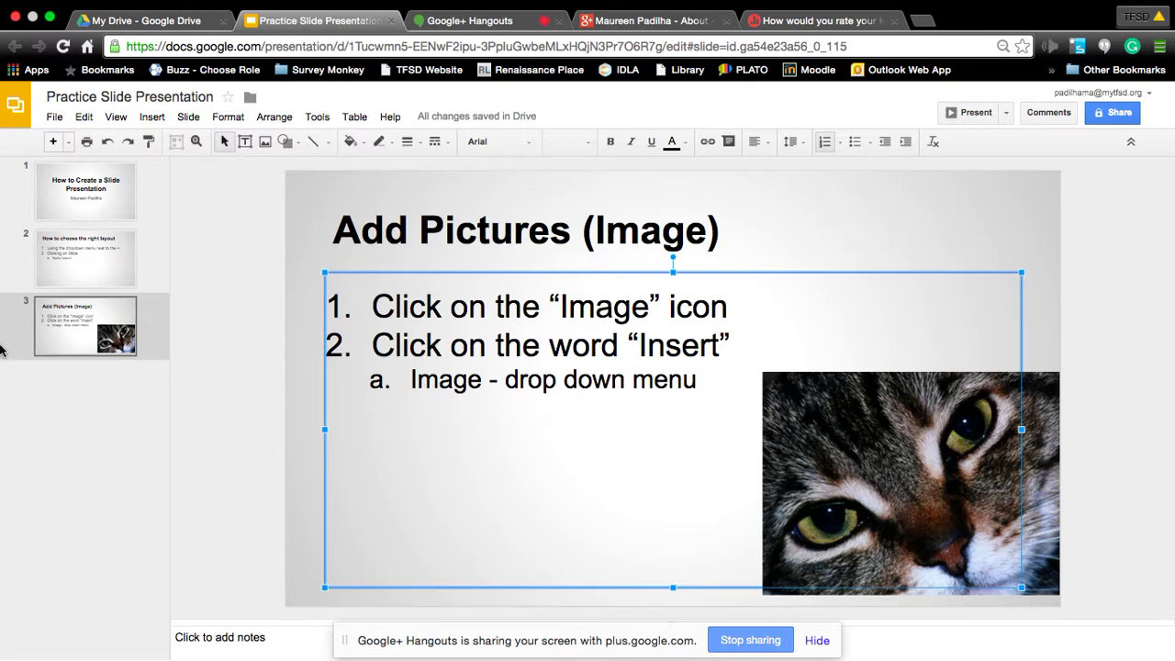
{"action": "left_click", "coordinate": [81, 335]}
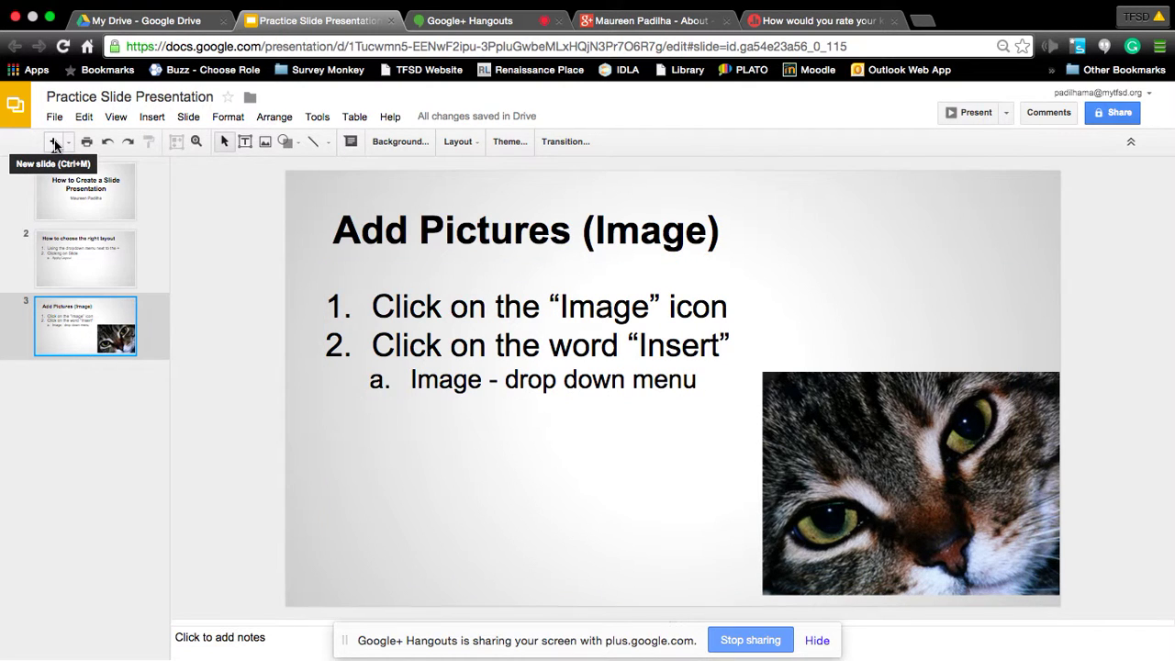
Add a new fourth slide titled 'Any Questions?' and place the cursor in its body.
{"action": "left_click", "coordinate": [54, 139]}
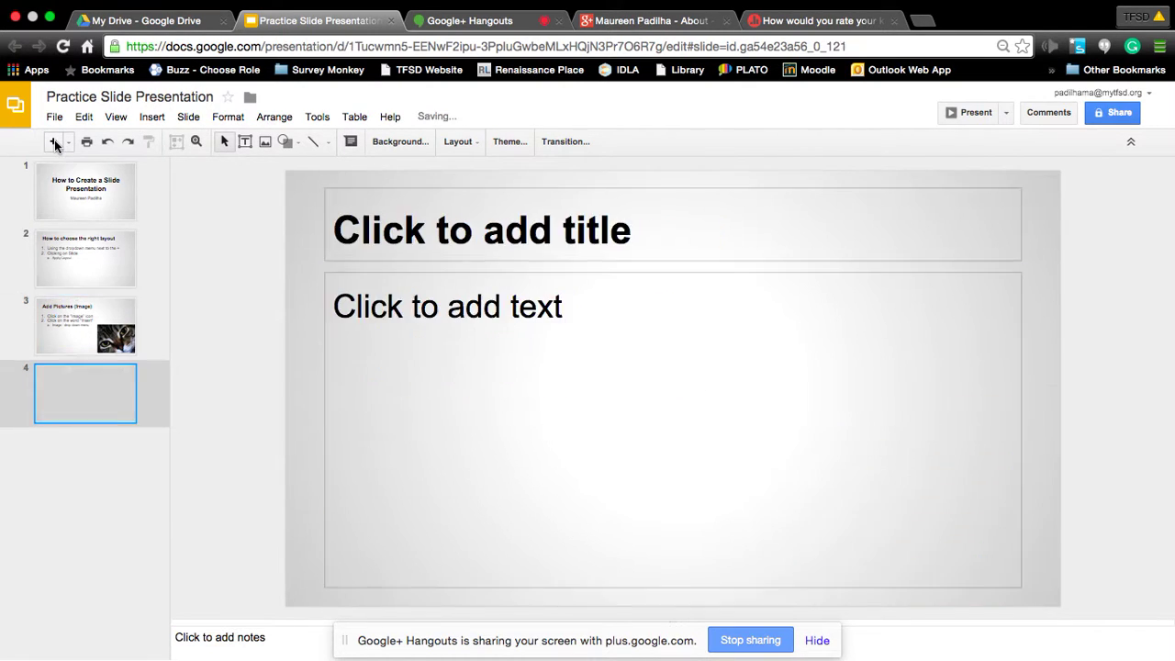
{"action": "left_click", "coordinate": [432, 234]}
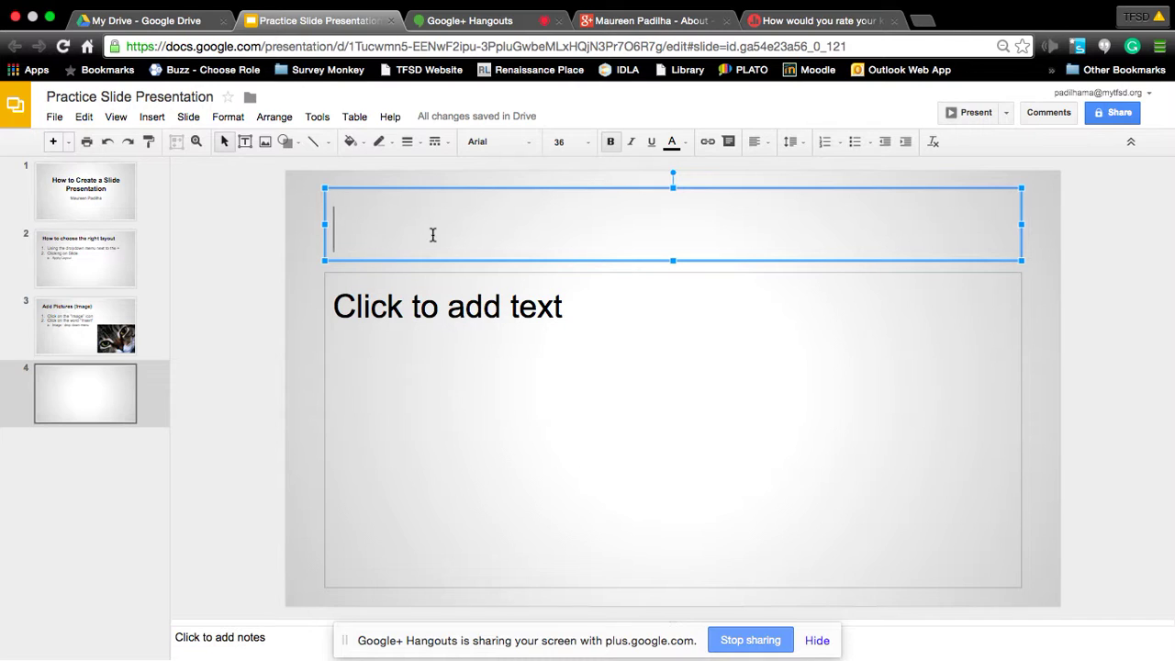
{"action": "type", "text": "An"}
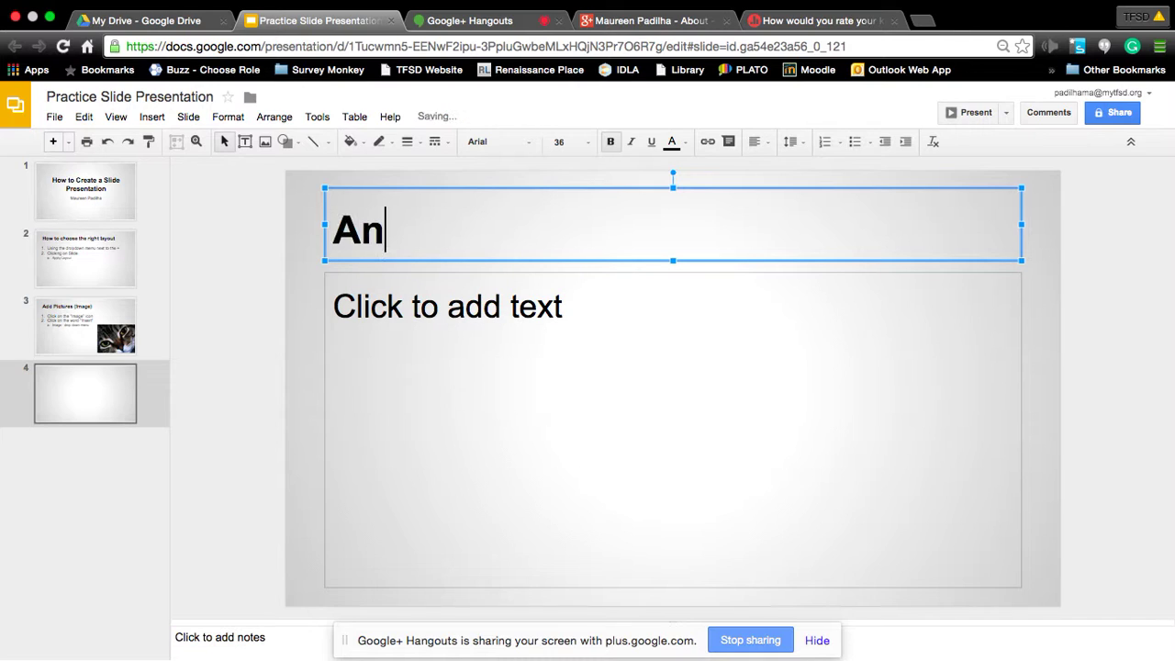
{"action": "type", "text": "y Ques"}
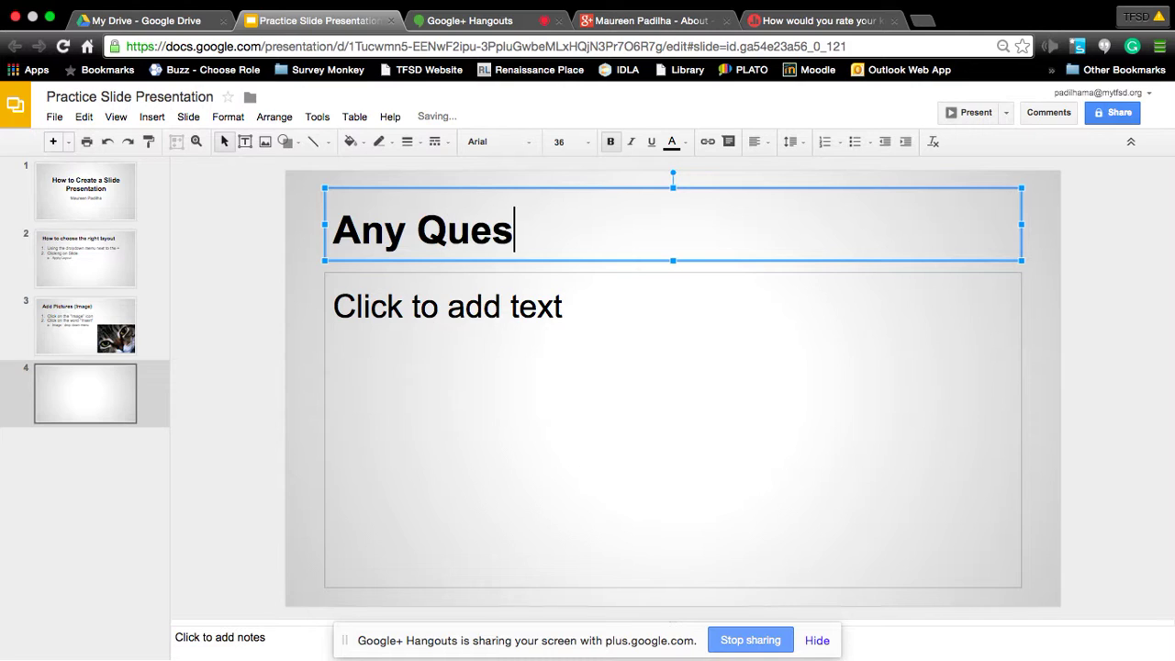
{"action": "type", "text": "tions?"}
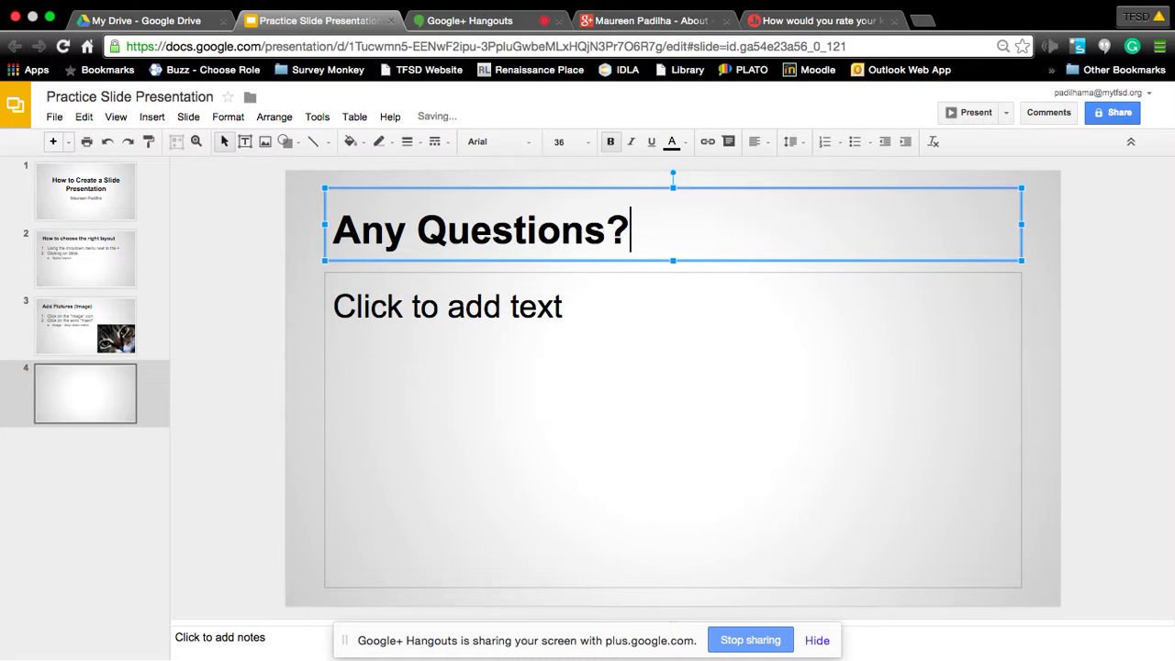
{"action": "left_click", "coordinate": [433, 312]}
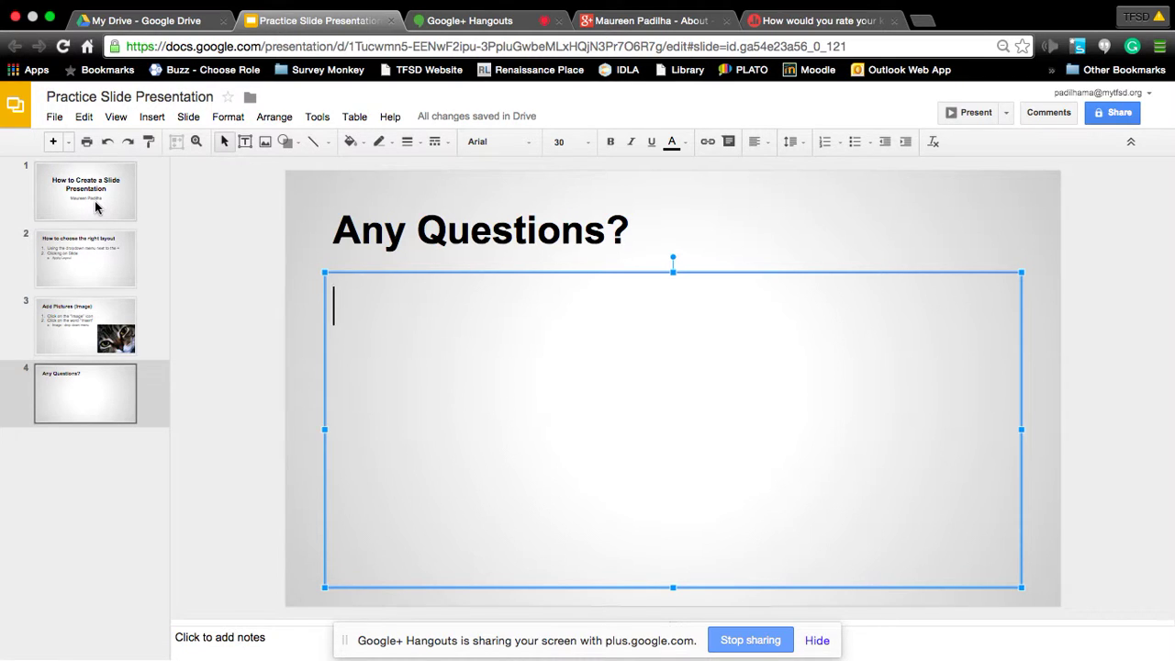
Review the layout steps slide, then return to the 'How to Create a Slide Presentation' title slide.
{"action": "left_click", "coordinate": [95, 207]}
{"action": "left_click", "coordinate": [122, 240]}
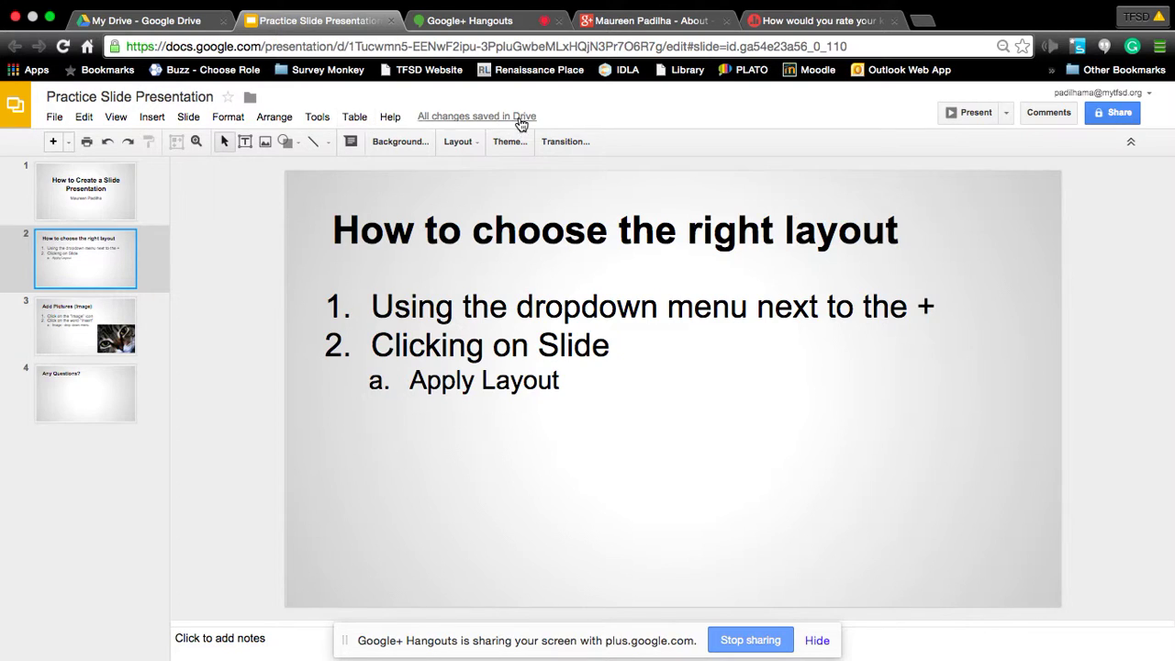
{"action": "left_click", "coordinate": [103, 198]}
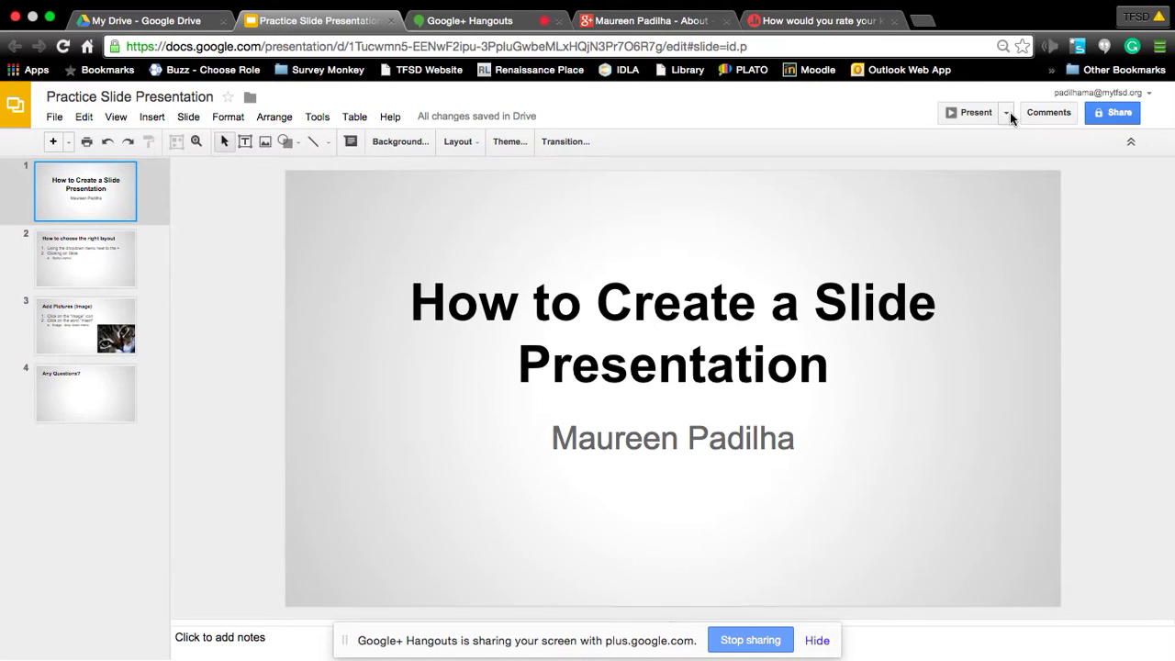
Present from the beginning through all four slides to 'Any Questions?', then exit the slideshow.
{"action": "left_click", "coordinate": [1007, 112]}
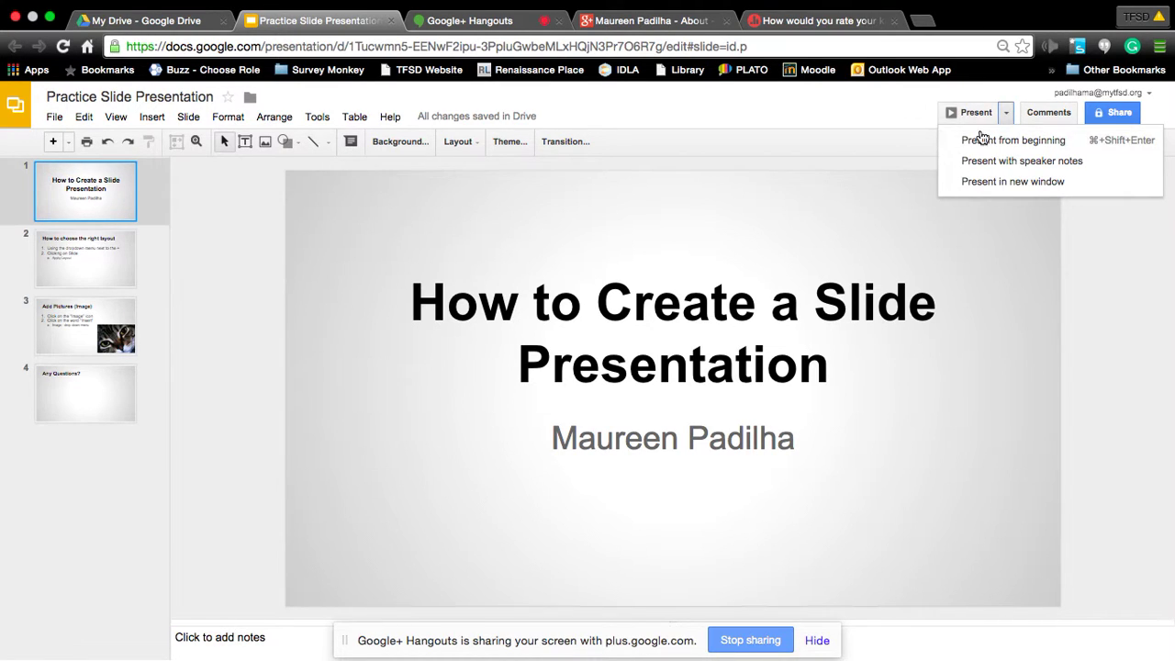
{"action": "left_click", "coordinate": [1040, 150]}
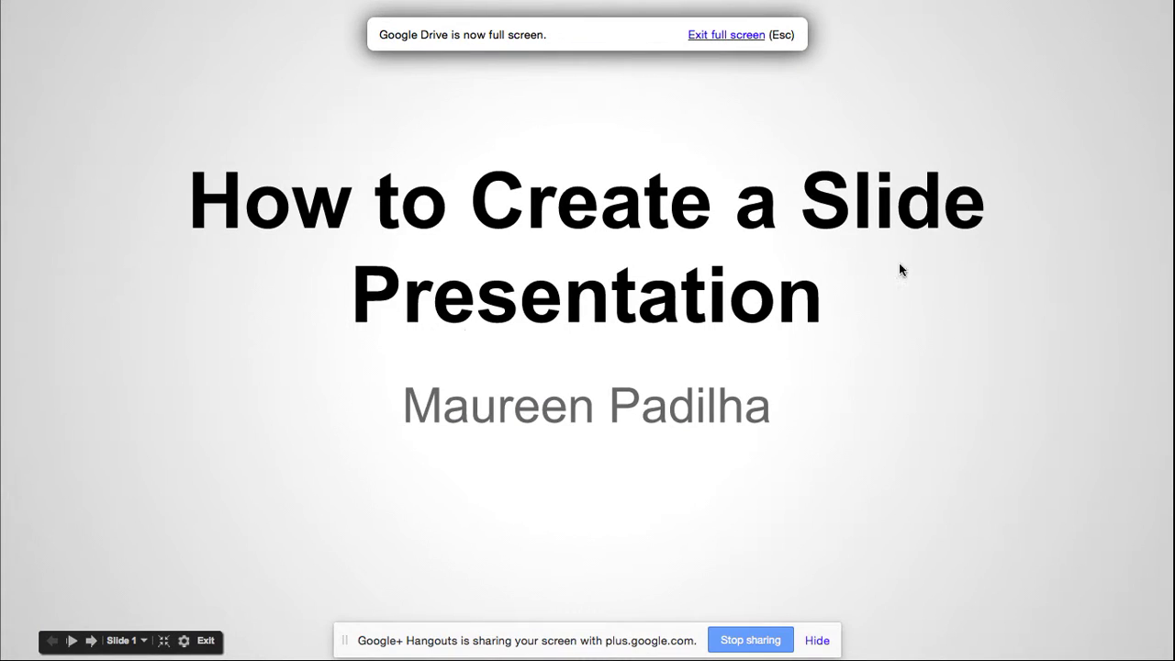
{"action": "key", "text": "Right"}
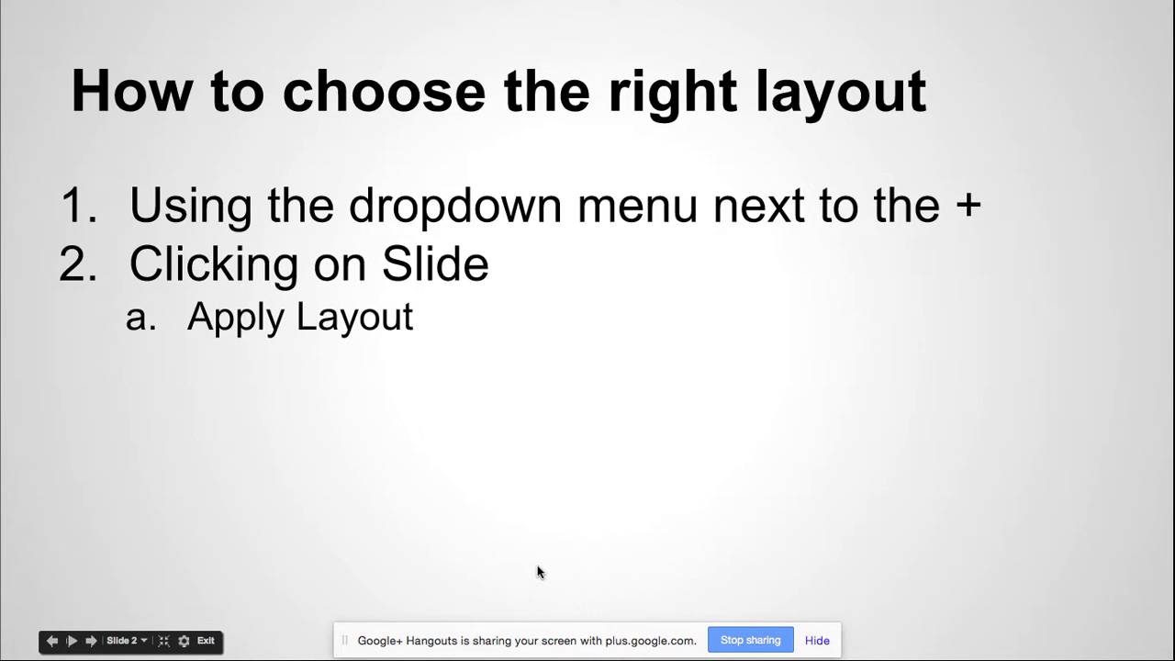
{"action": "key", "text": "Right"}
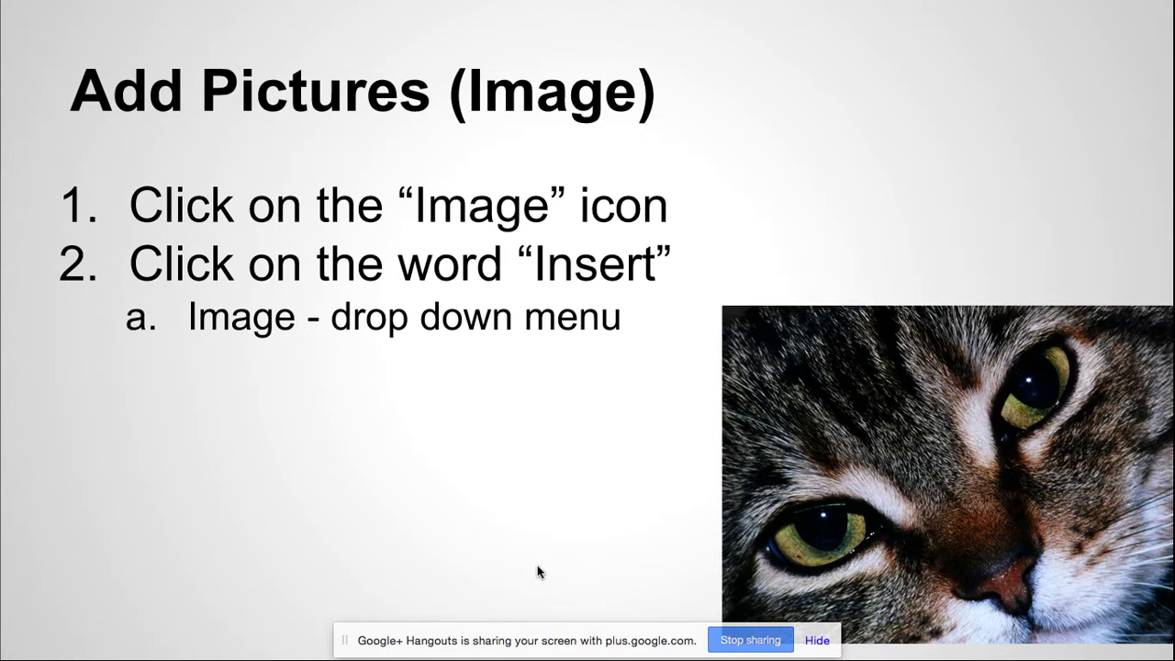
{"action": "key", "text": "Right"}
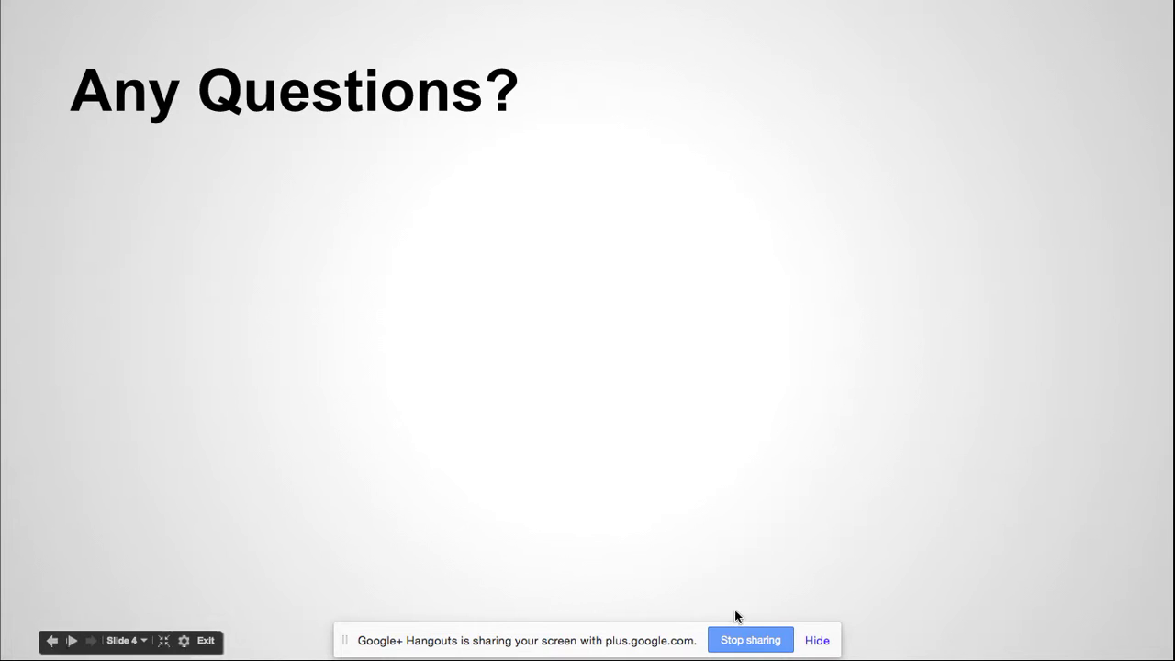
{"action": "left_click", "coordinate": [205, 639]}
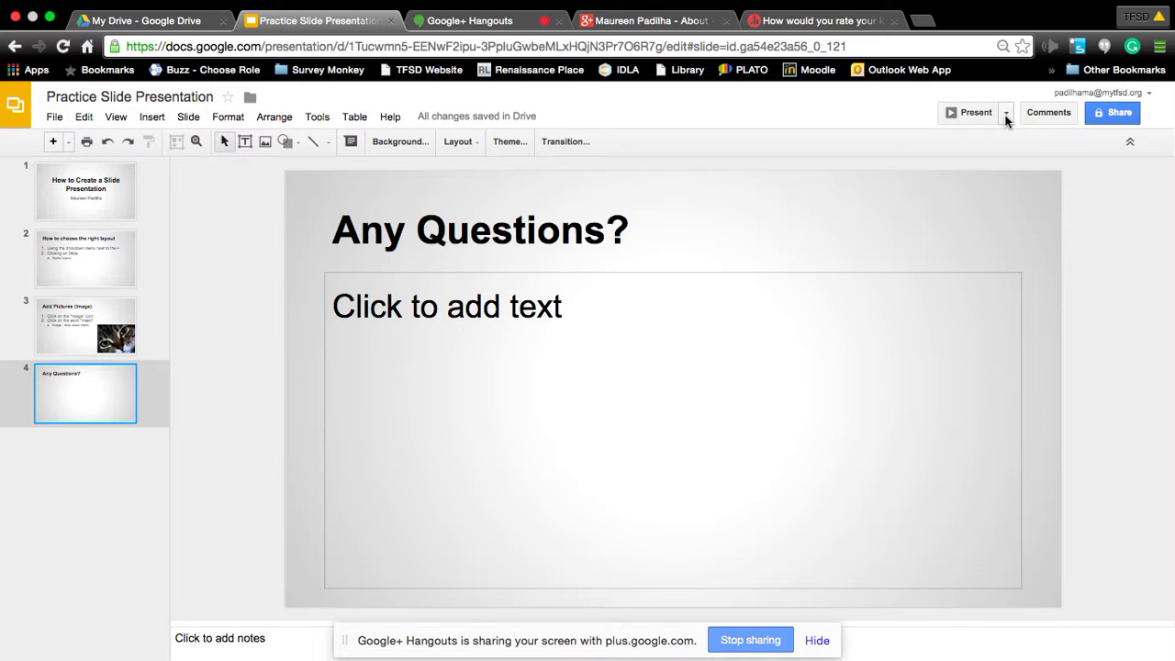
In Publish to the web, keep auto-advance at every 3 seconds and start the slideshow once loaded.
{"action": "left_click", "coordinate": [52, 119]}
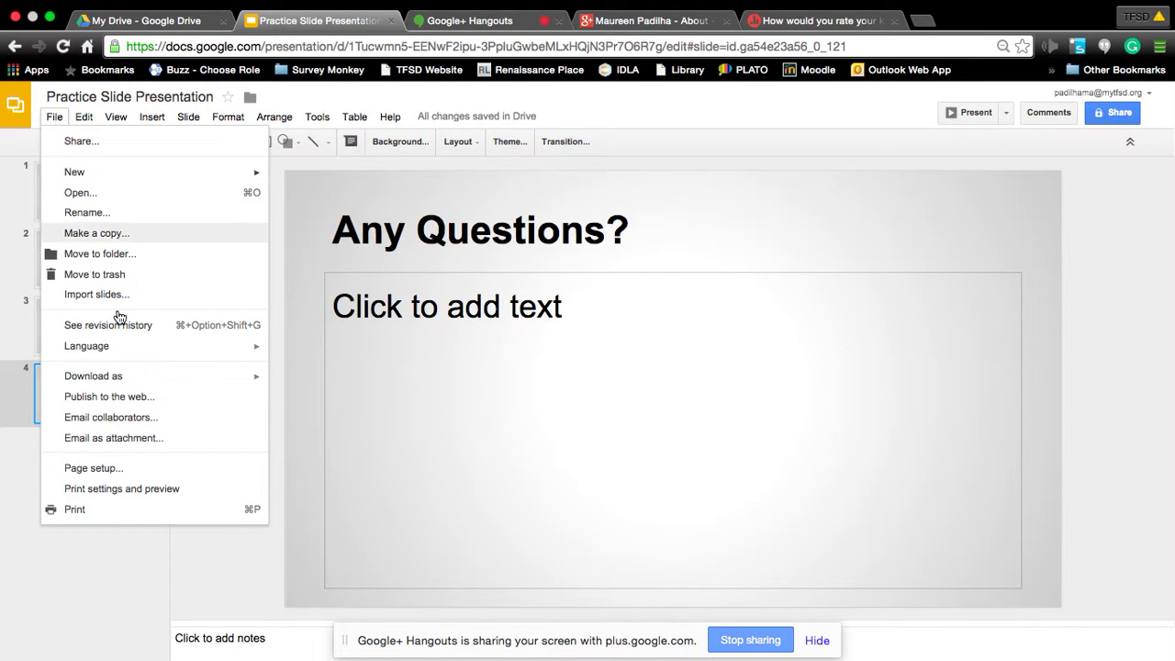
{"action": "left_click", "coordinate": [218, 398]}
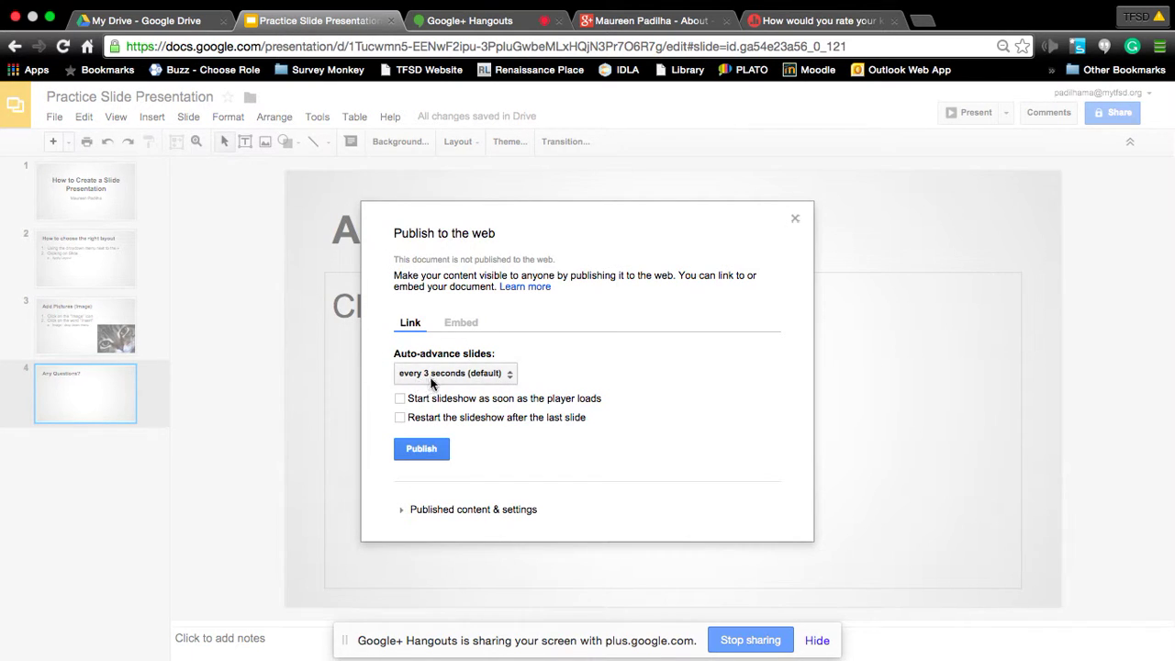
{"action": "left_click", "coordinate": [478, 378]}
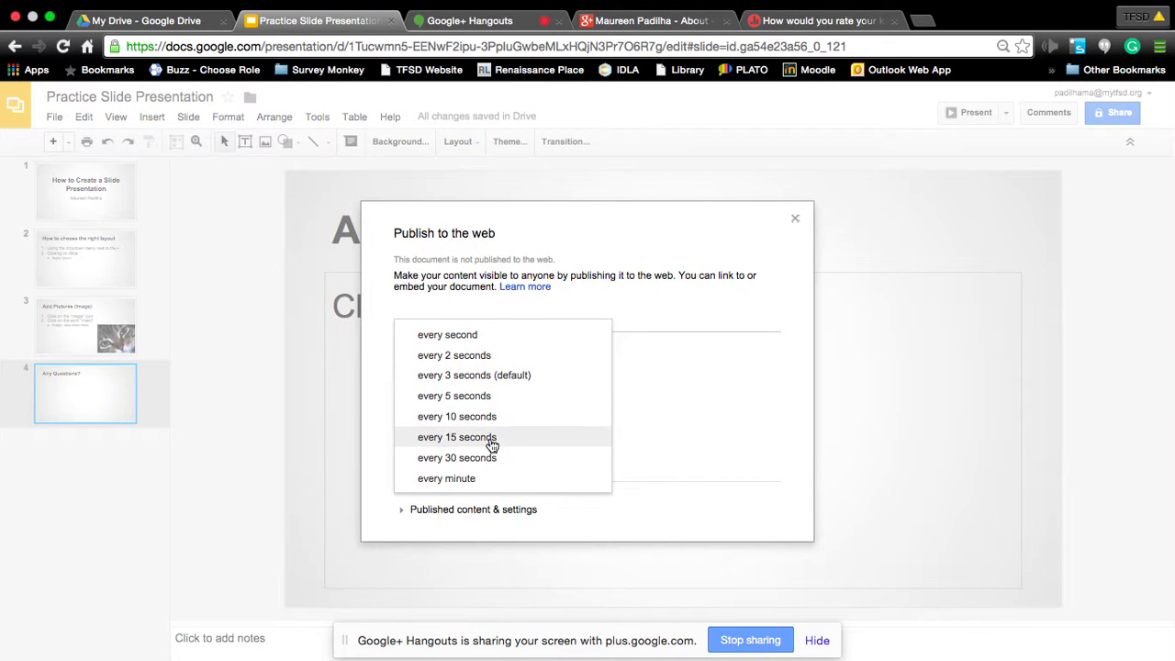
{"action": "left_click", "coordinate": [509, 378]}
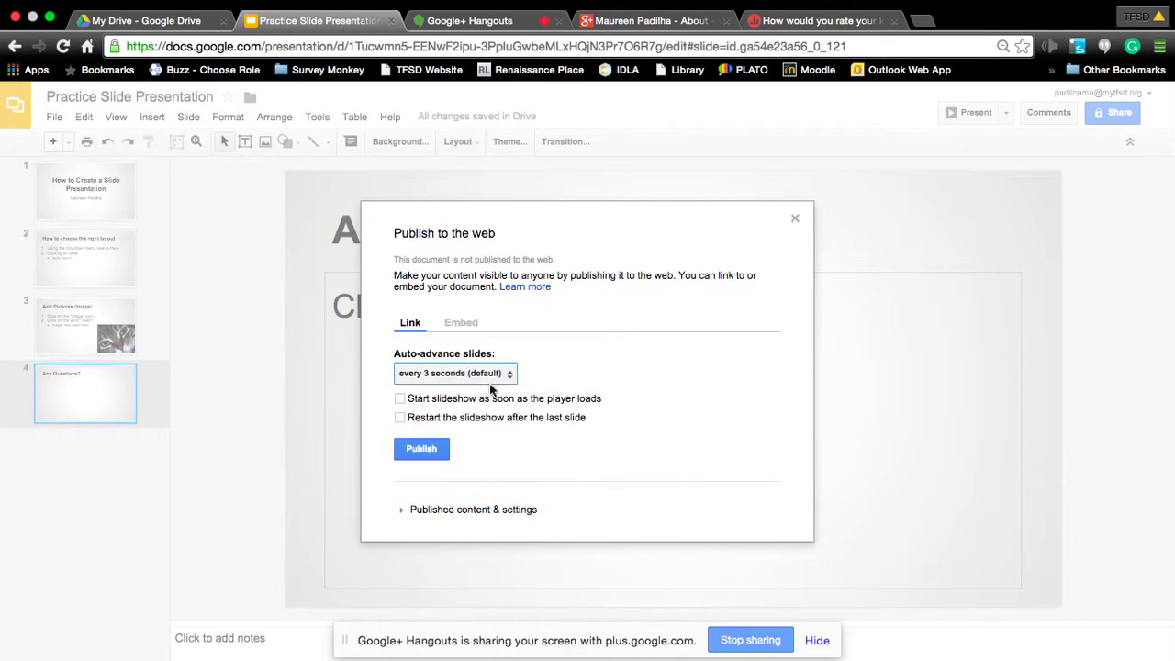
{"action": "left_click", "coordinate": [400, 399]}
Close the publishing settings unpublished and enter 'Publish Slides to auto advance' in the Any Questions? body.
{"action": "left_click", "coordinate": [796, 220]}
{"action": "left_click", "coordinate": [544, 321]}
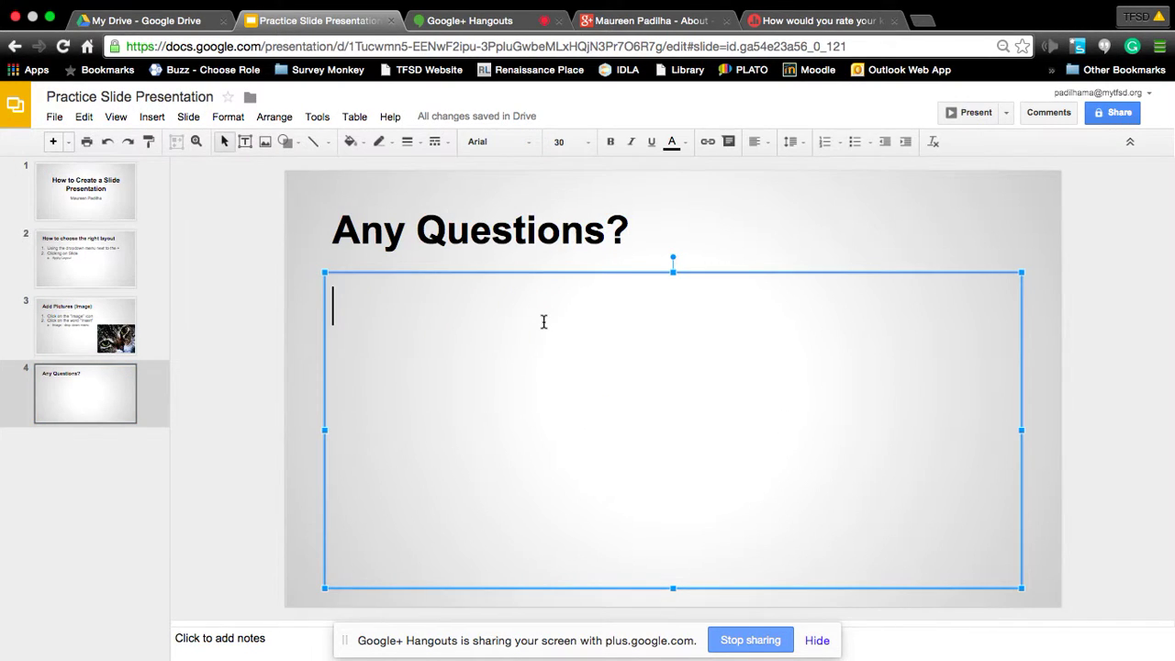
{"action": "type", "text": "Publis"}
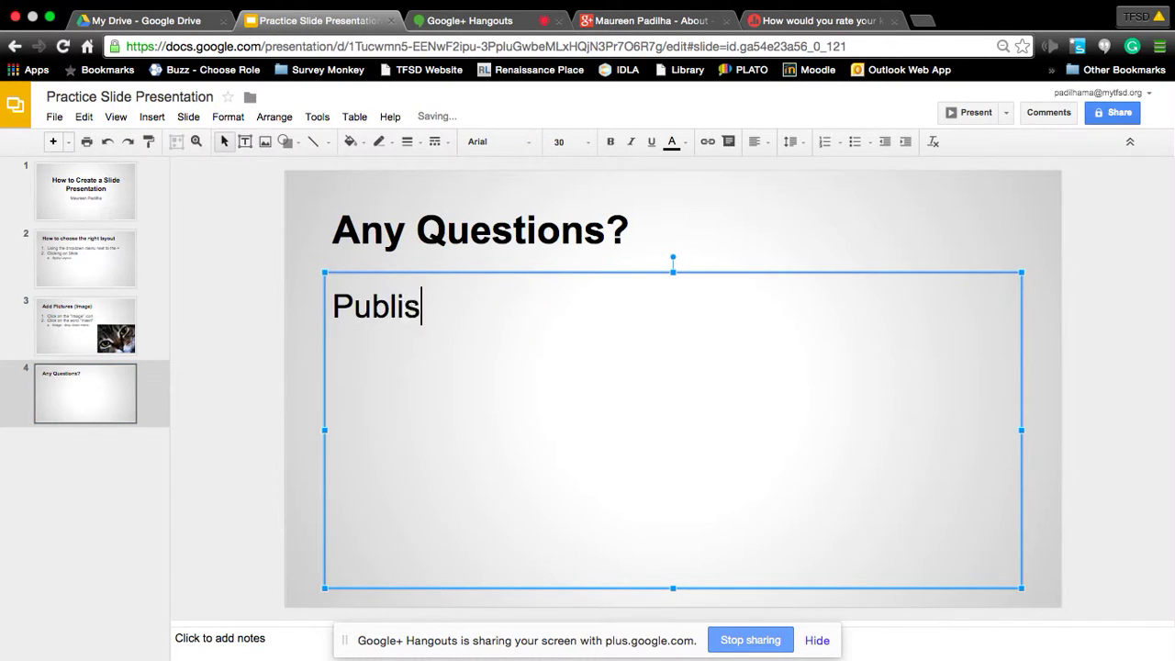
{"action": "type", "text": "h Slide"}
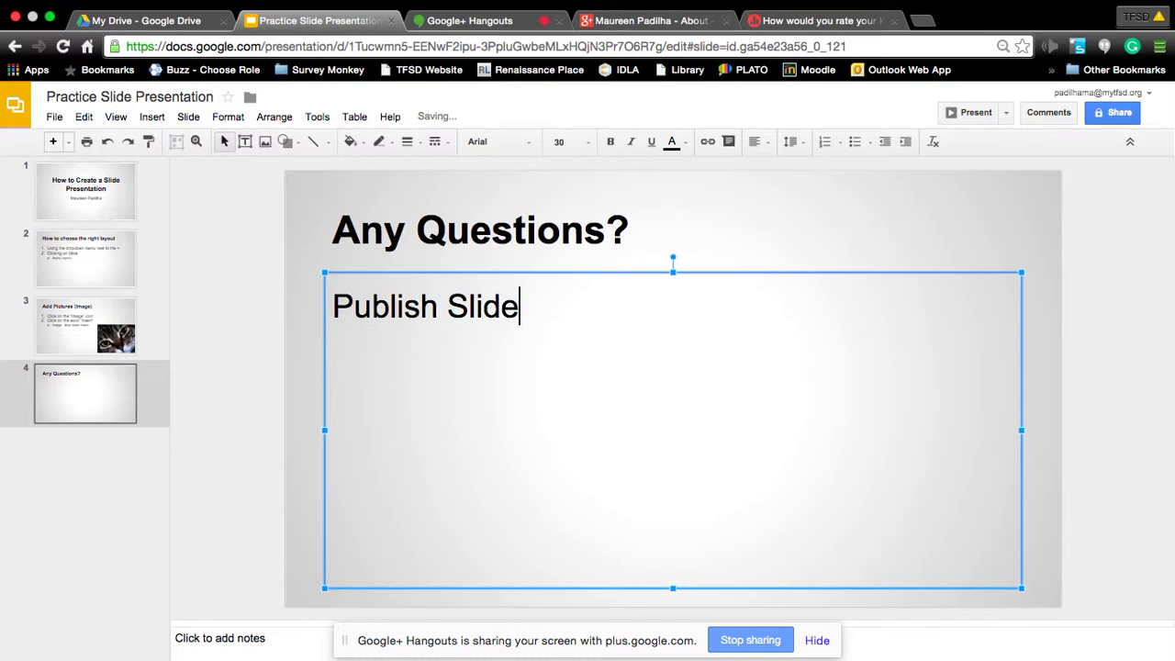
{"action": "type", "text": "s to auto advance"}
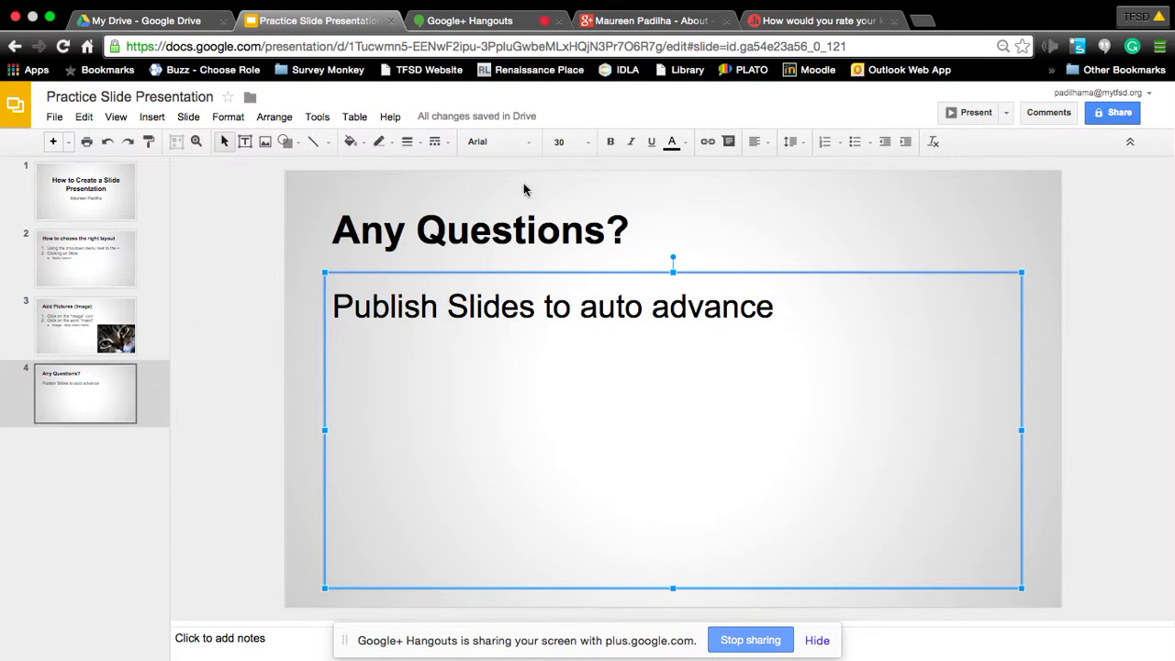
From the title slide, apply a Fade transition to all slides and preview it.
{"action": "left_click", "coordinate": [121, 213]}
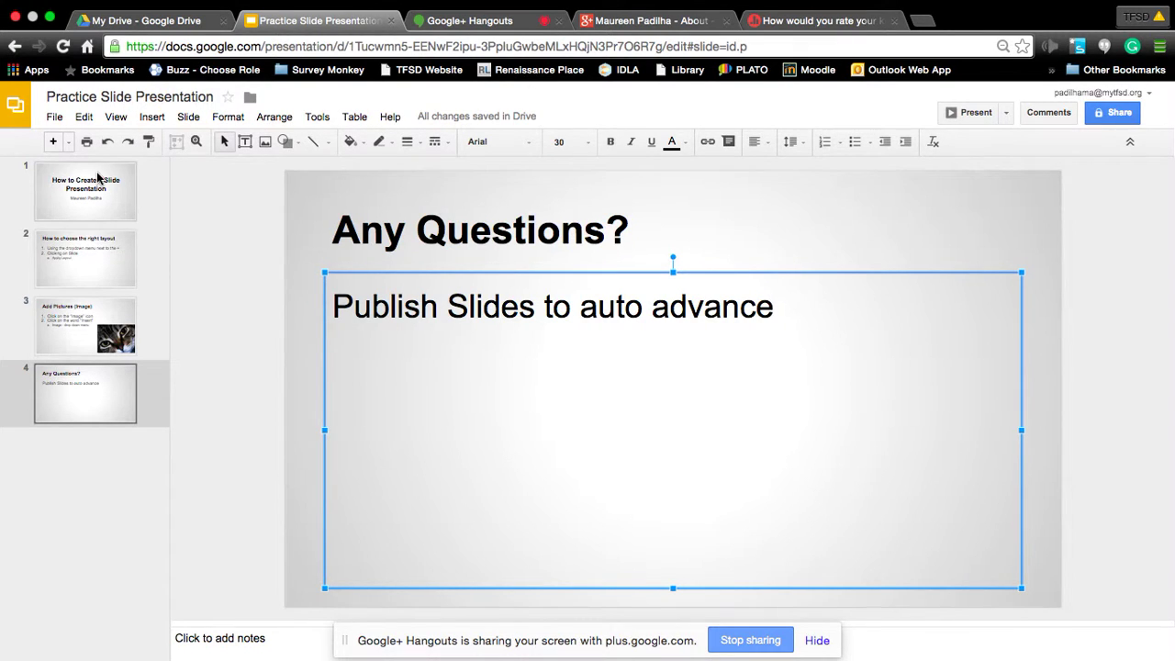
{"action": "left_click", "coordinate": [560, 142]}
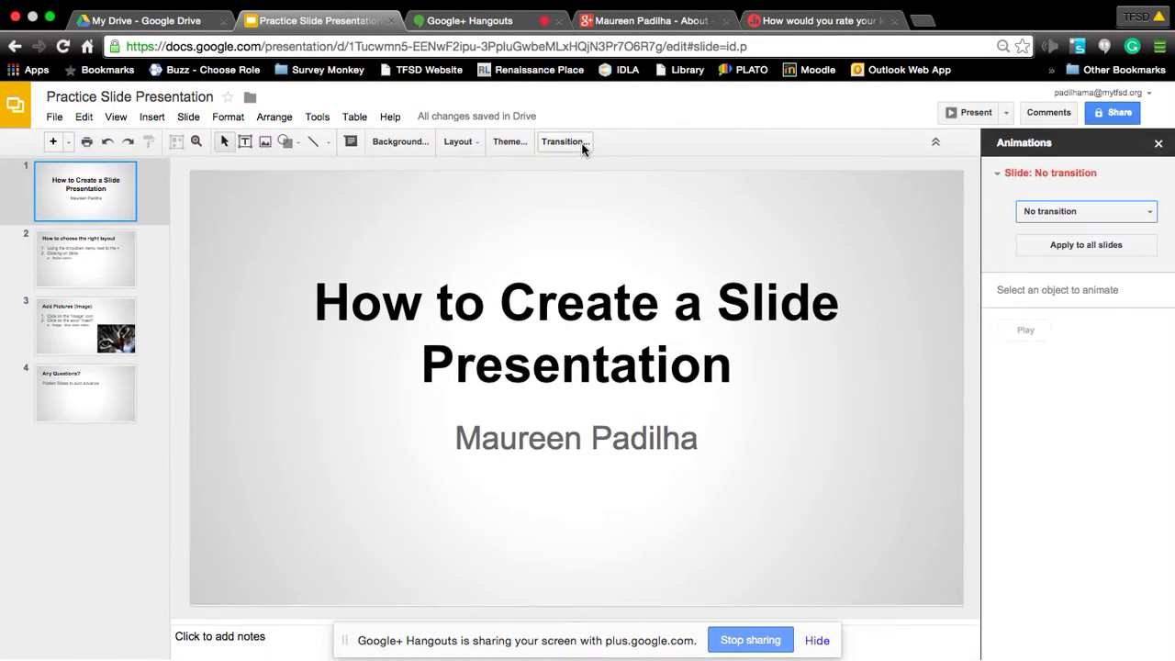
{"action": "left_click", "coordinate": [1049, 209]}
{"action": "left_click", "coordinate": [1054, 261]}
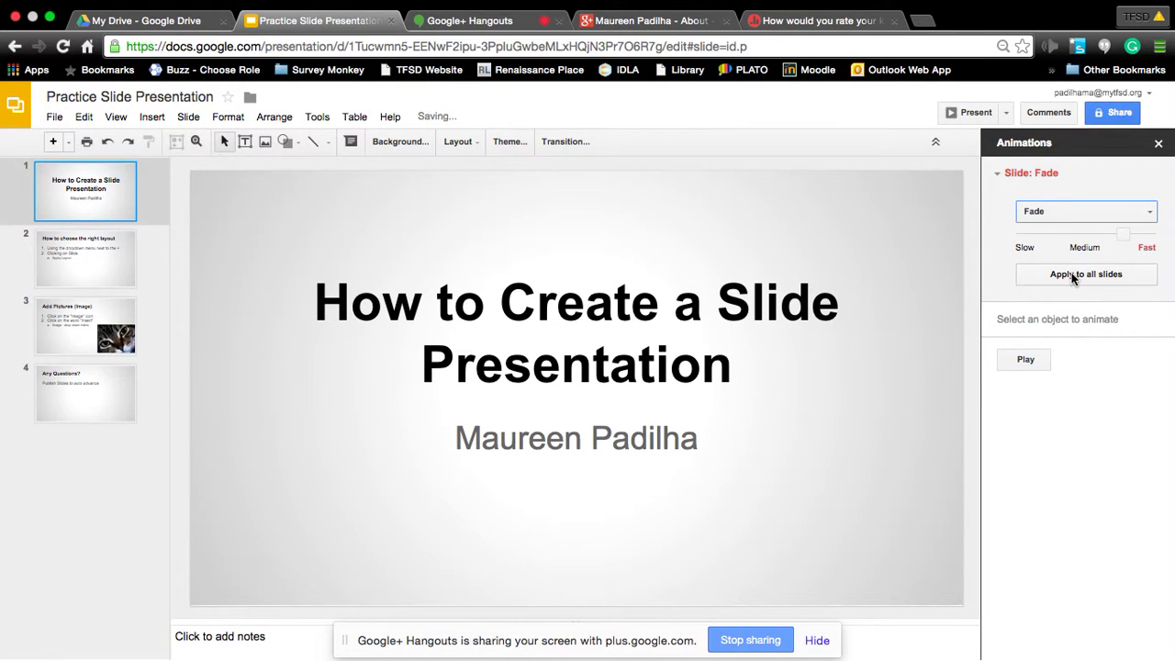
{"action": "left_click", "coordinate": [1072, 275]}
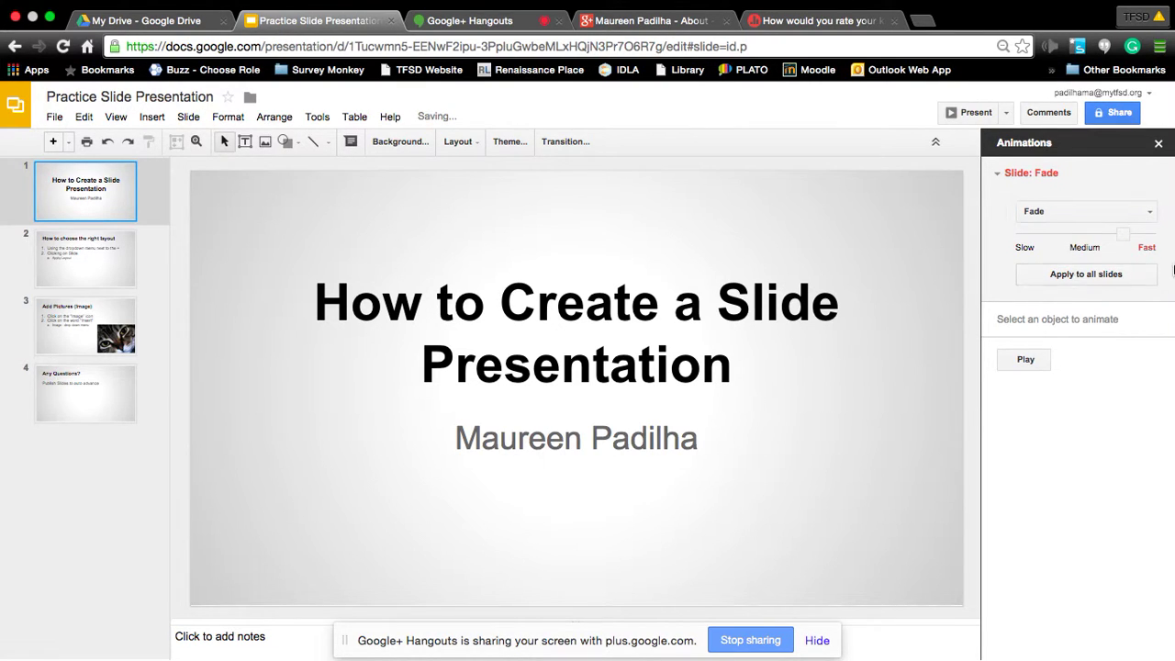
{"action": "left_click", "coordinate": [1025, 361]}
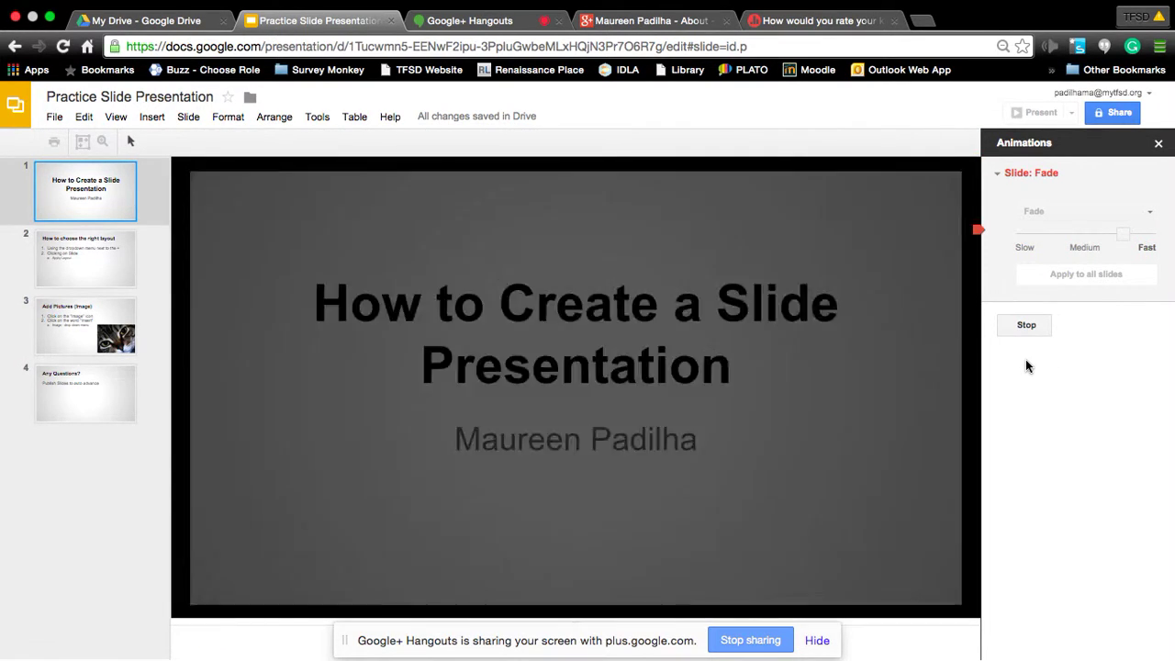